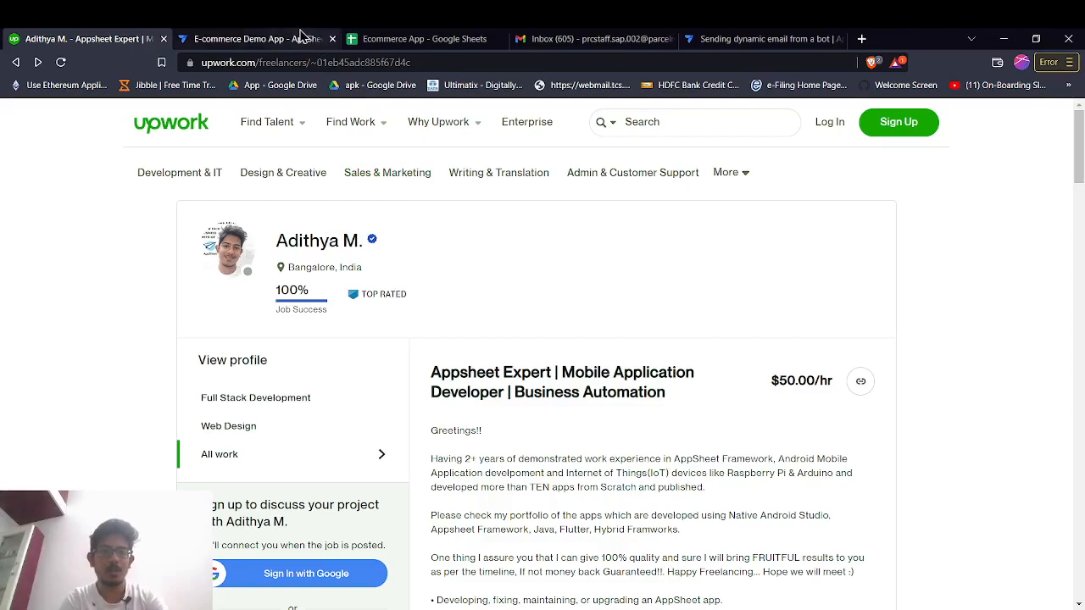
Open the AppSheet help article "Sending dynamic email from a bot" and read its title and introduction.
left_click(767, 36)
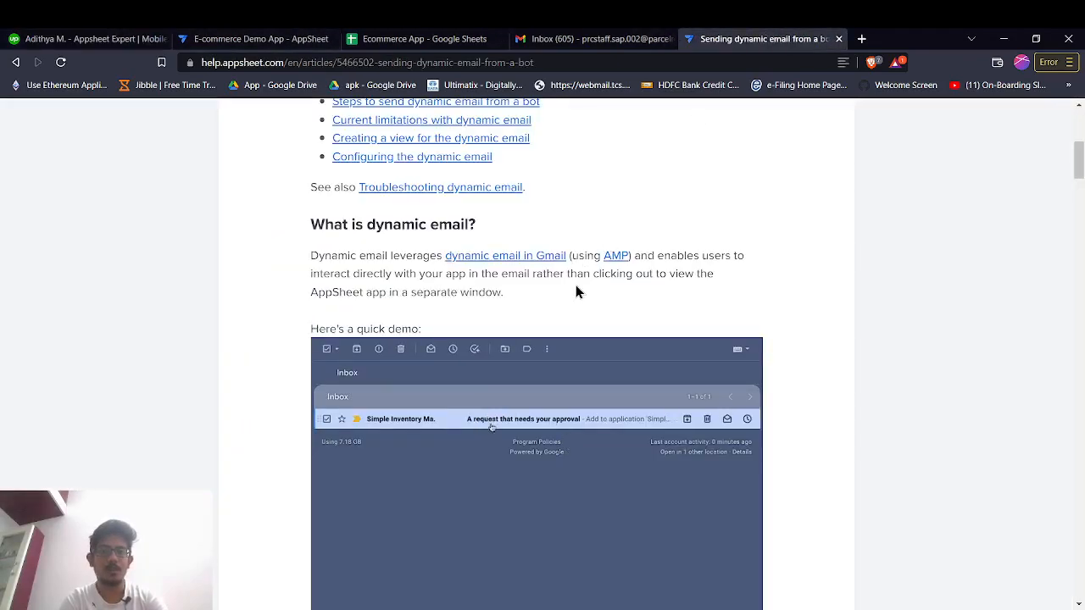
scroll(575, 291, "up", 4)
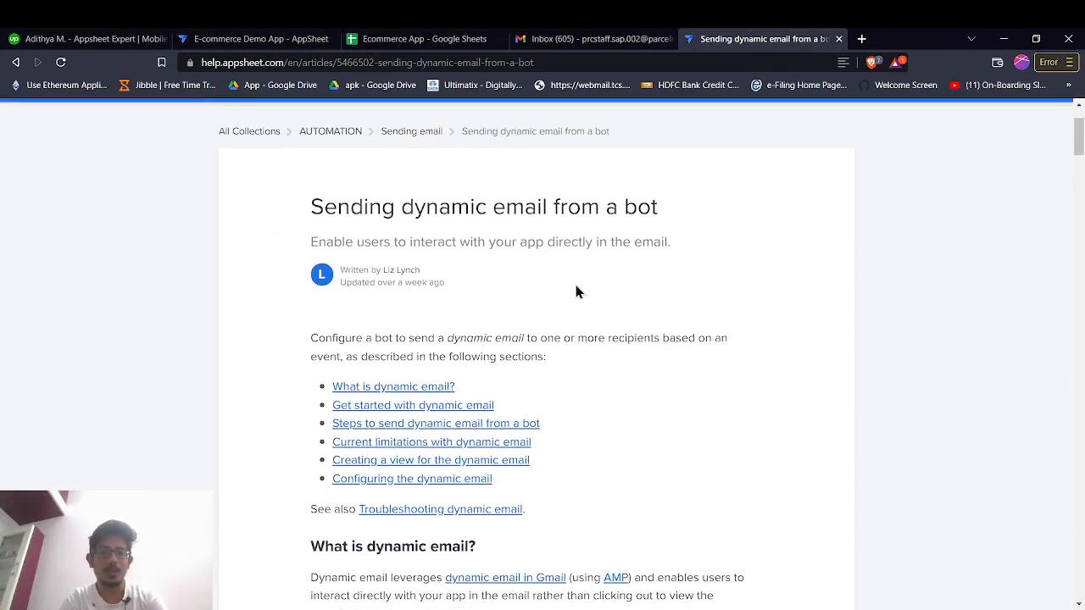
scroll(577, 291, "down", 1)
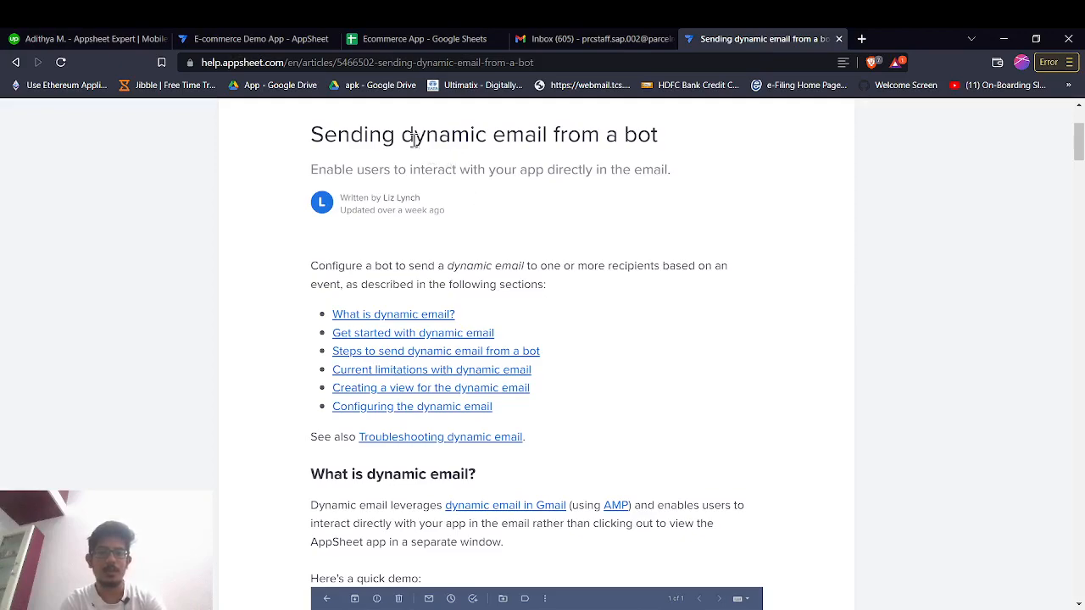
left_click_drag(401, 137, 553, 147)
left_click(548, 144)
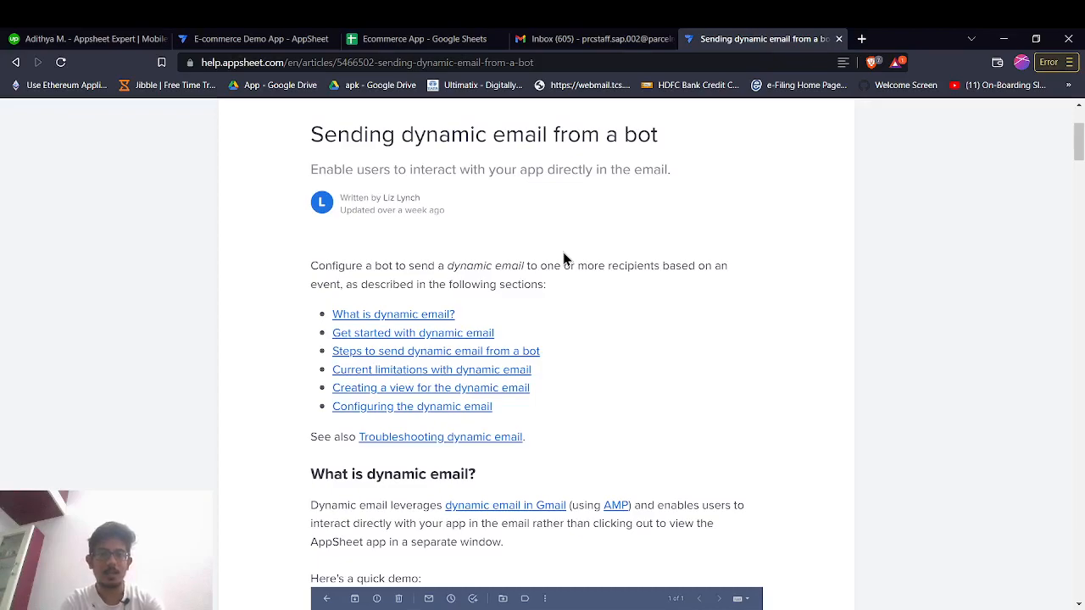
Examine the "What is dynamic email?" section and its quick demo of approving a request inside an email.
scroll(528, 233, "down", 4)
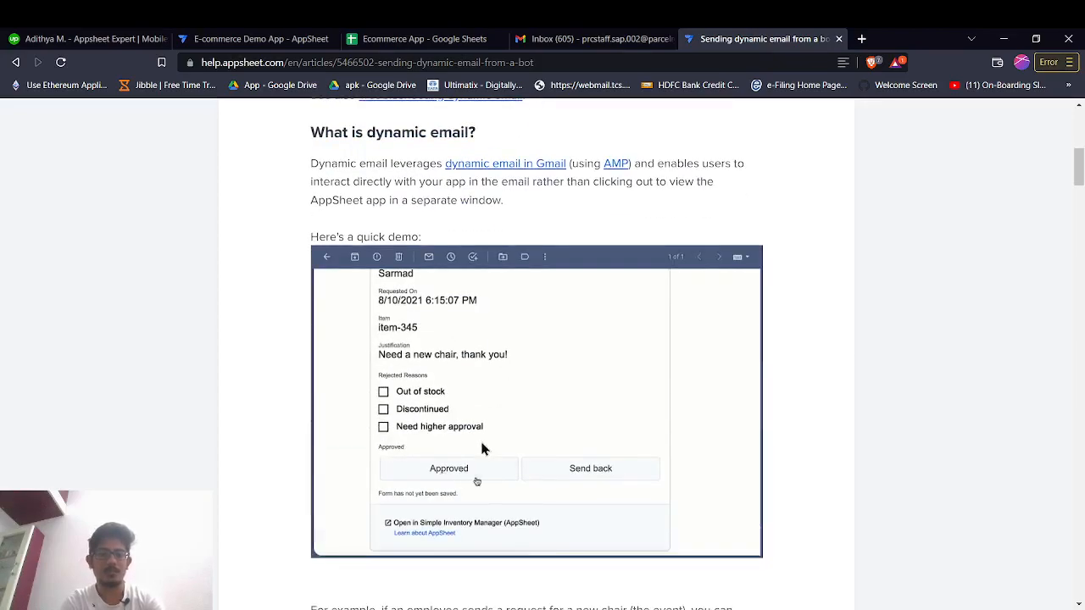
scroll(434, 356, "up", 1)
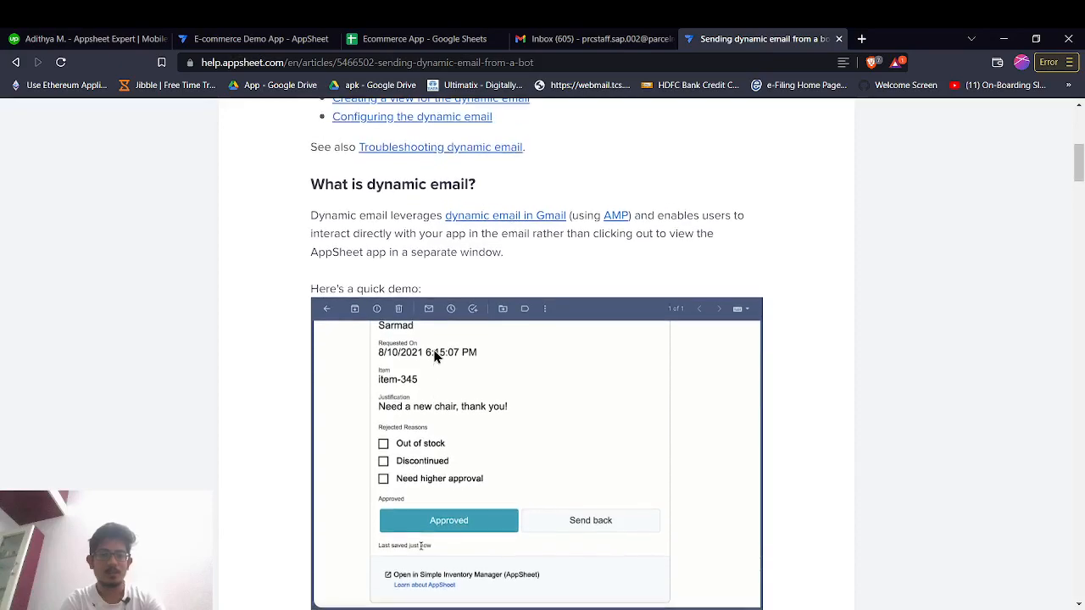
scroll(436, 356, "down", 1)
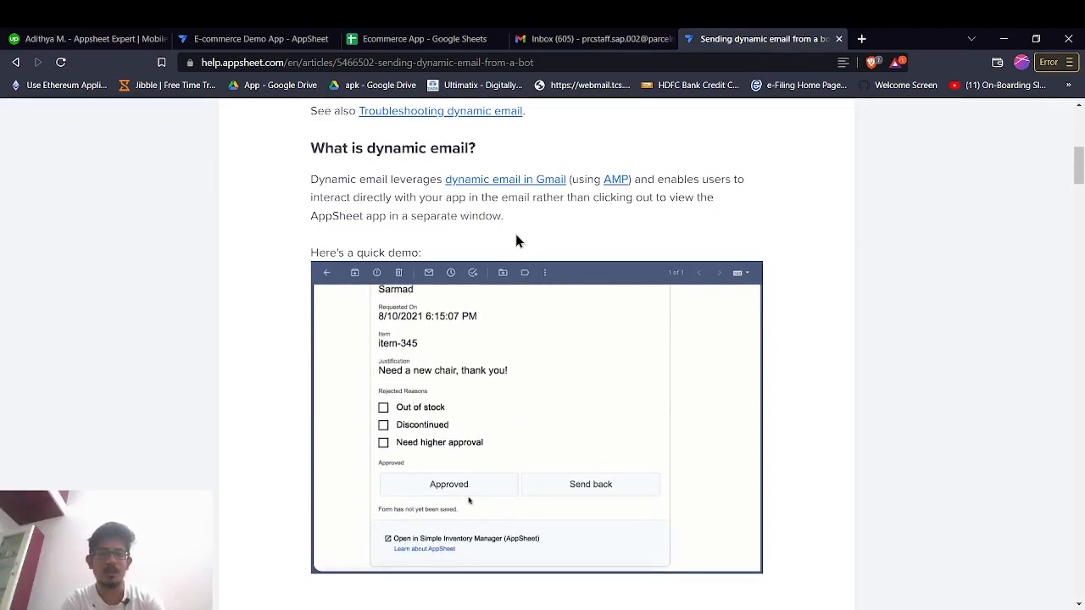
scroll(516, 234, "up", 1)
scroll(517, 235, "down", 1)
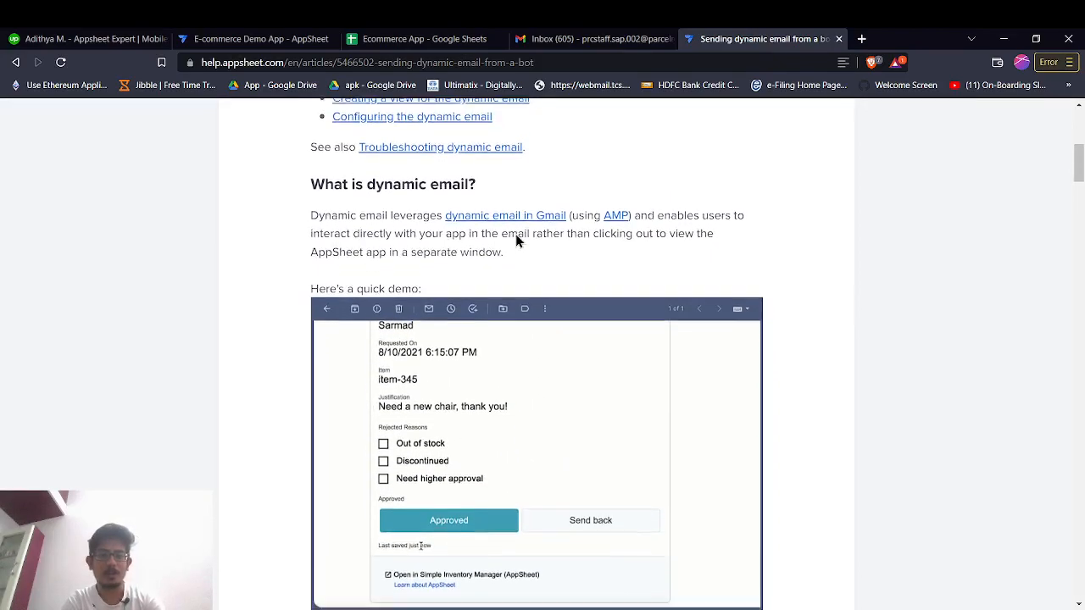
scroll(516, 237, "up", 3)
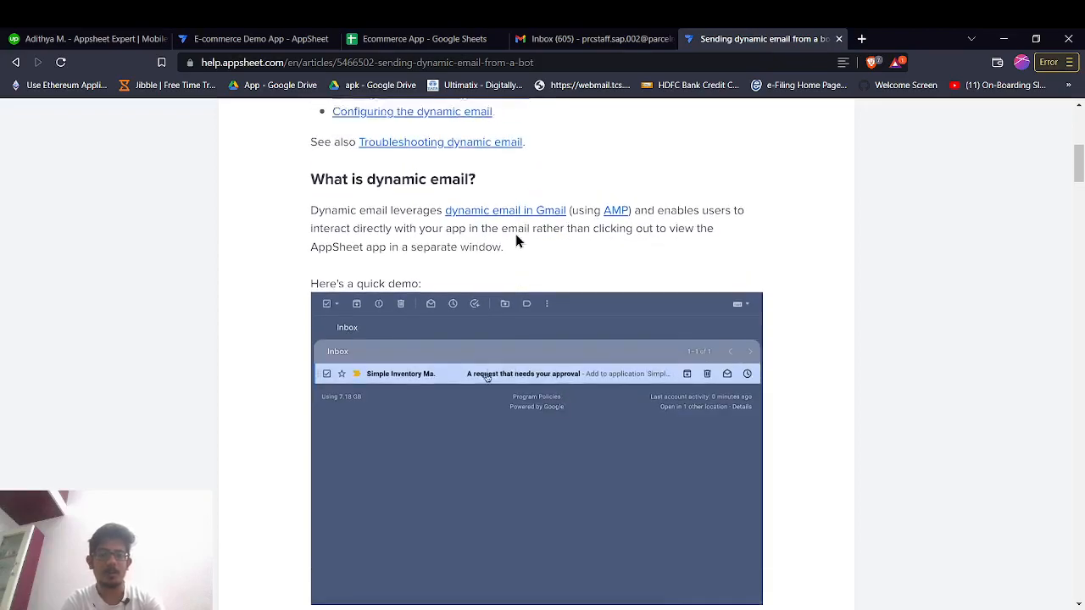
scroll(516, 237, "down", 8)
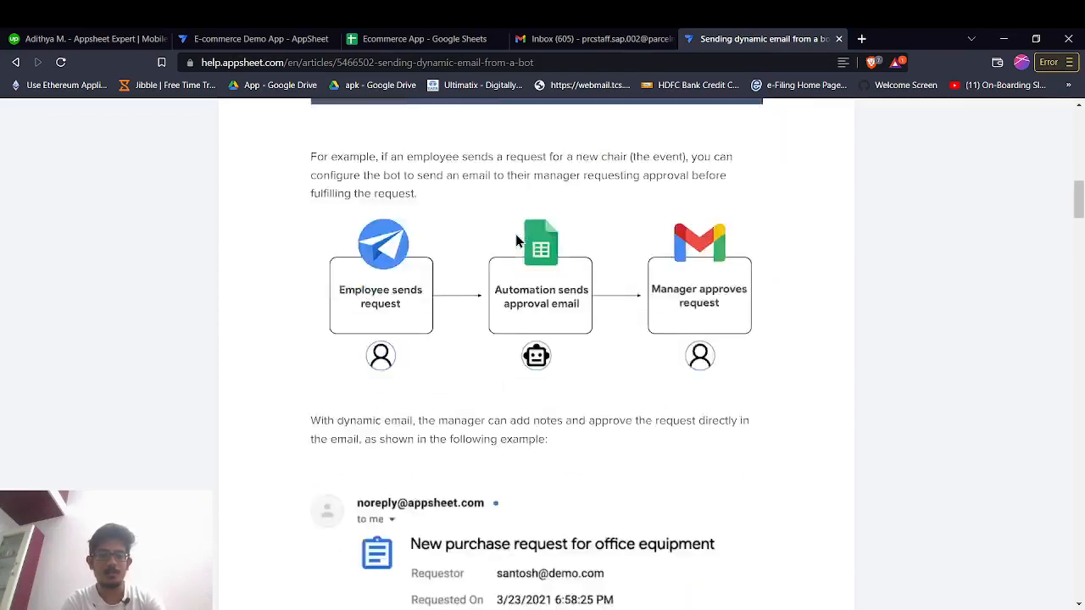
scroll(517, 237, "up", 8)
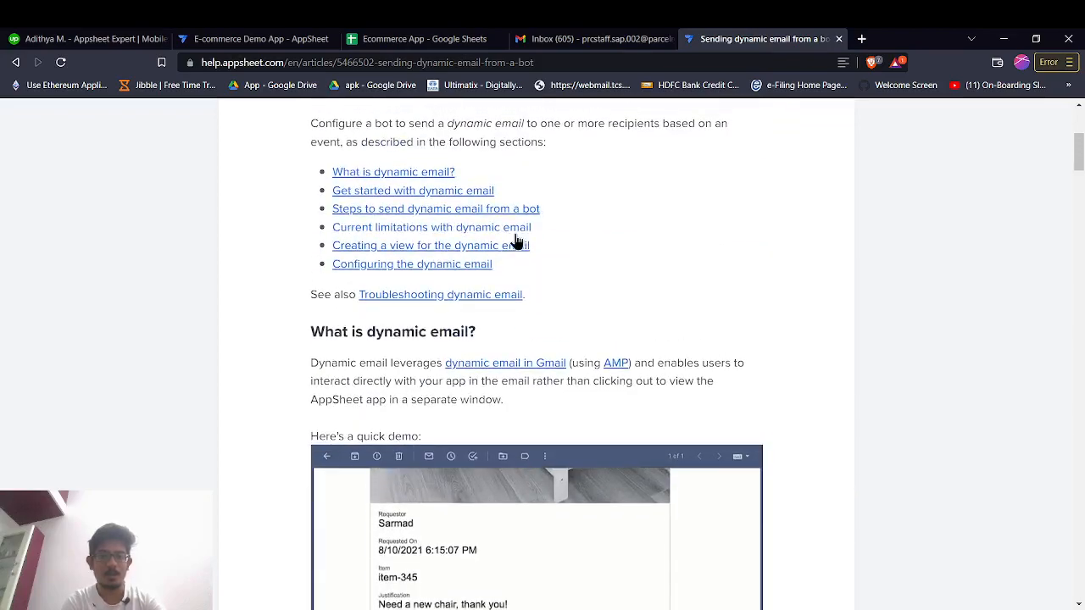
scroll(517, 241, "up", 1)
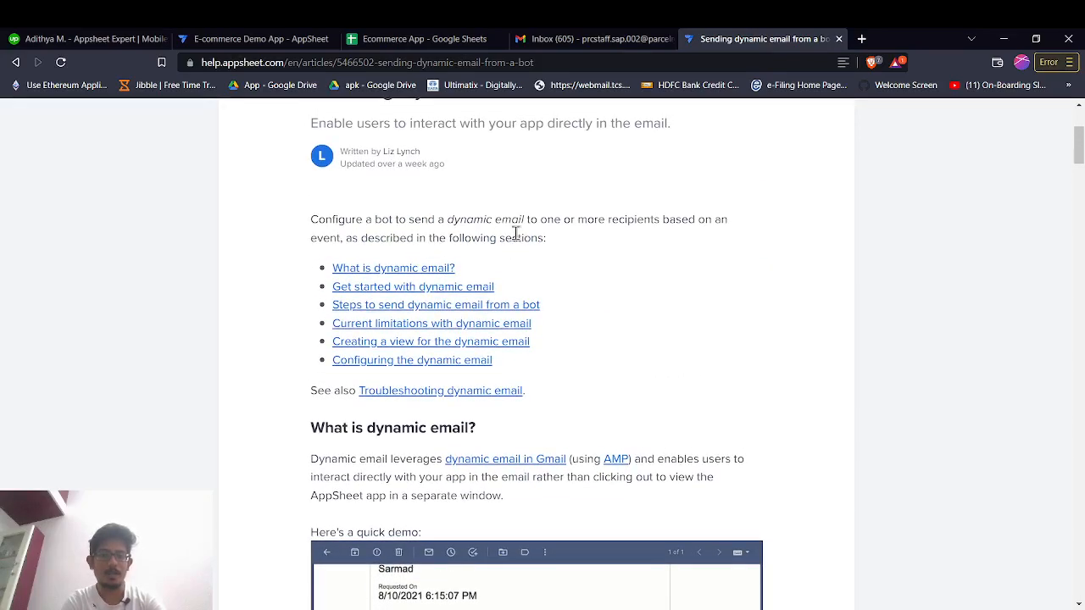
Examine the approval workflow diagram and the example email for an office equipment purchase request.
scroll(494, 294, "down", 3)
scroll(495, 294, "down", 2)
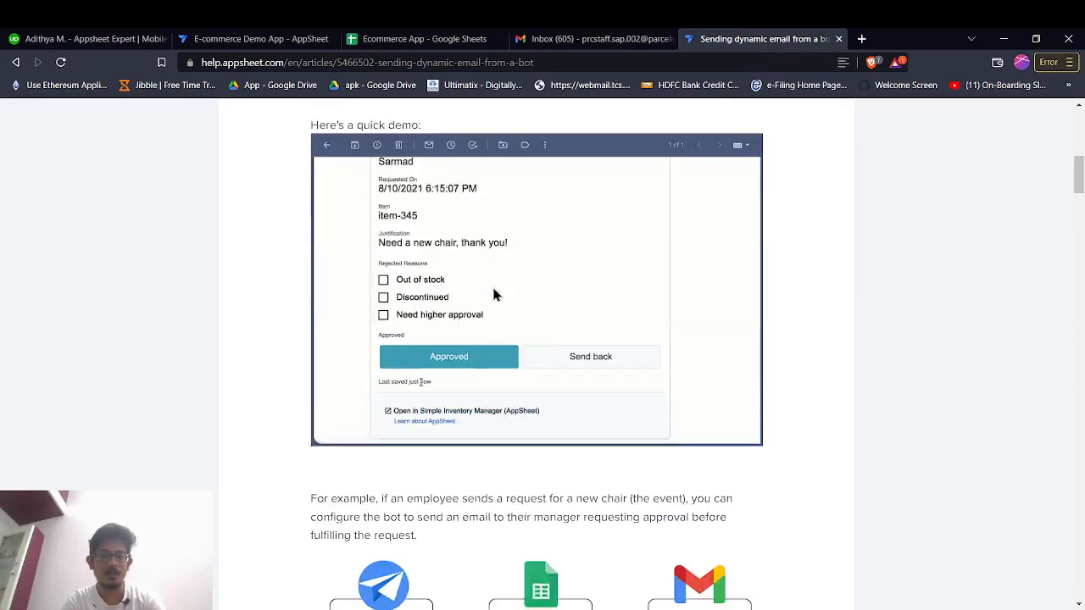
scroll(494, 294, "down", 3)
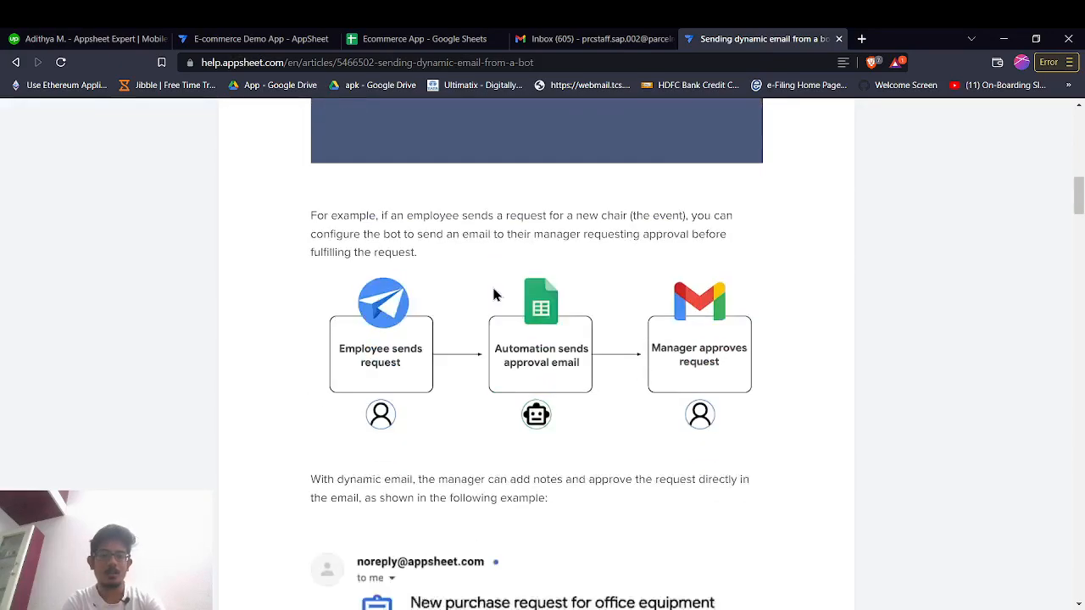
scroll(494, 295, "down", 3)
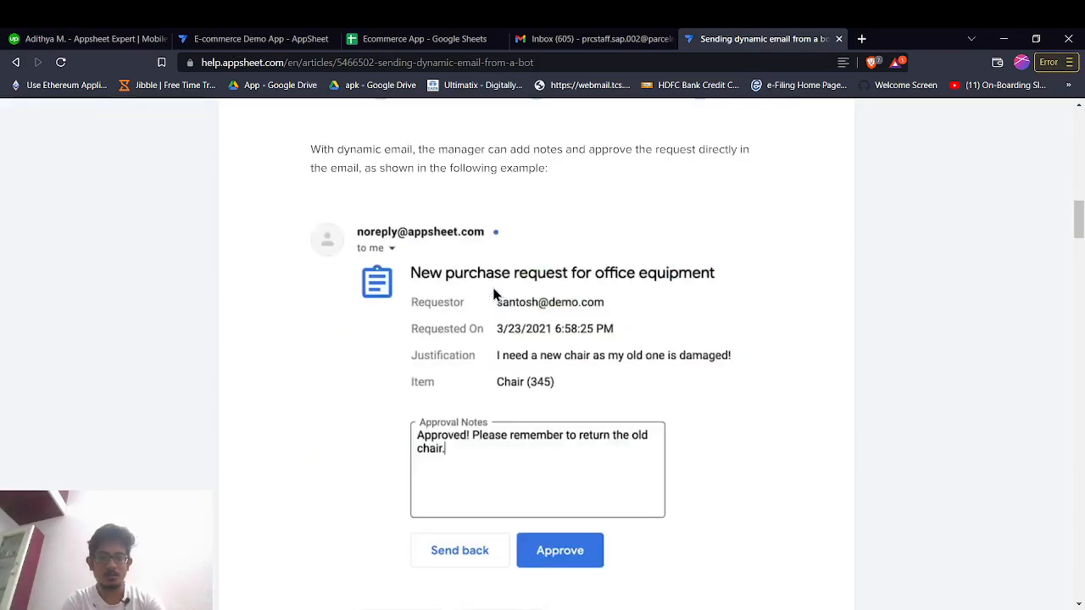
scroll(402, 214, "up", 1)
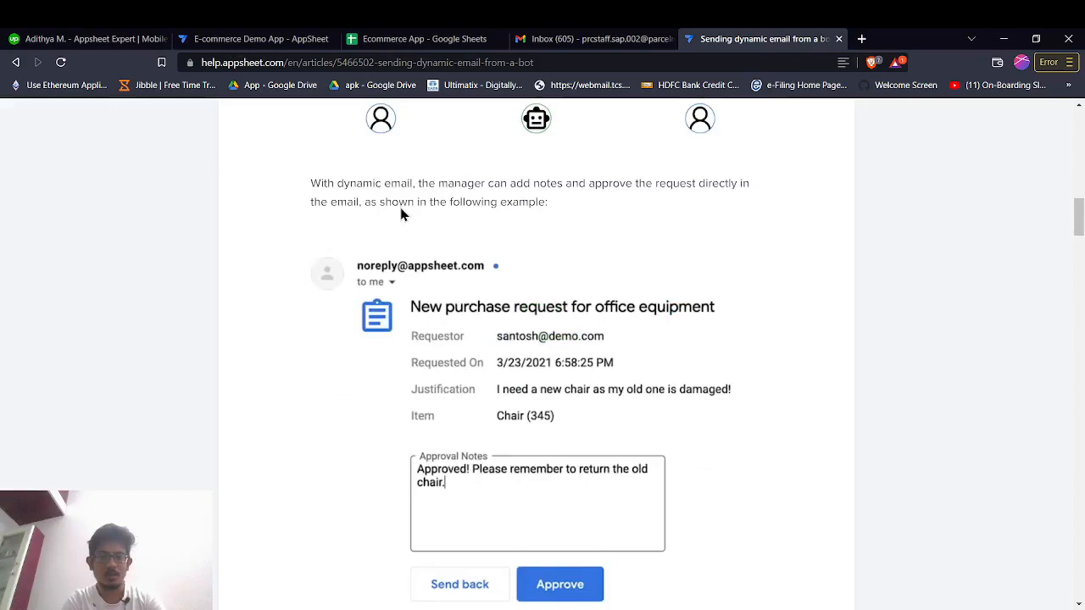
scroll(403, 215, "down", 2)
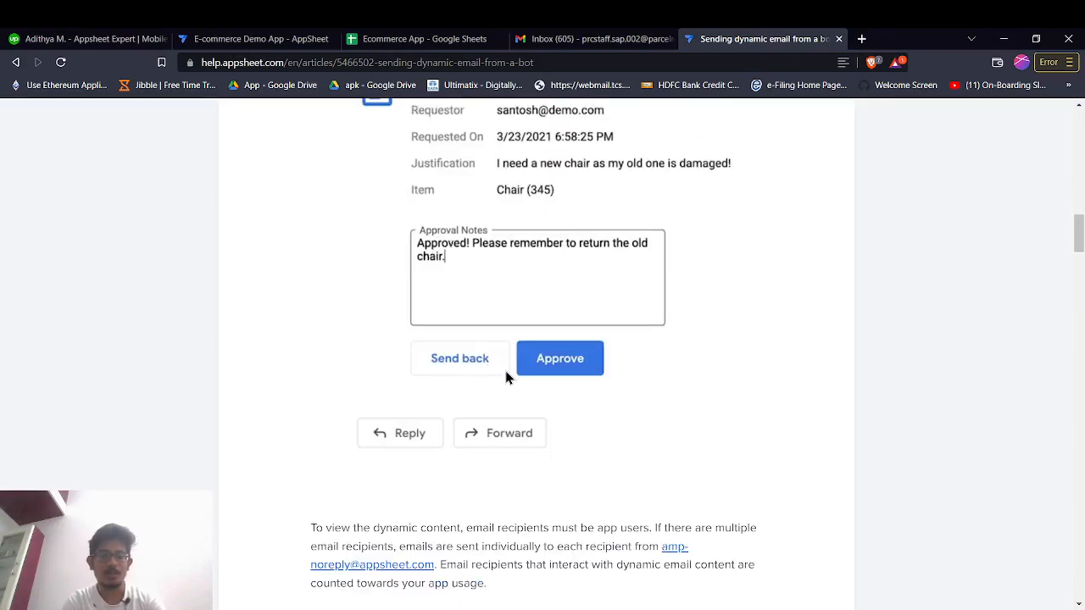
scroll(505, 371, "up", 2)
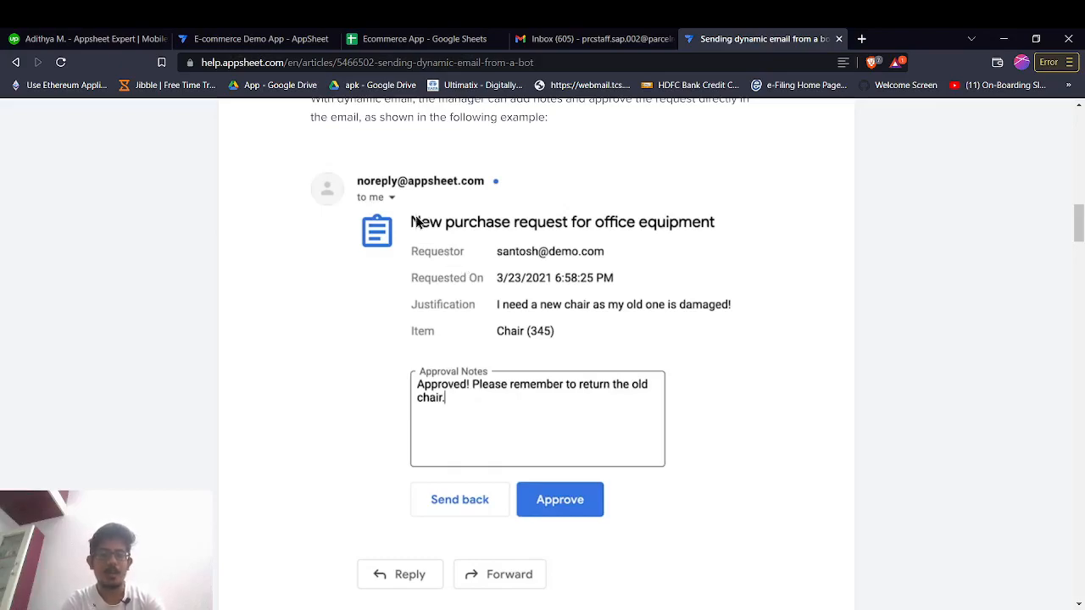
scroll(416, 222, "down", 2)
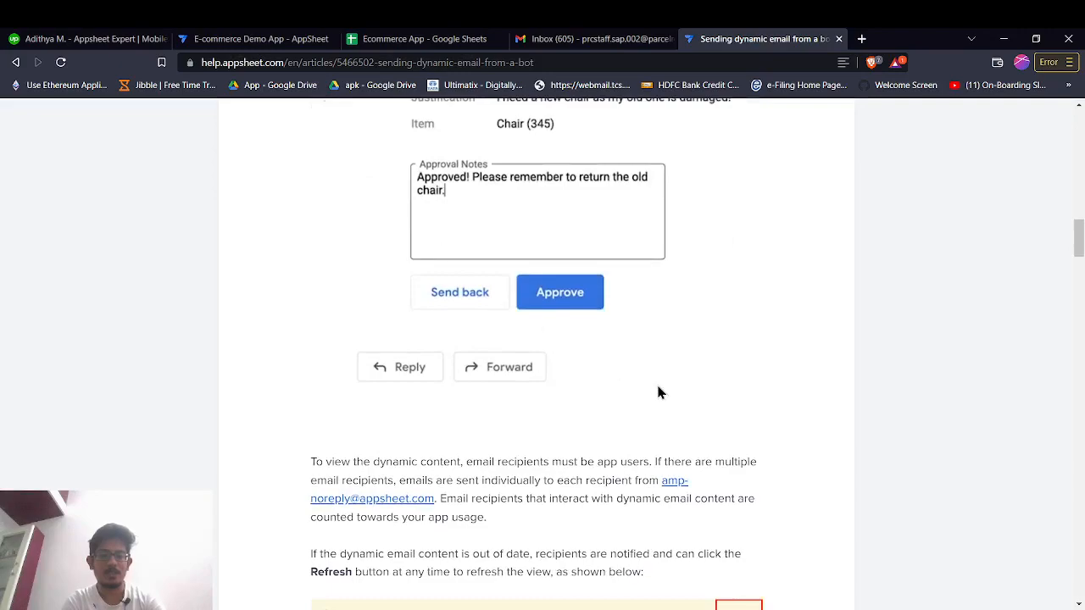
left_click(658, 609)
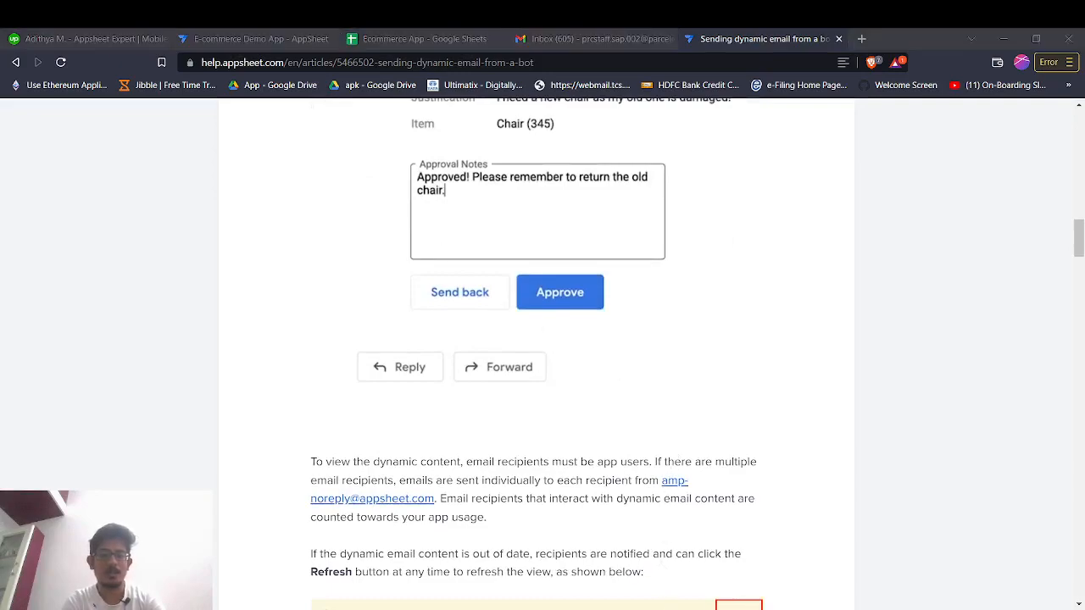
left_click(586, 429)
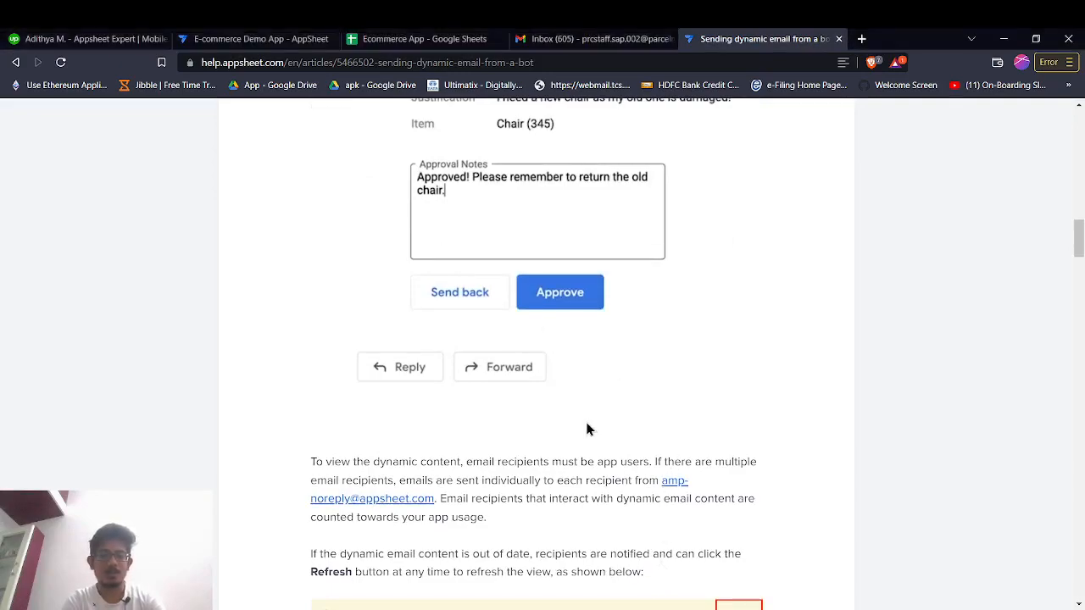
Read the dynamic email limitations table, highlighting the mail client, non-public domain and supported view type entries.
scroll(586, 429, "down", 5)
scroll(586, 429, "down", 10)
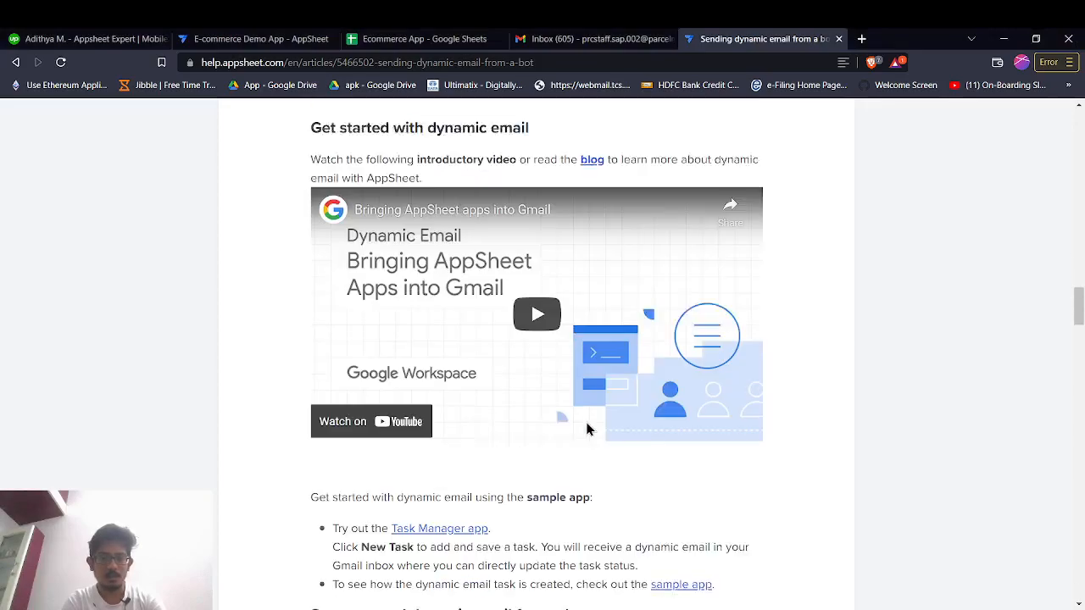
scroll(586, 428, "up", 3)
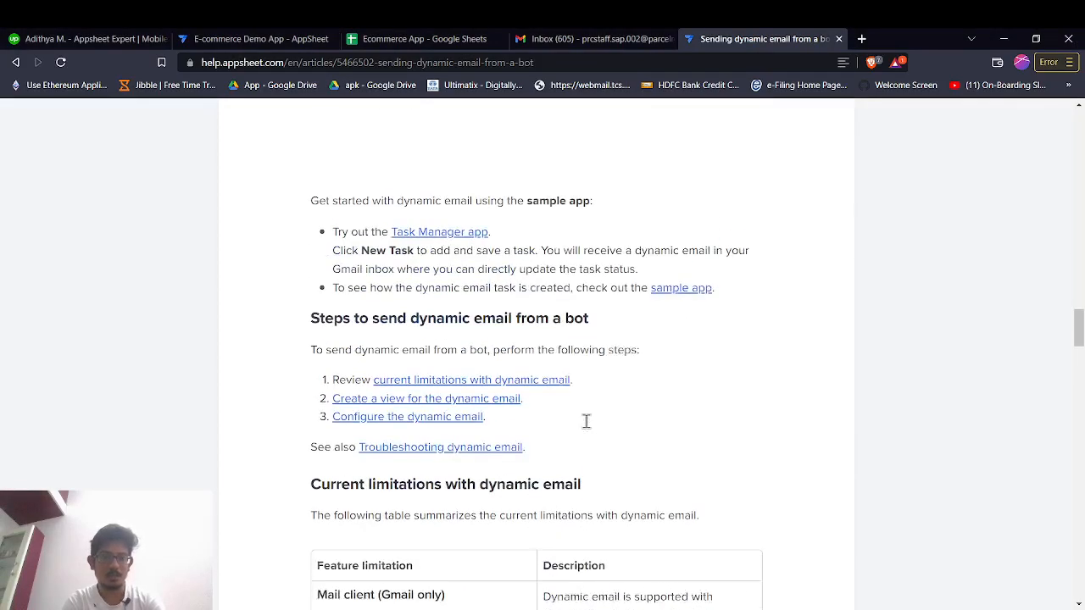
scroll(364, 525, "down", 2)
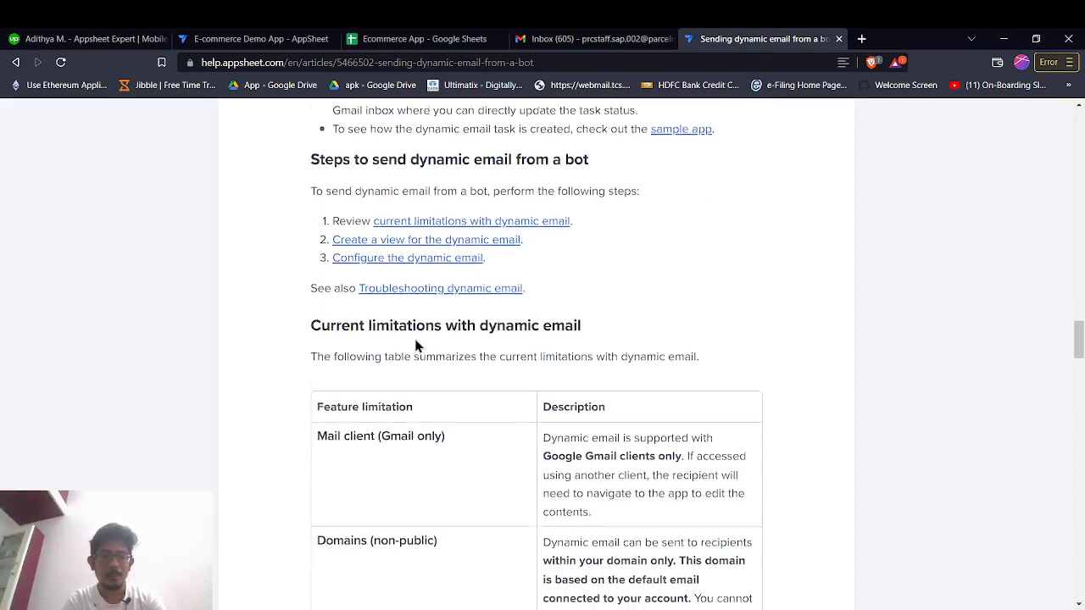
scroll(415, 322, "down", 2)
left_click_drag(330, 248, 479, 249)
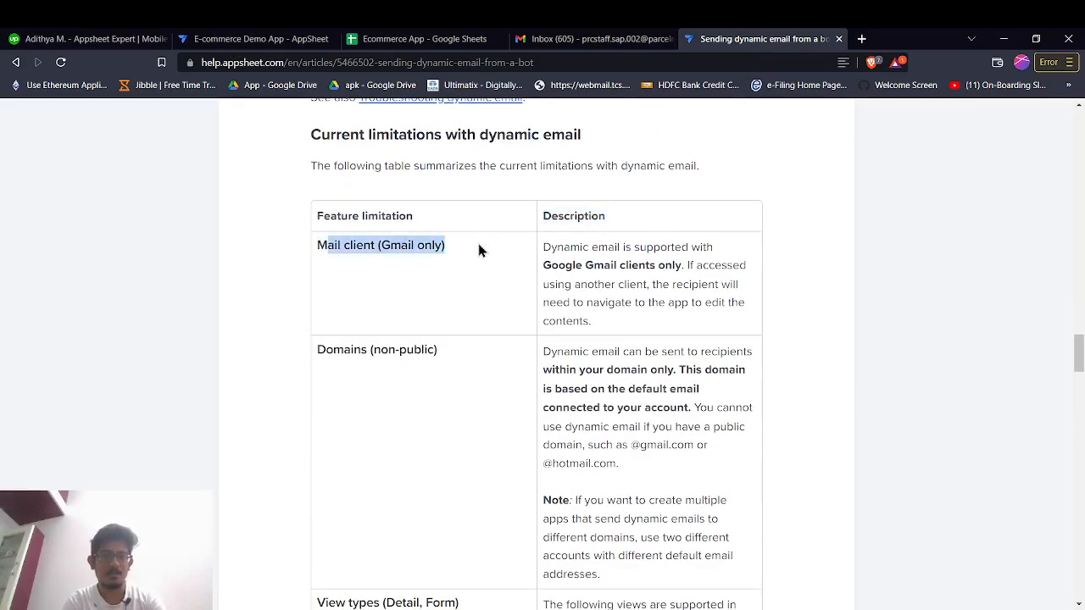
left_click(477, 244)
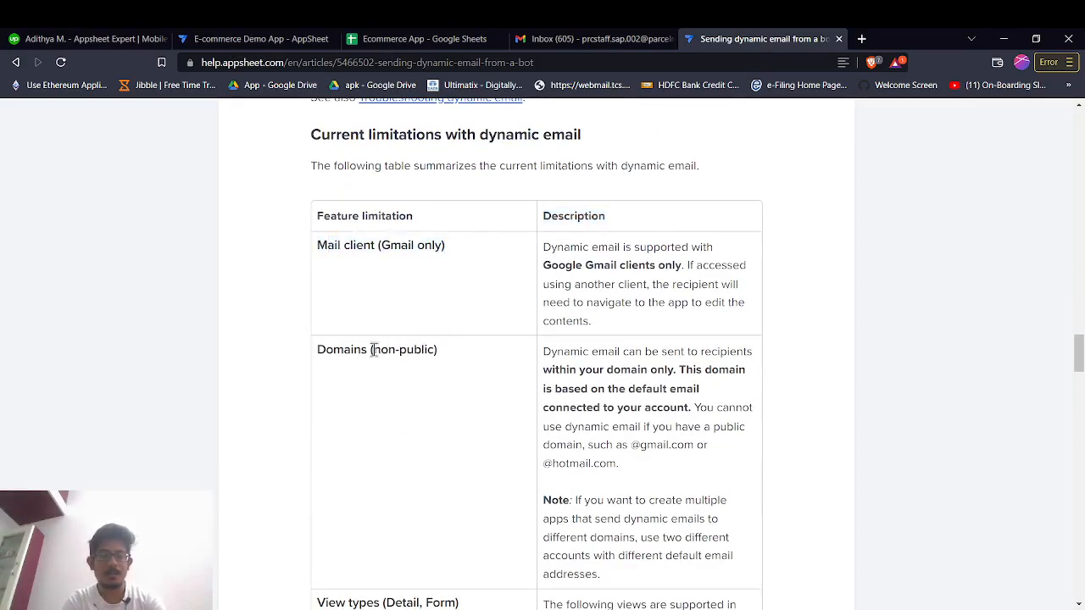
left_click_drag(321, 358, 443, 358)
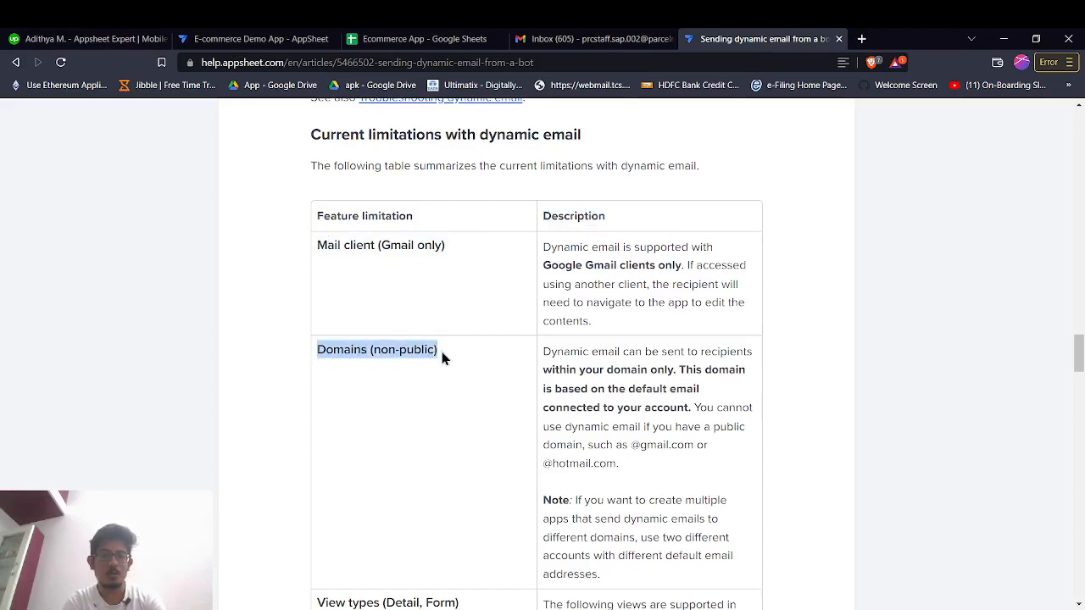
left_click_drag(571, 355, 672, 373)
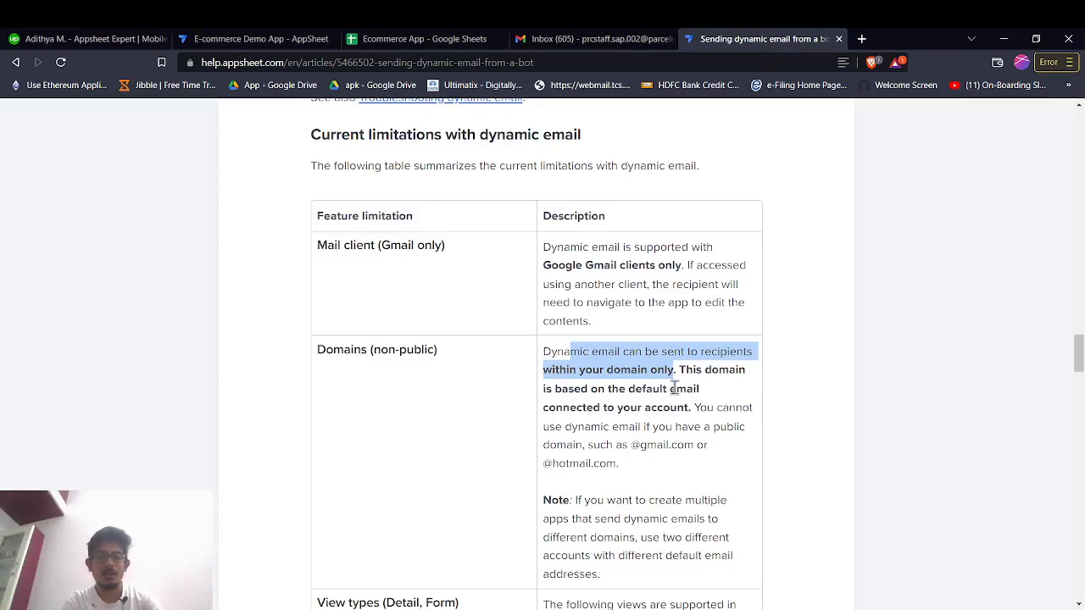
scroll(673, 387, "down", 4)
left_click_drag(554, 361, 614, 374)
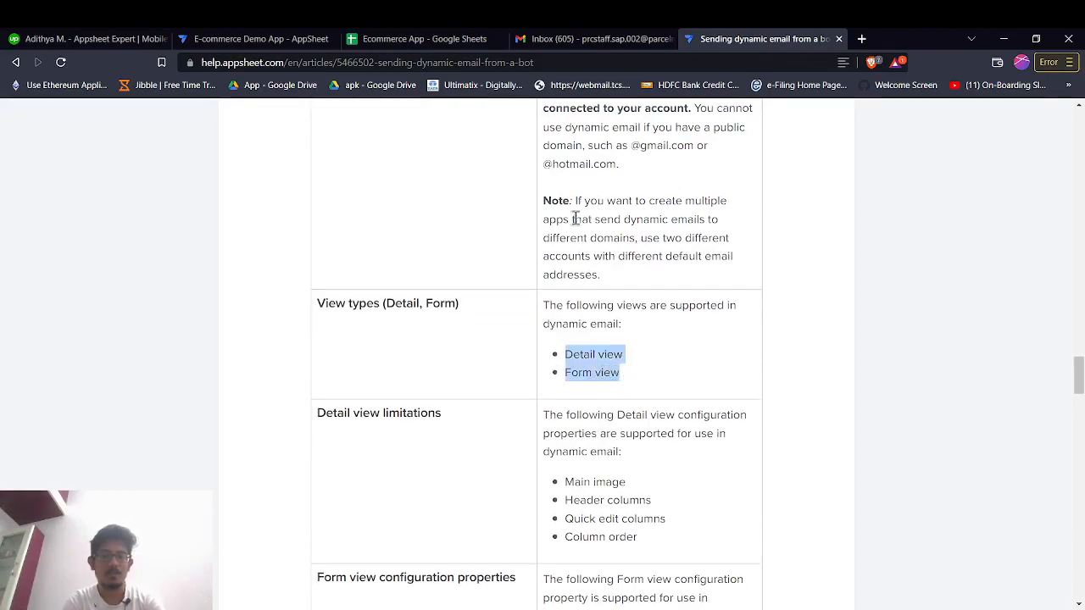
Review the article again from the purchase request example through the refresh notes to the current limitations table.
scroll(574, 218, "up", 15)
scroll(576, 218, "up", 2)
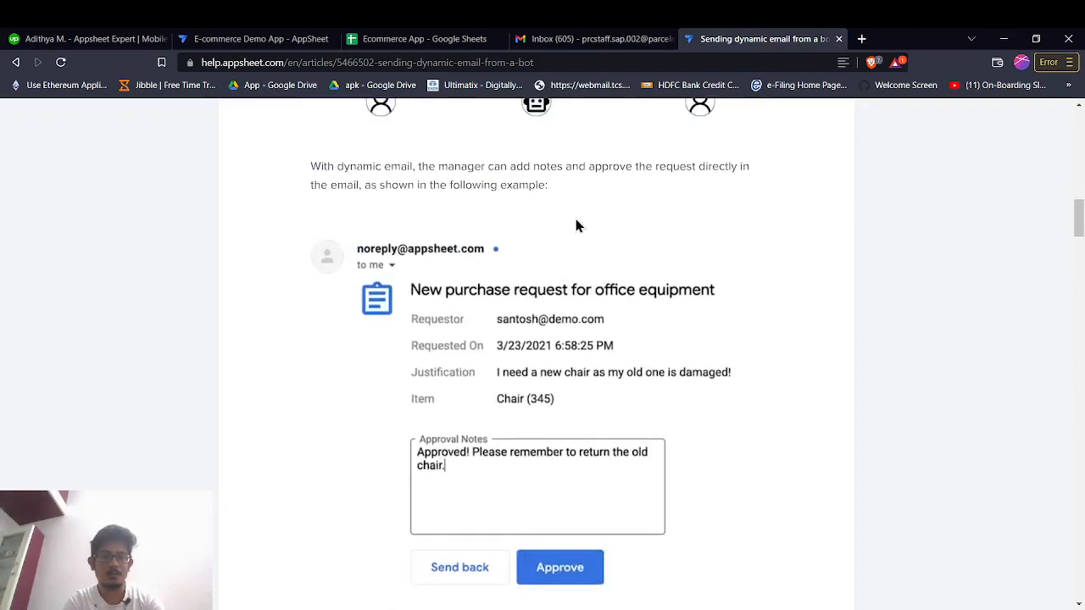
scroll(516, 478, "down", 5)
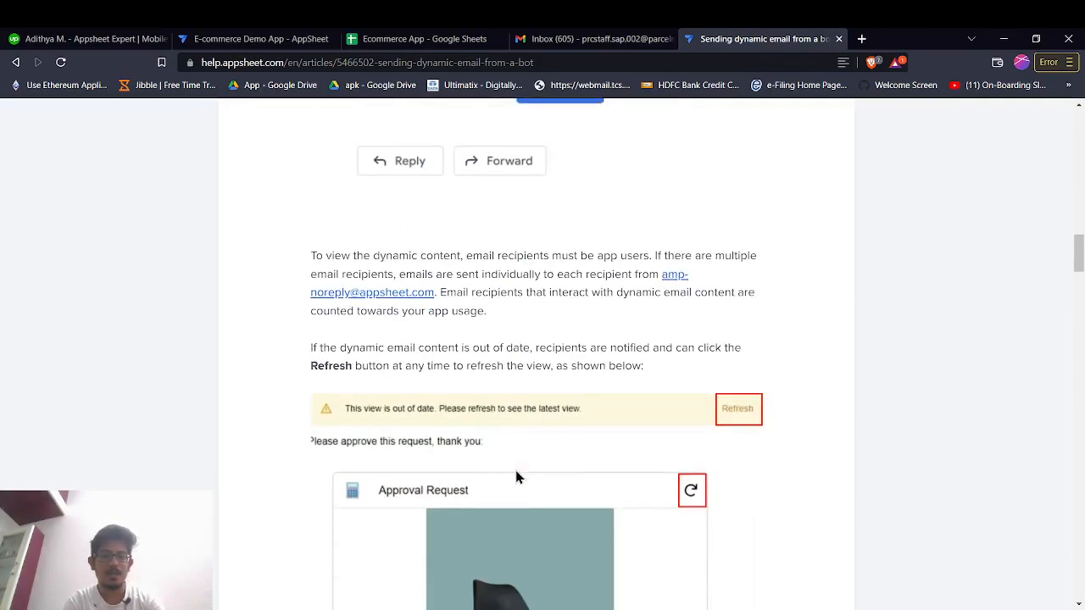
scroll(516, 477, "down", 3)
scroll(516, 477, "down", 10)
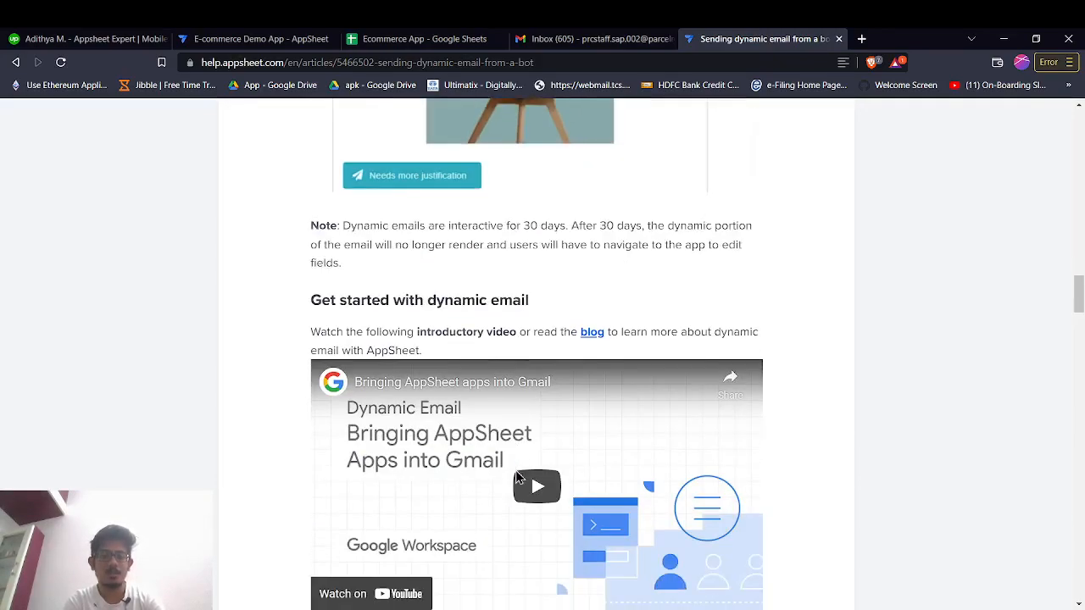
scroll(520, 532, "down", 3)
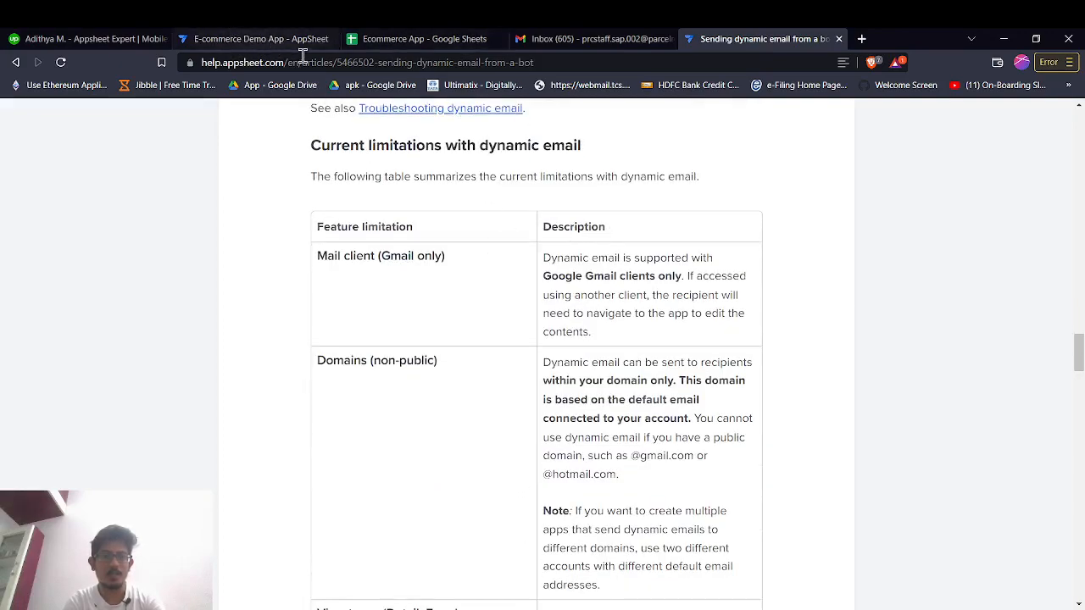
Switch to the Ecommerce App spreadsheet in Google Sheets and inspect the column headers of its order sheets, including Orders_Details.
left_click(405, 37)
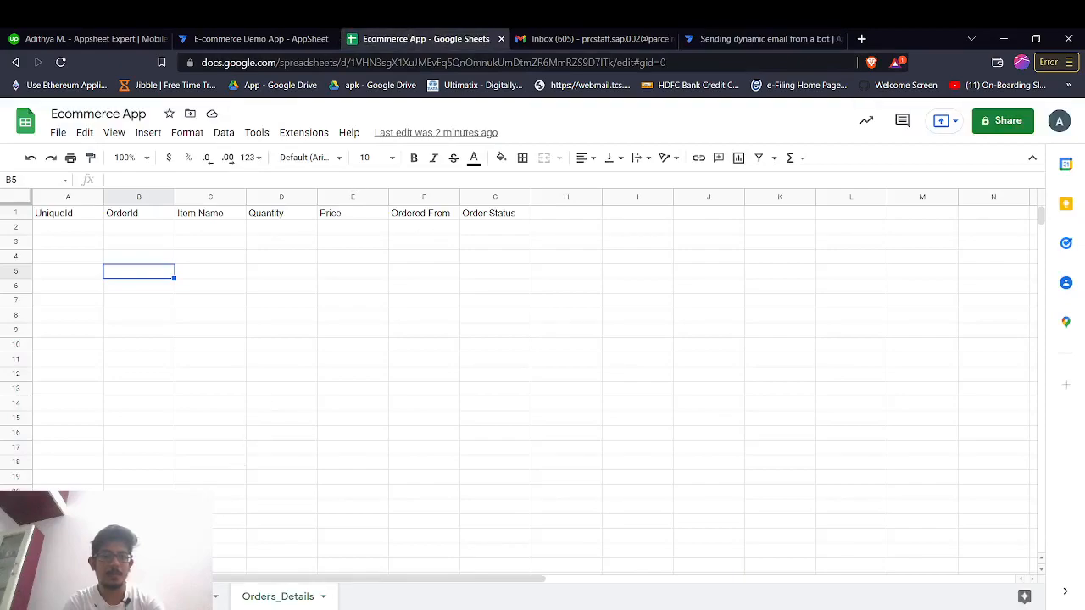
left_click(273, 595)
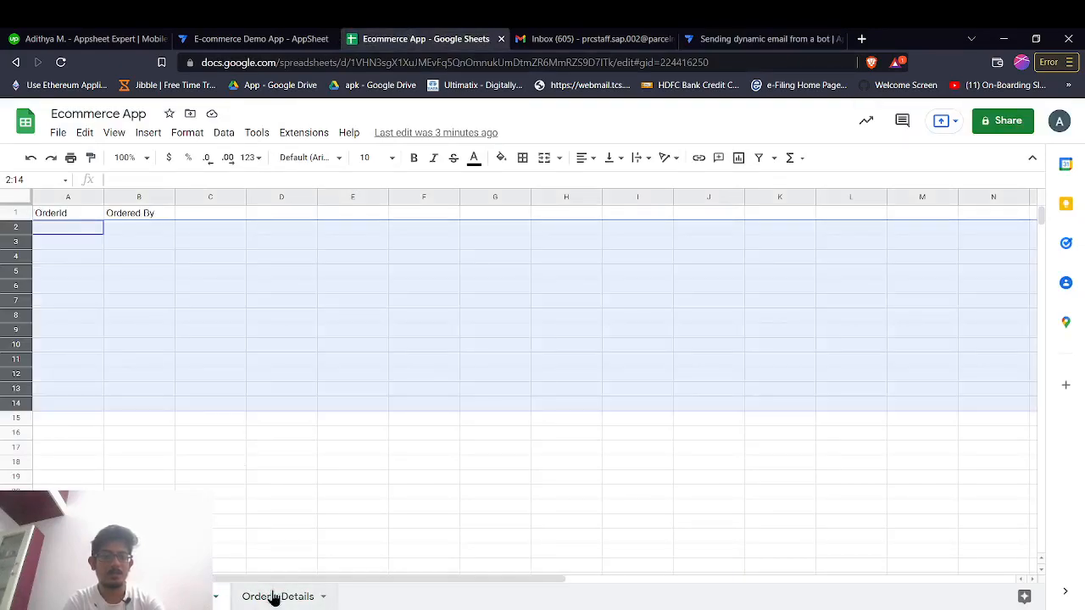
Bold the header row of the Products sheet.
left_click(198, 376)
left_click(118, 595)
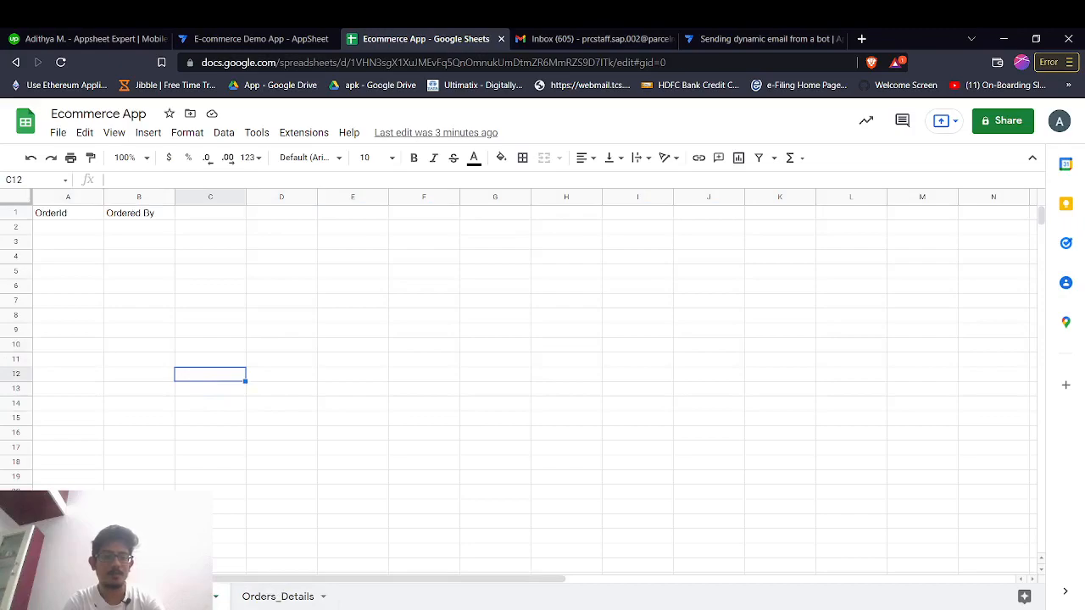
left_click(22, 211)
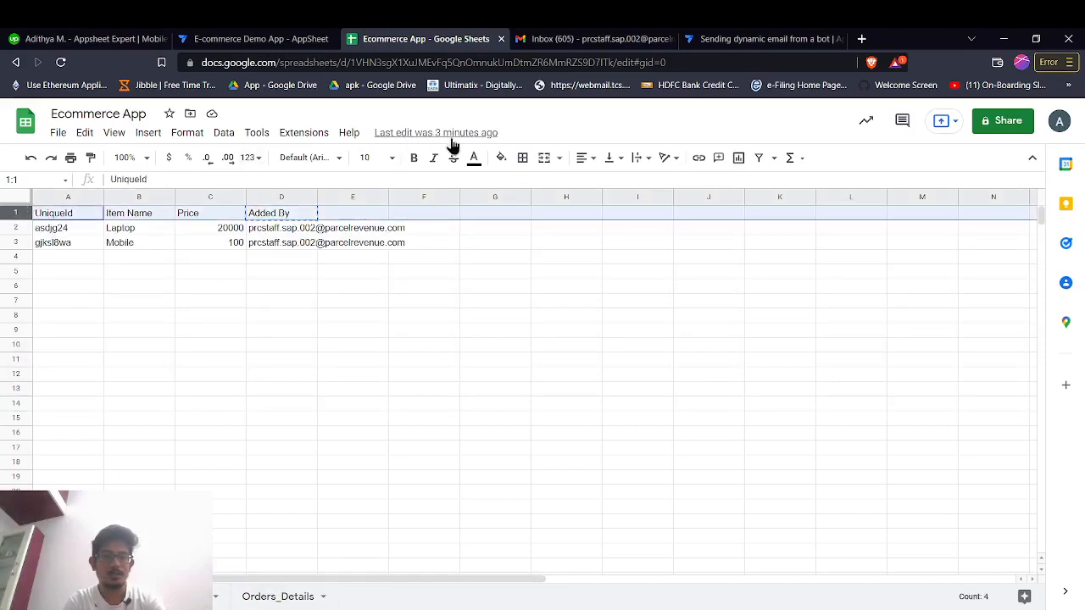
left_click(414, 158)
left_click(357, 330)
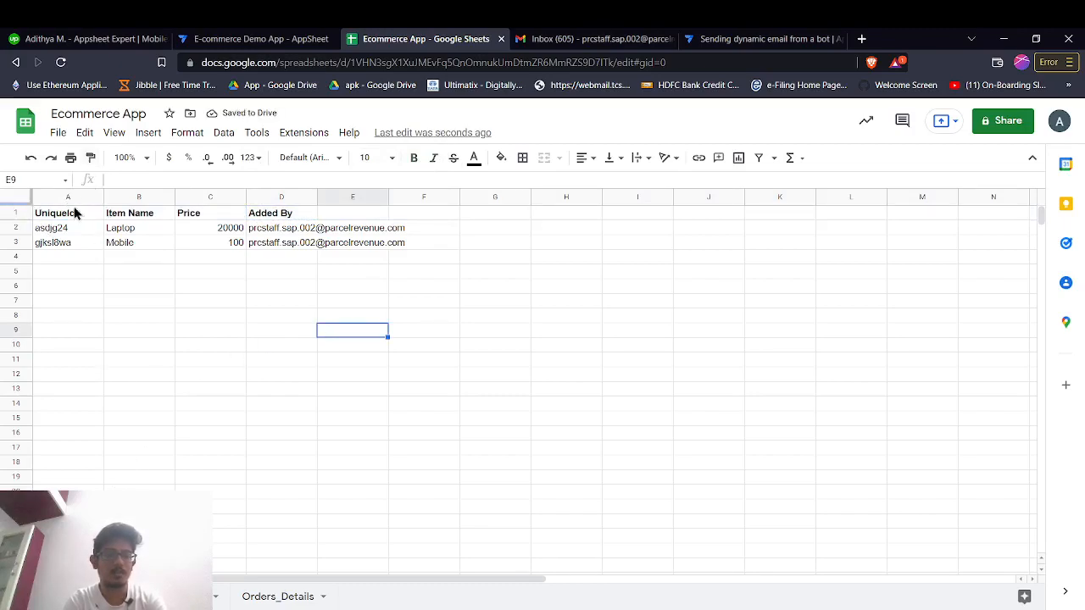
Examine the Item Name, Price and Added By columns of the Products sheet, including the Added By entries.
left_click(140, 217)
left_click(188, 219)
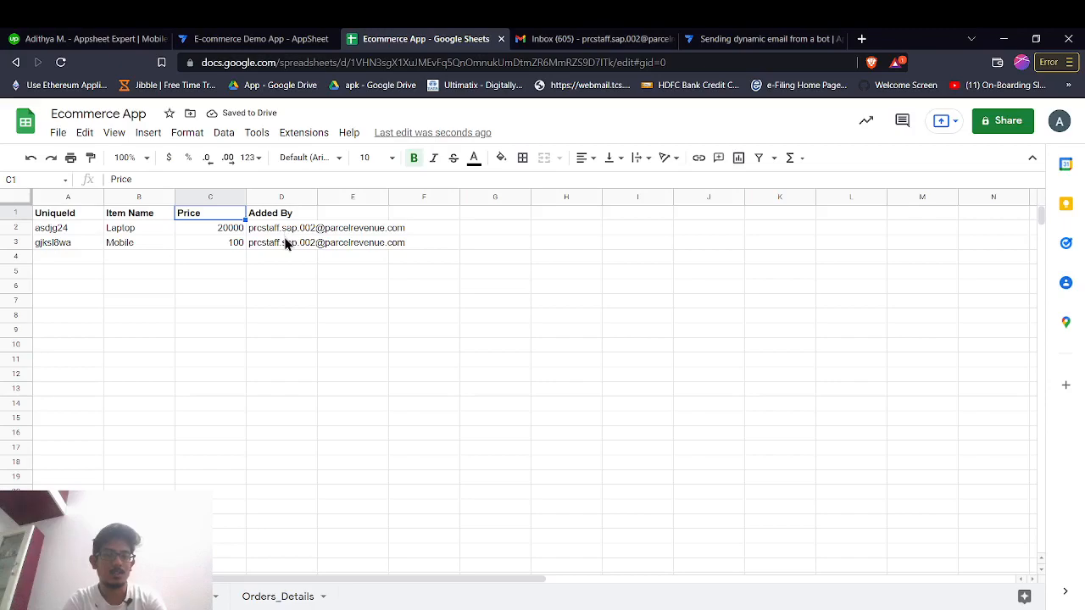
key("Right")
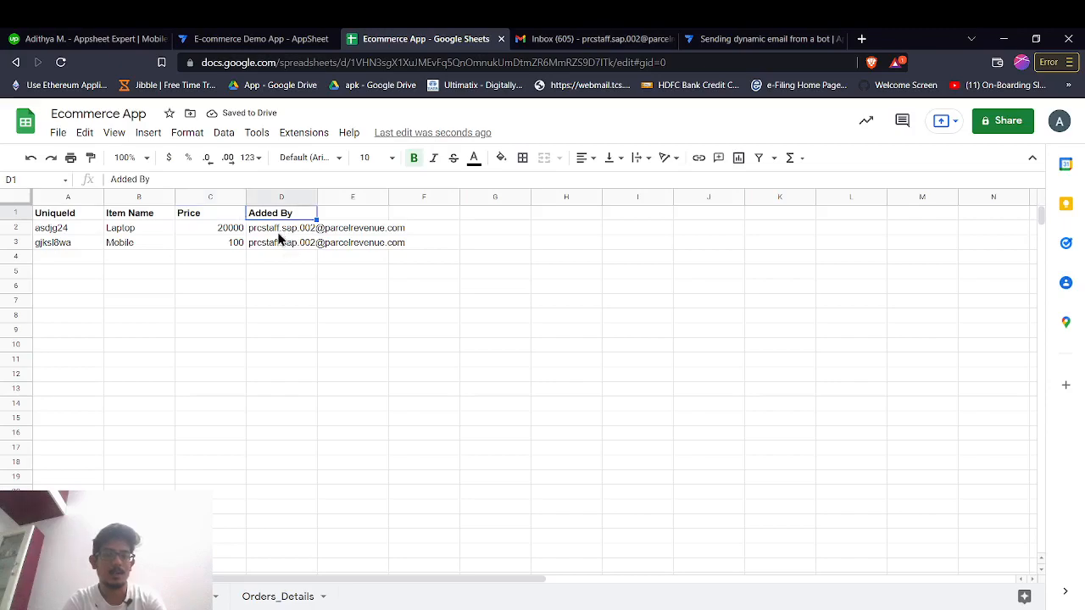
key("Down")
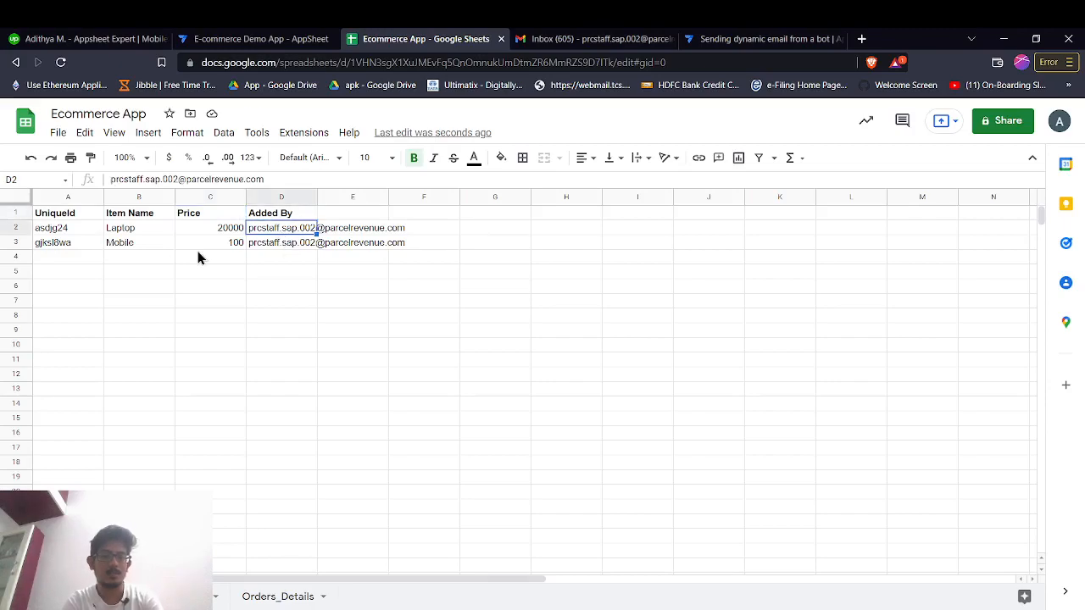
key("Down")
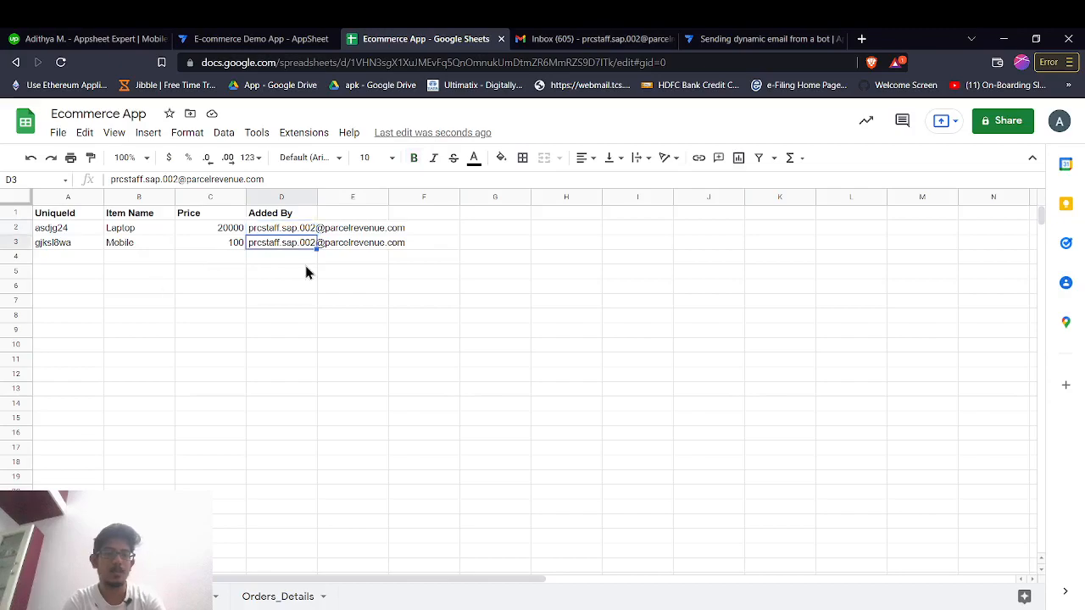
key("Down")
Inspect the OrderId and Ordered By columns of the Orders sheet.
key("ctrl+shift+Page_Down")
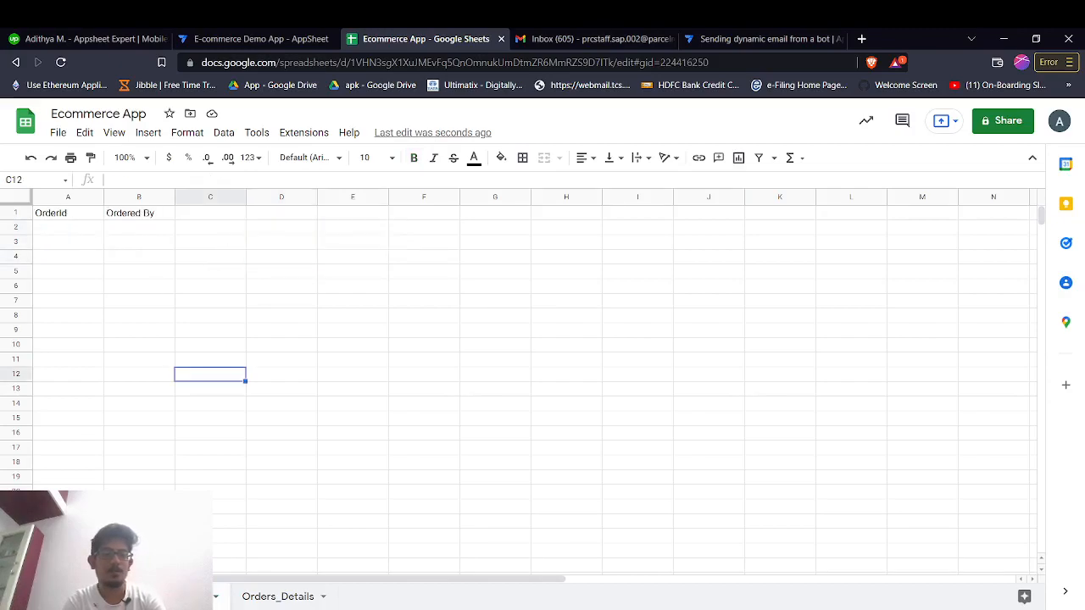
left_click(71, 228)
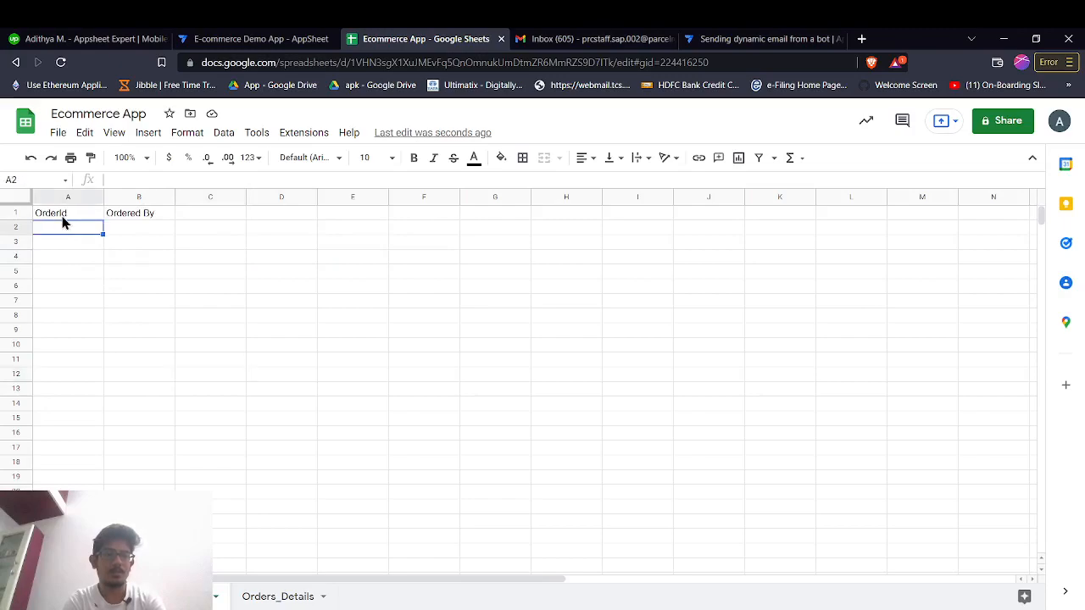
left_click(130, 218)
left_click(135, 231)
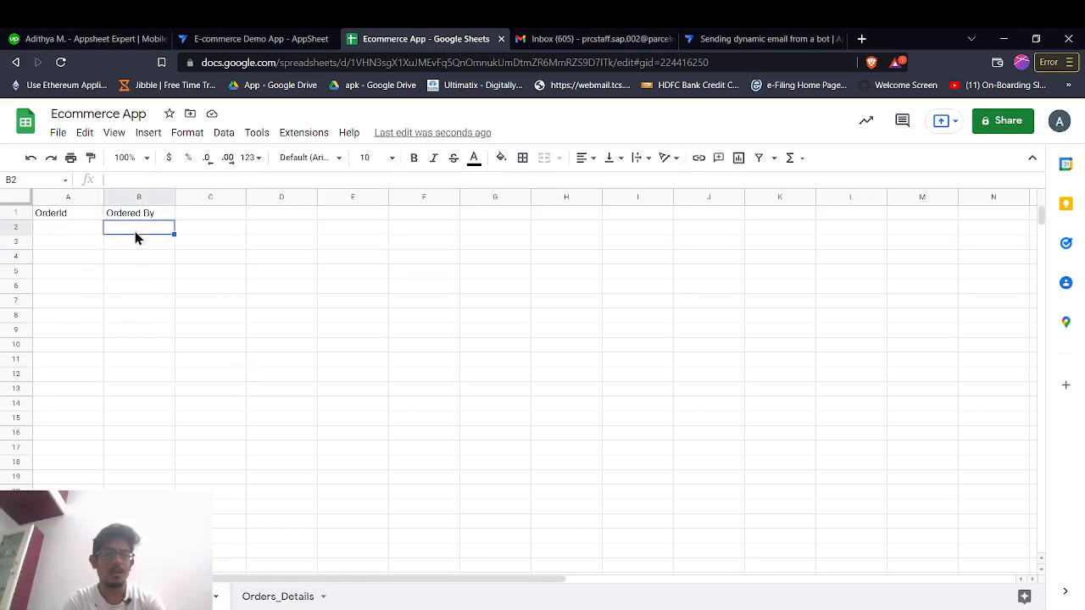
Inspect the Orders_Details sheet's columns, ending with Ordered From and Order Status.
left_click(267, 597)
left_click(118, 243)
left_click(224, 218)
left_click(315, 229)
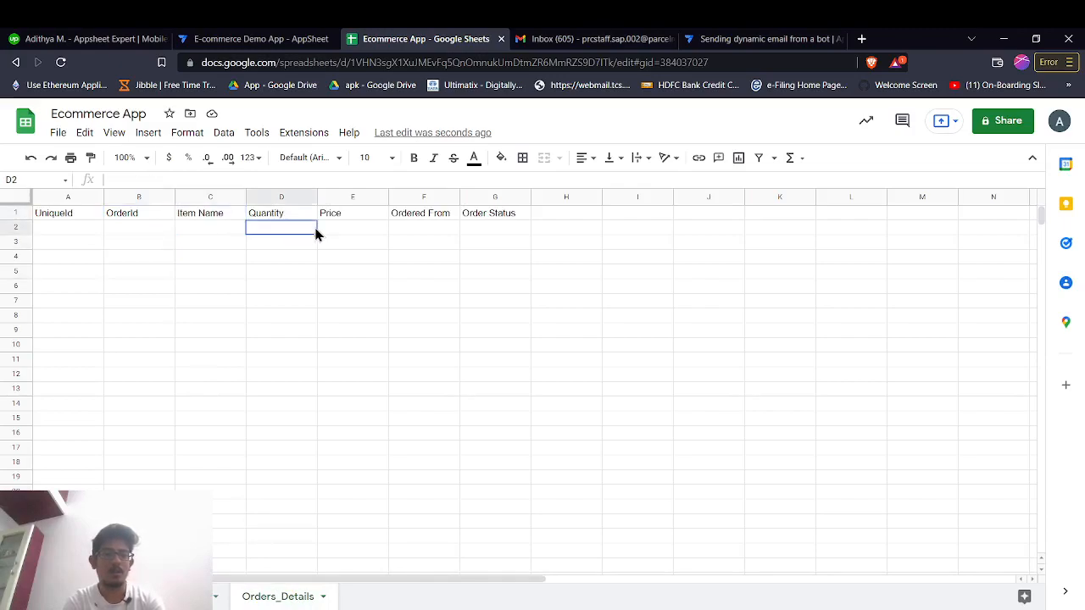
left_click(417, 228)
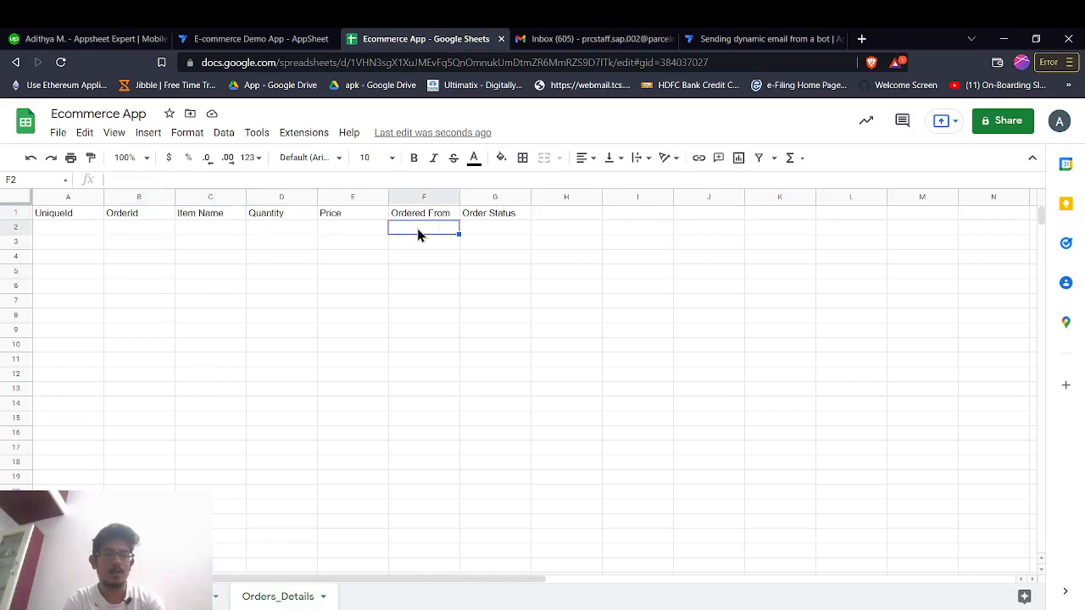
left_click(490, 195)
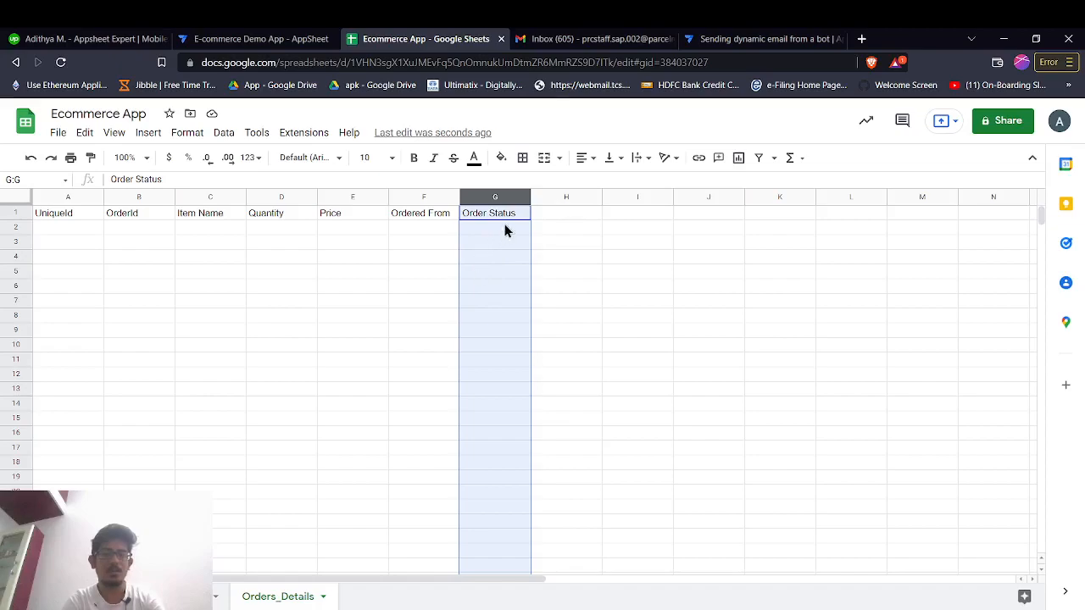
Return to the dynamic email help article and review the refresh section and the example approval email.
left_click(700, 36)
scroll(625, 274, "up", 15)
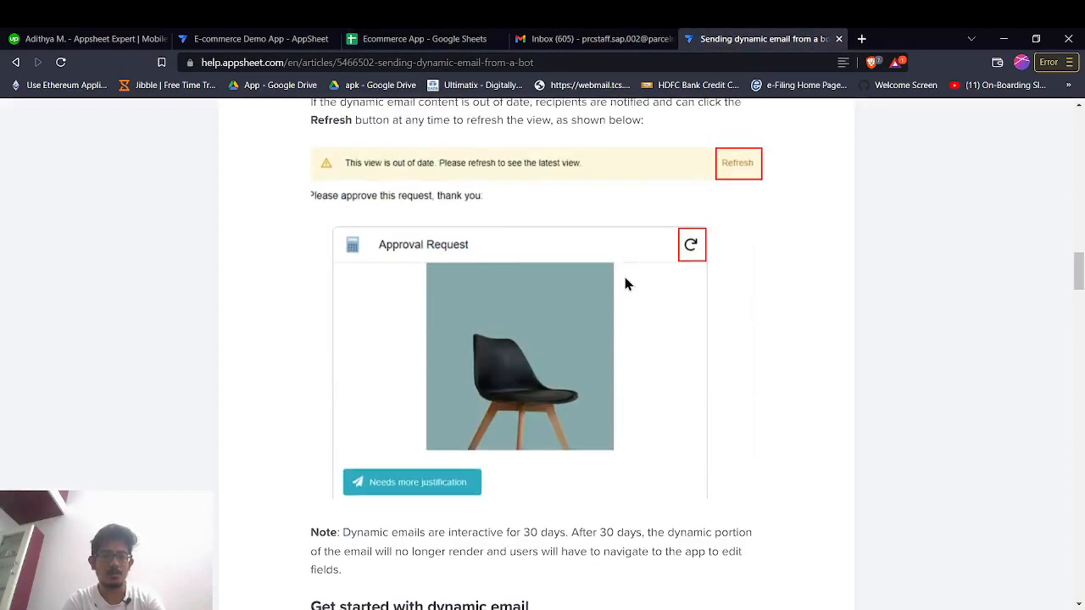
scroll(625, 275, "up", 15)
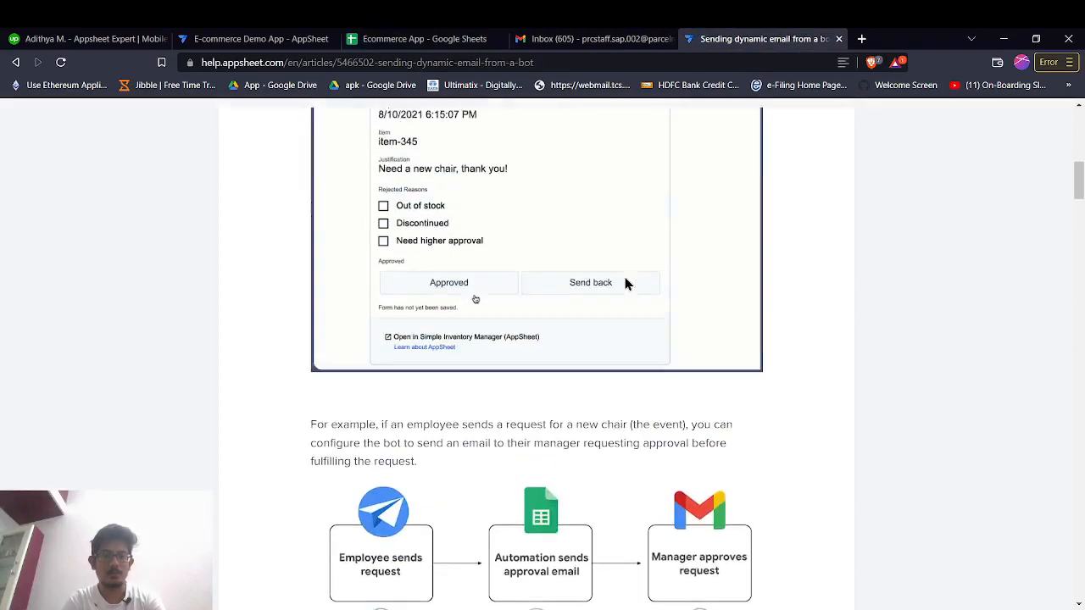
scroll(625, 274, "down", 3)
Switch to the E-commerce Demo App in AppSheet, enable Preview new features in the UX options and save the app.
left_click(291, 38)
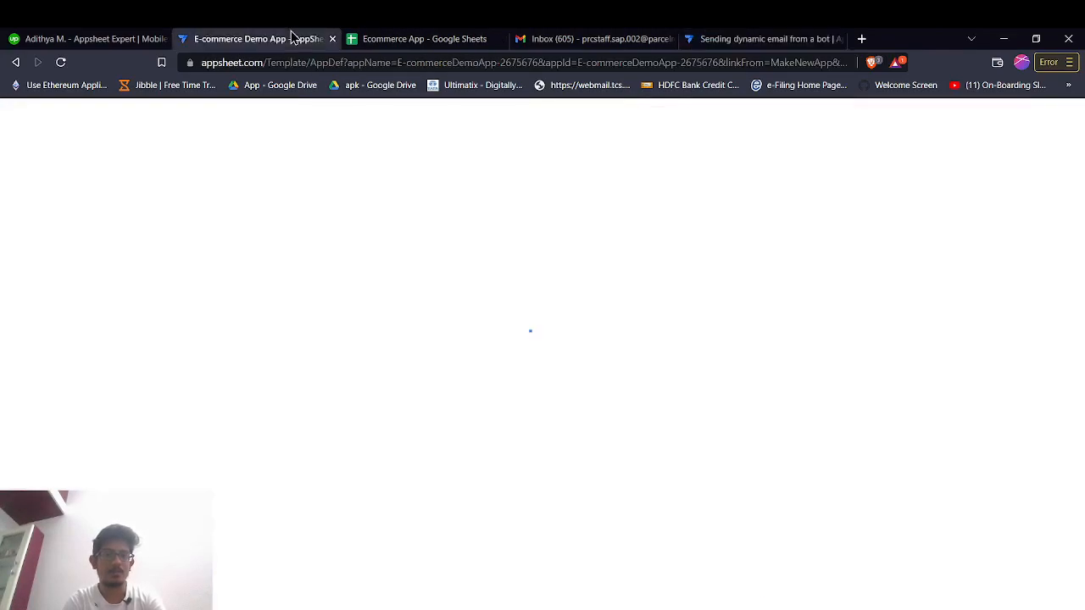
left_click(73, 312)
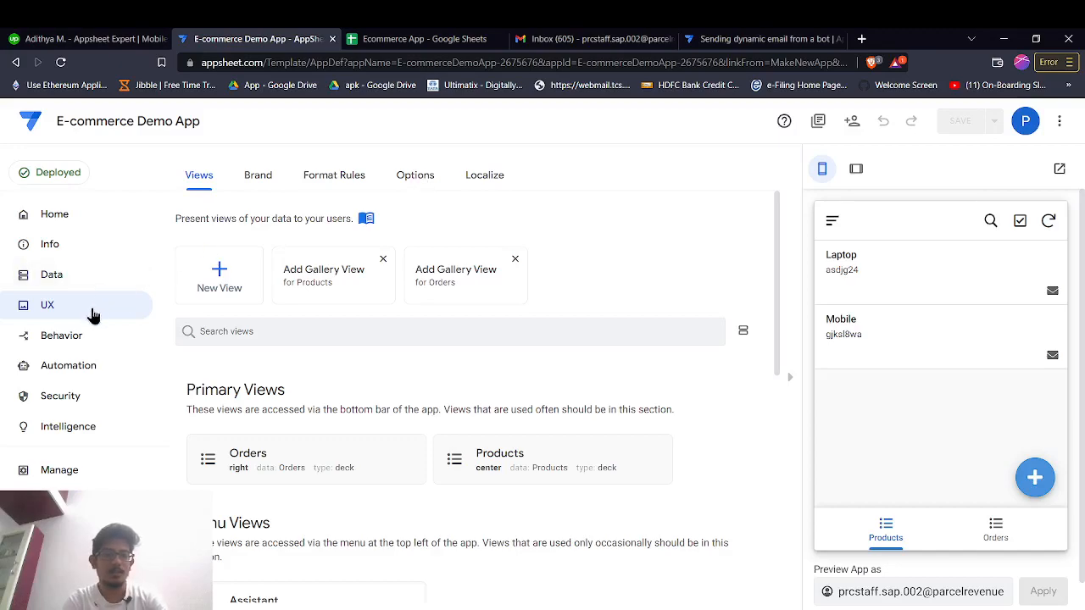
left_click(414, 175)
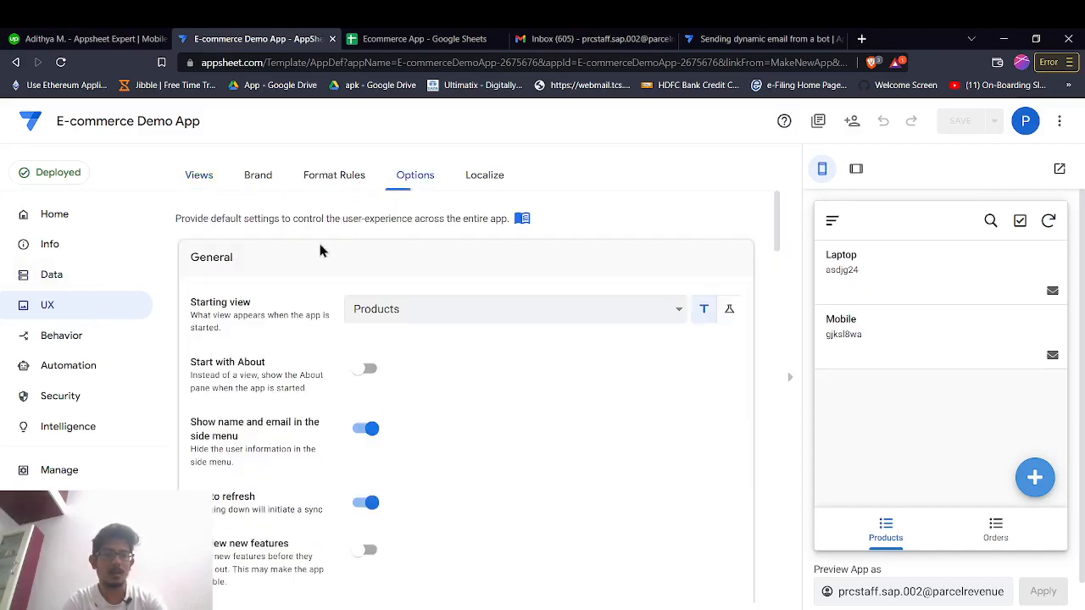
scroll(444, 237, "down", 2)
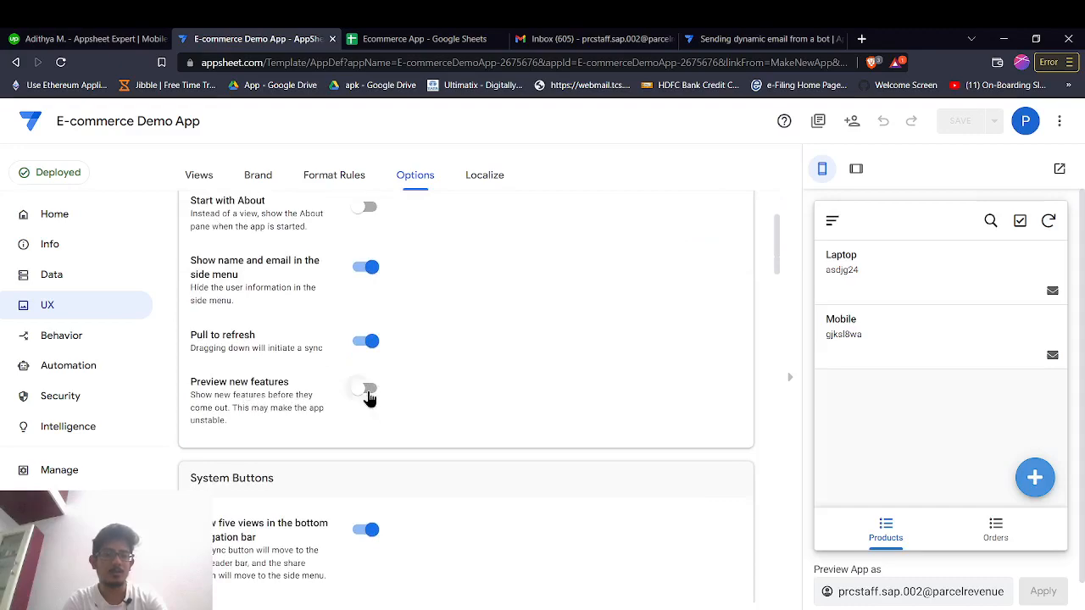
left_click(368, 392)
left_click(947, 125)
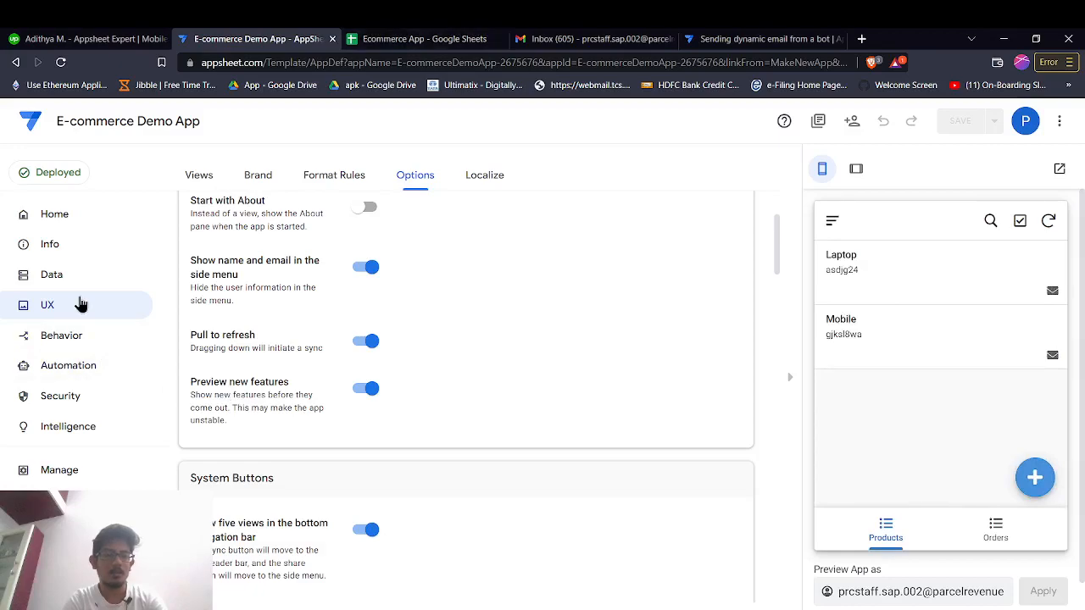
Review the Orders table's column definitions, including types, key, formulas and initial values.
left_click(67, 275)
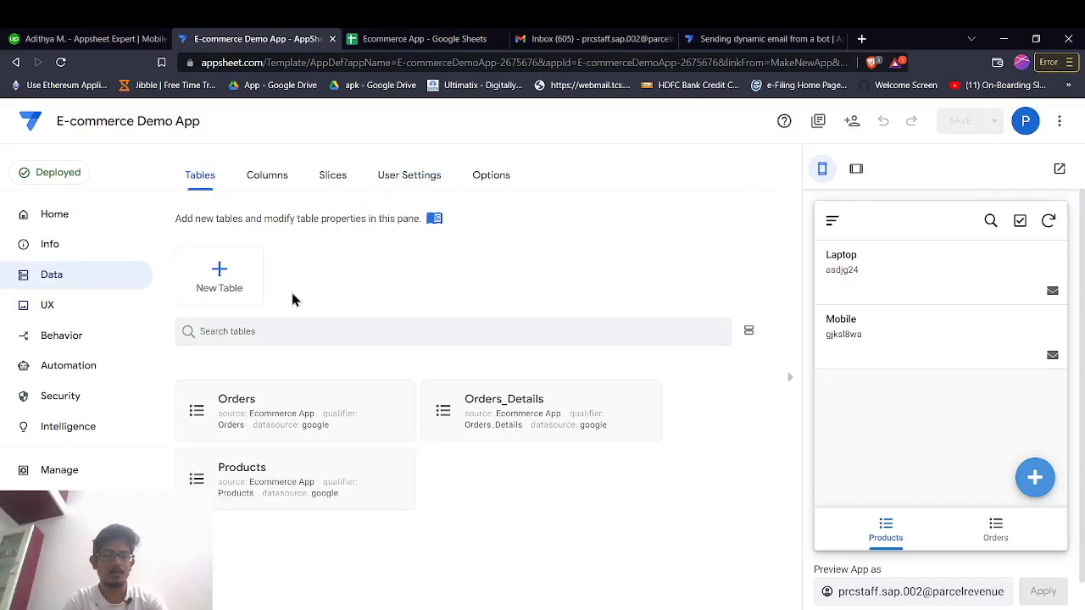
scroll(339, 394, "down", 2)
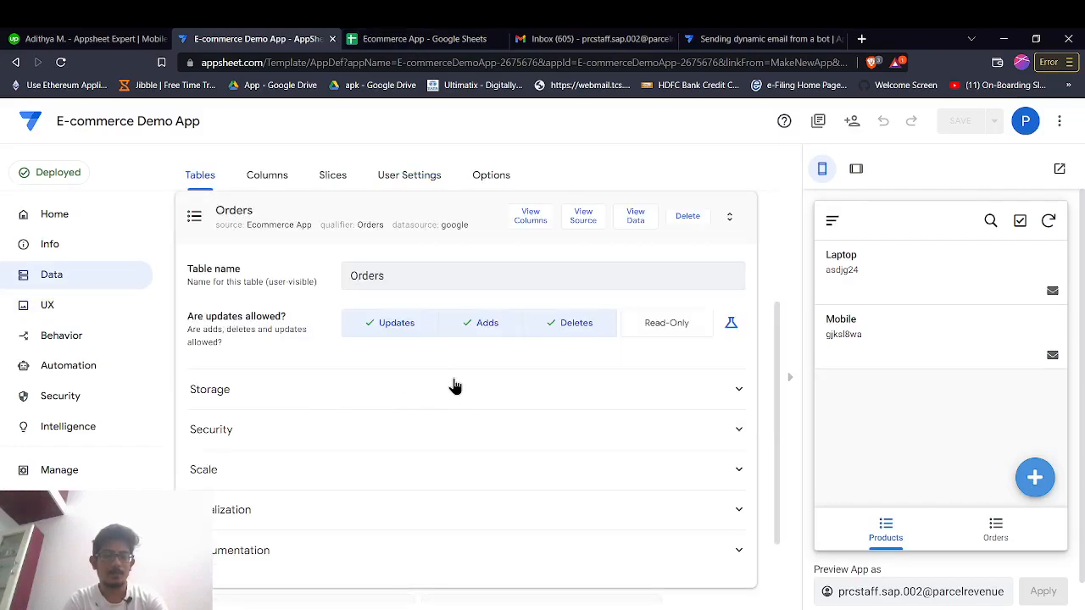
left_click(542, 216)
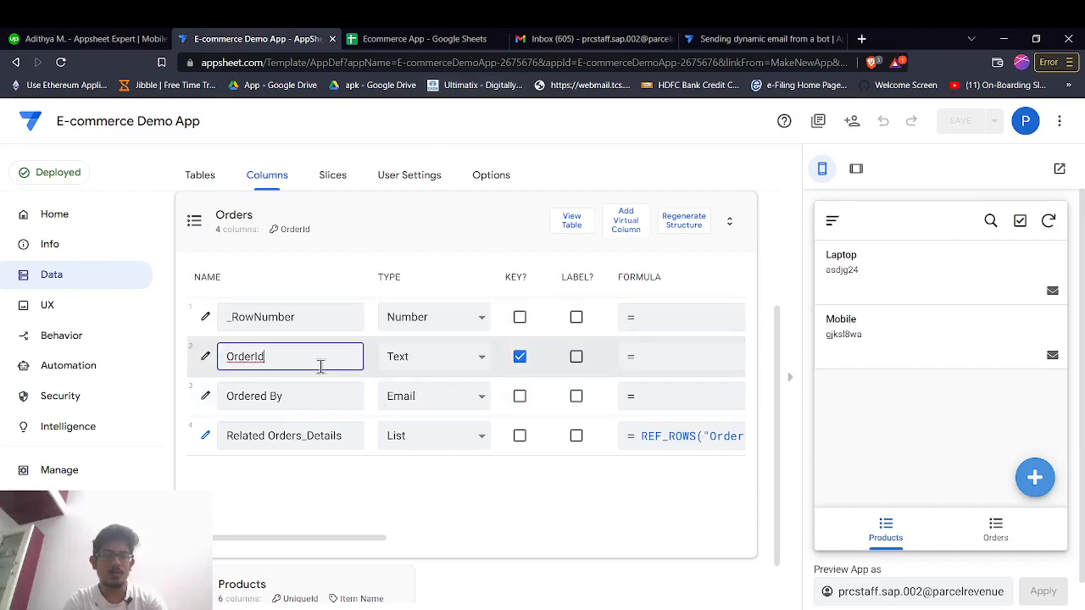
scroll(430, 400, "right", 5)
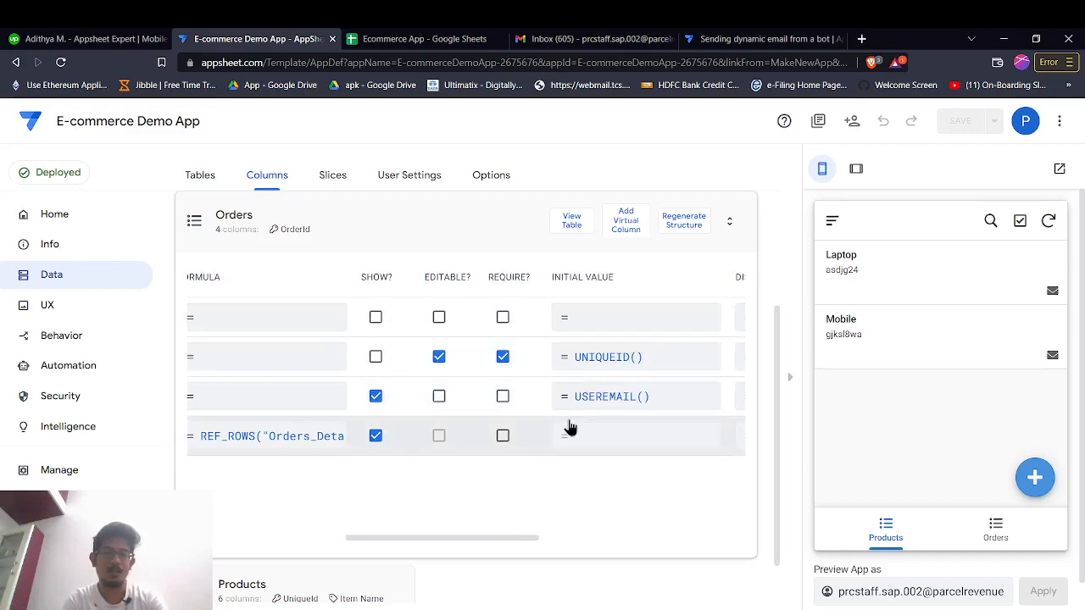
scroll(564, 431, "left", 5)
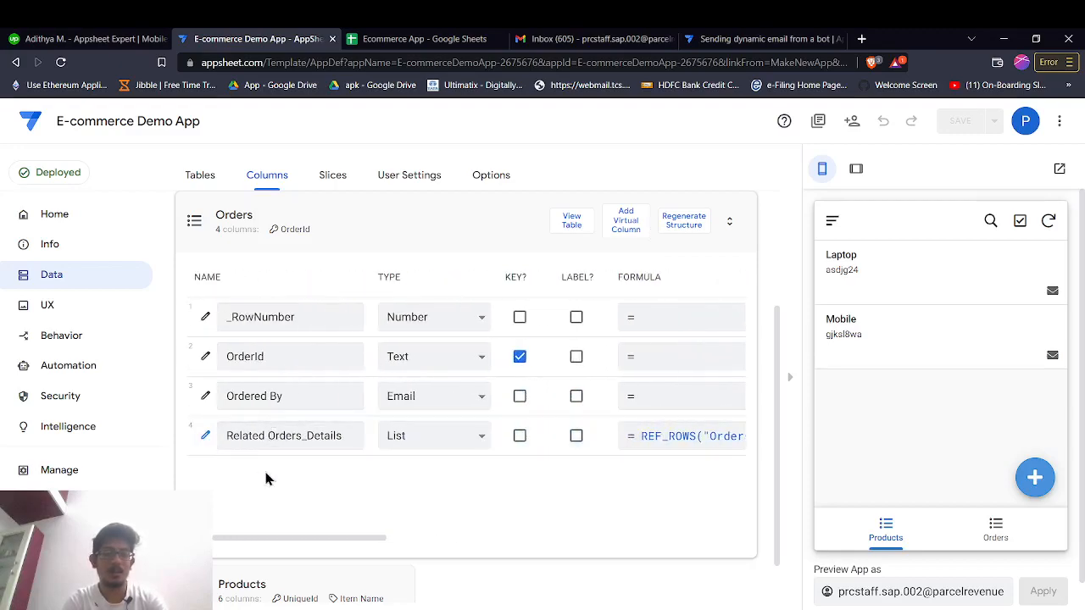
scroll(263, 479, "down", 1)
scroll(246, 517, "up", 3)
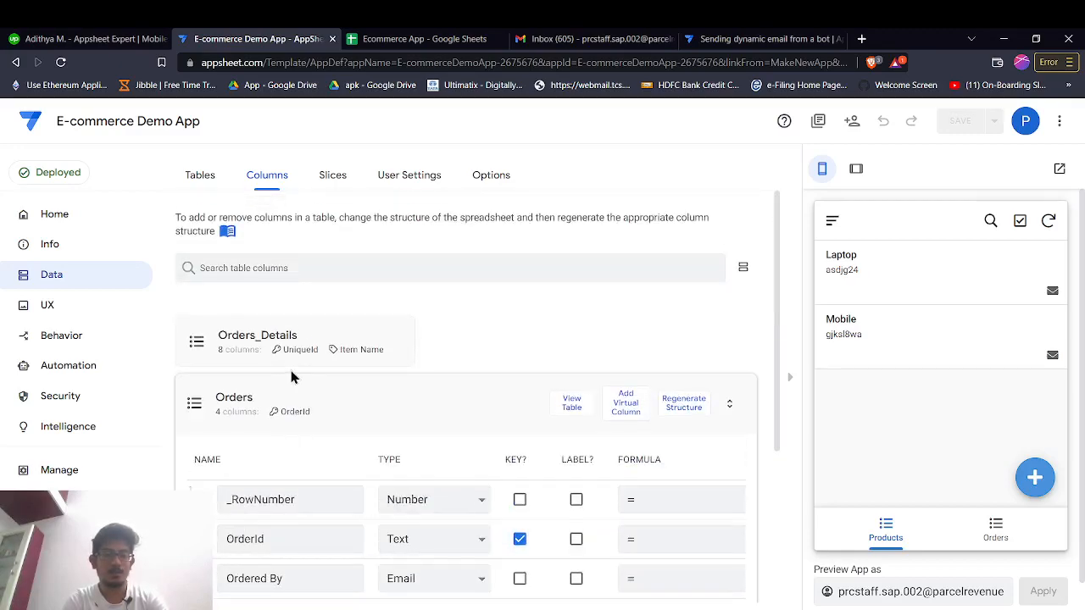
Open the Orders_Details column definitions and compare them with the Products and Orders_Details sheets in the Ecommerce App spreadsheet.
left_click(265, 337)
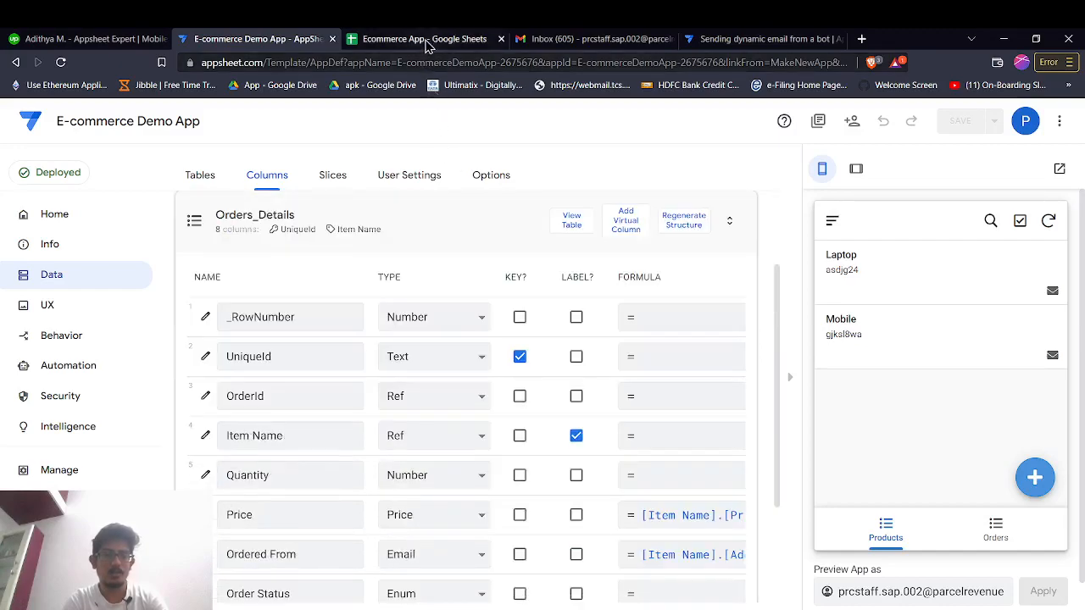
left_click(424, 39)
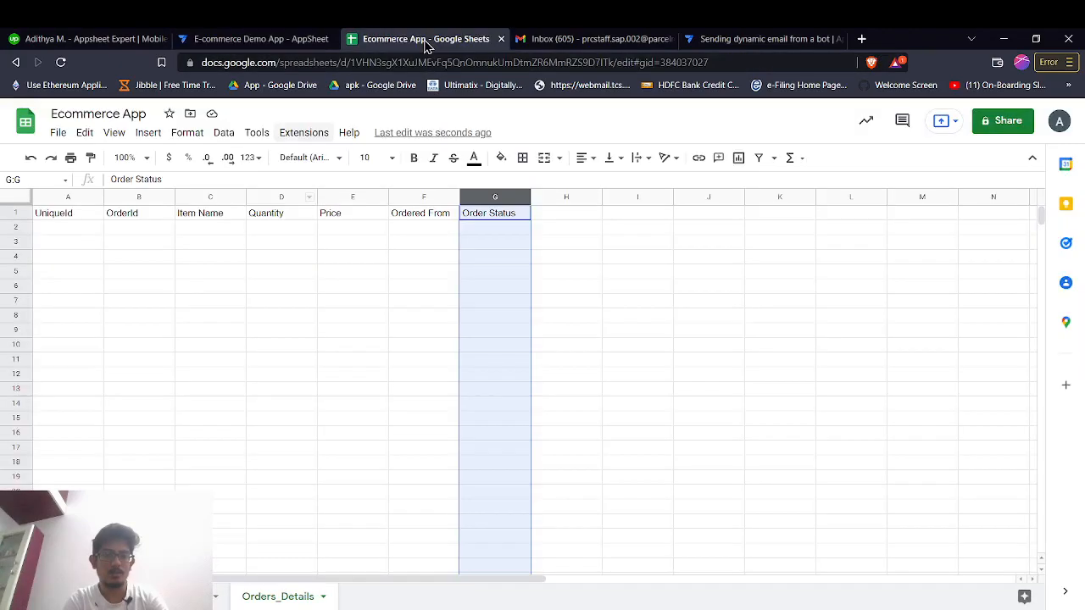
left_click(296, 479)
left_click(110, 597)
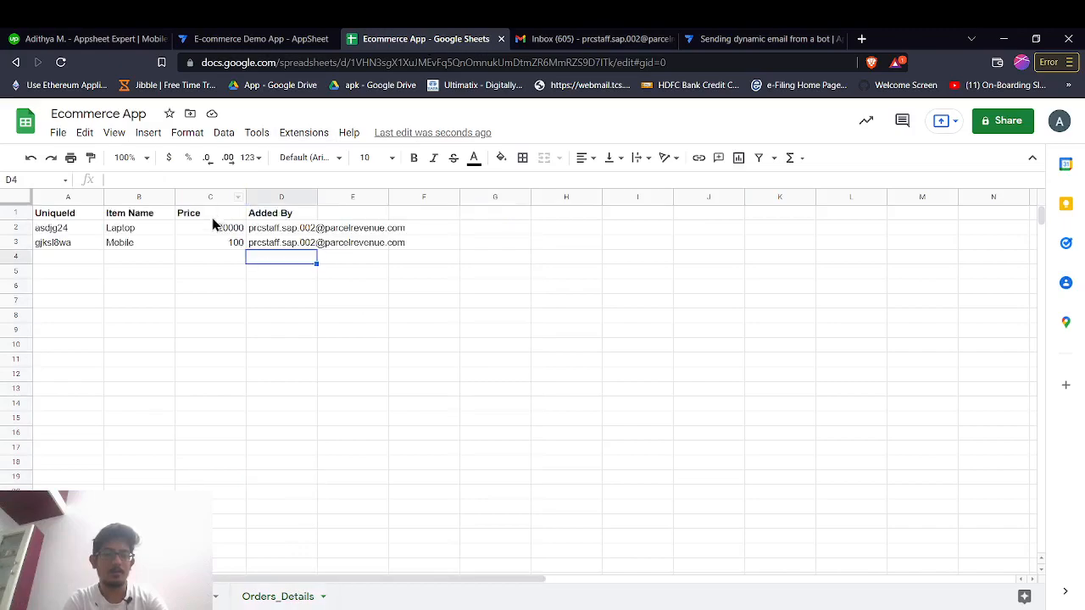
left_click(158, 218)
left_click(157, 227)
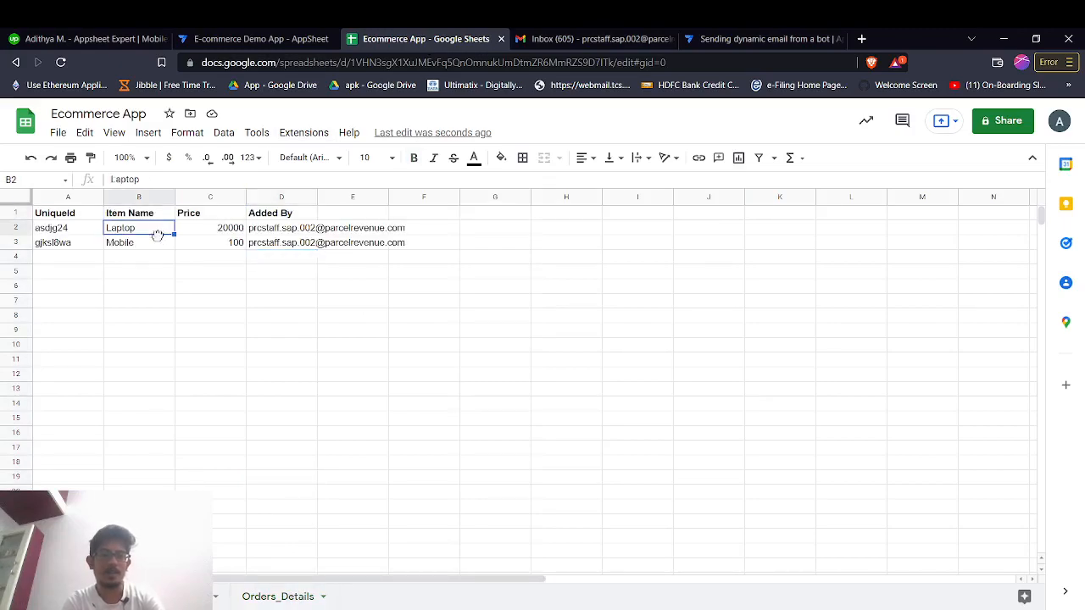
left_click(158, 245)
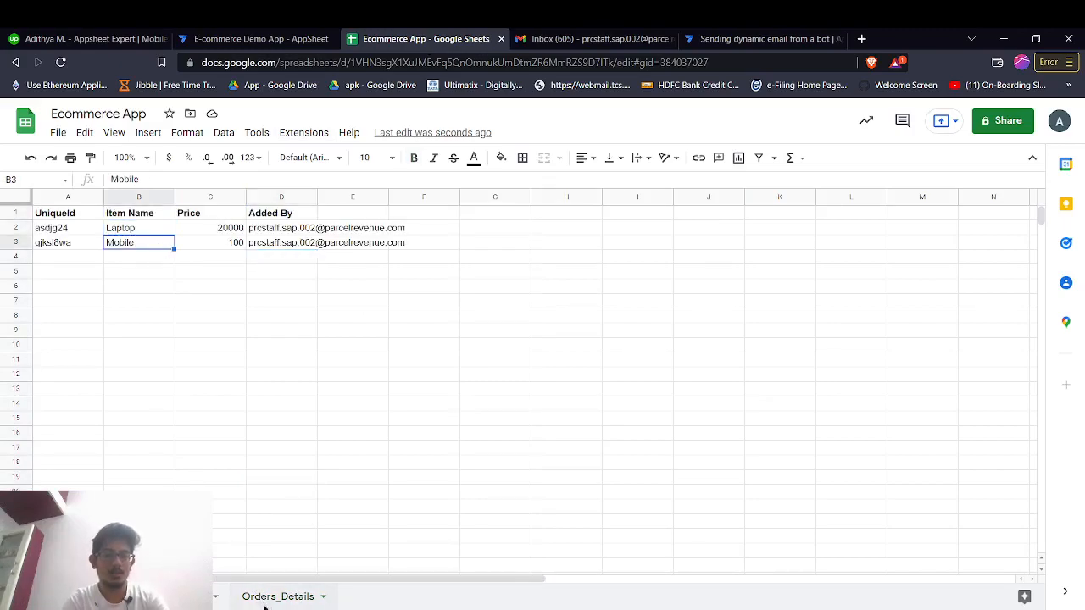
left_click(273, 597)
left_click(255, 272)
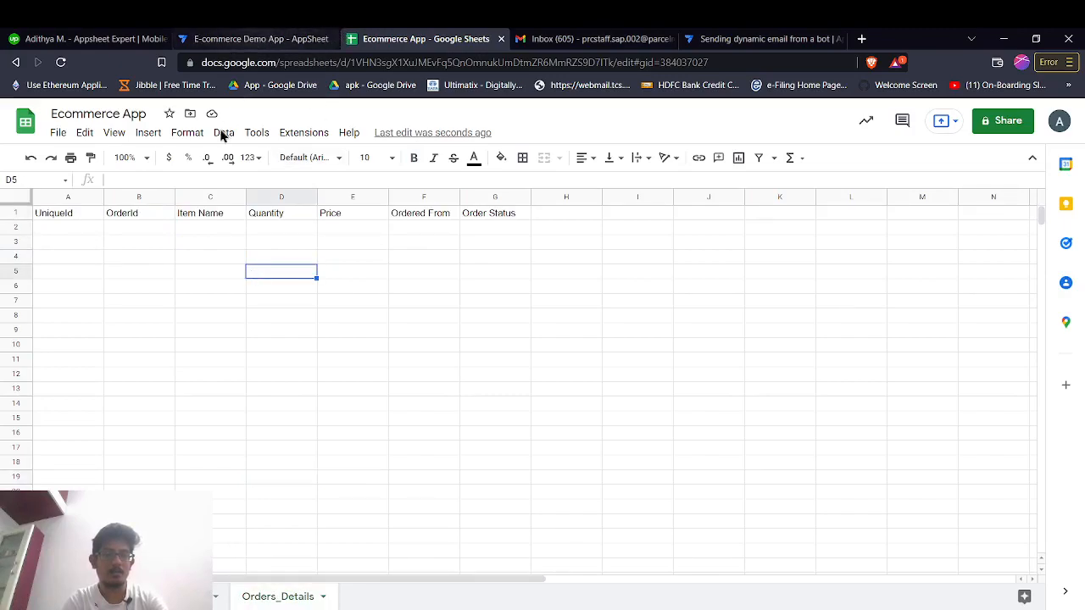
Switch back to AppSheet and review the types, formulas and other column settings of Orders_Details.
left_click(254, 38)
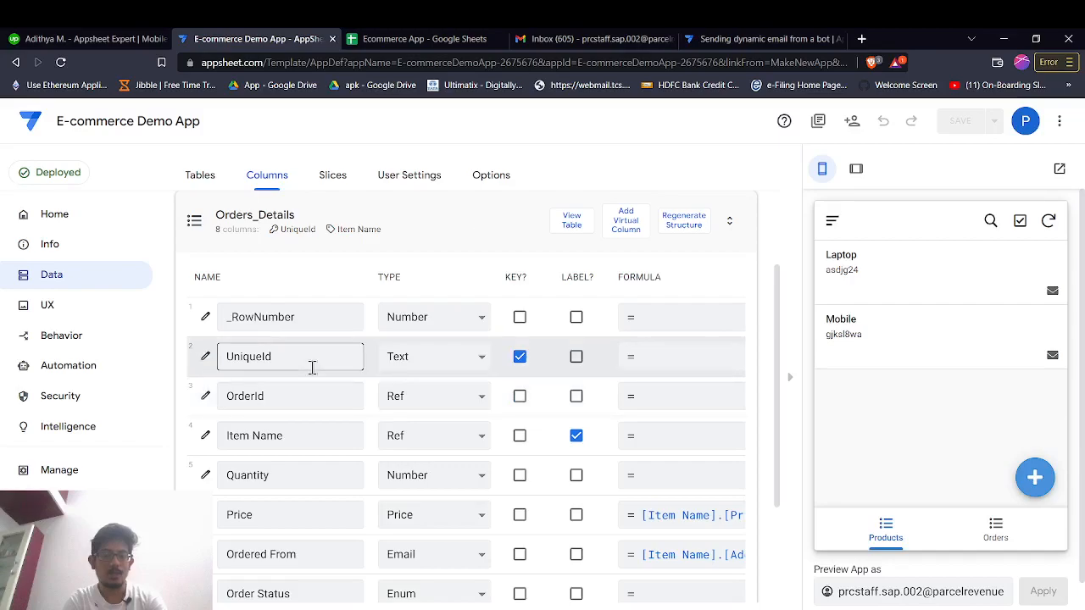
scroll(455, 339, "down", 1)
scroll(455, 339, "right", 5)
scroll(460, 339, "left", 5)
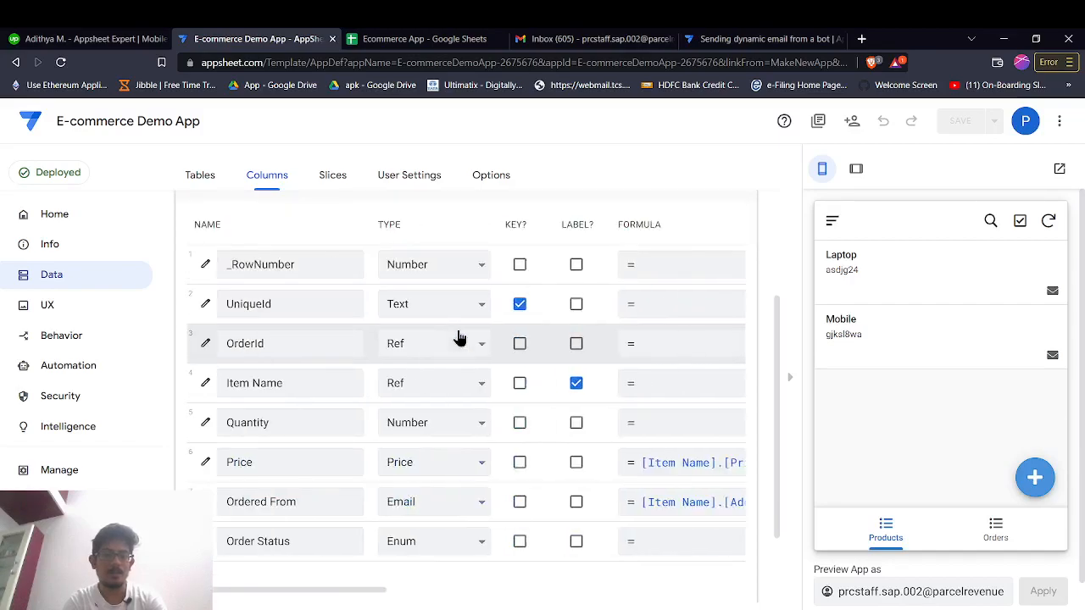
Compare the OrderId and Item Name reference columns of Orders_Details with the Orders and Products sheets in the Ecommerce App spreadsheet.
left_click(398, 38)
left_click(193, 597)
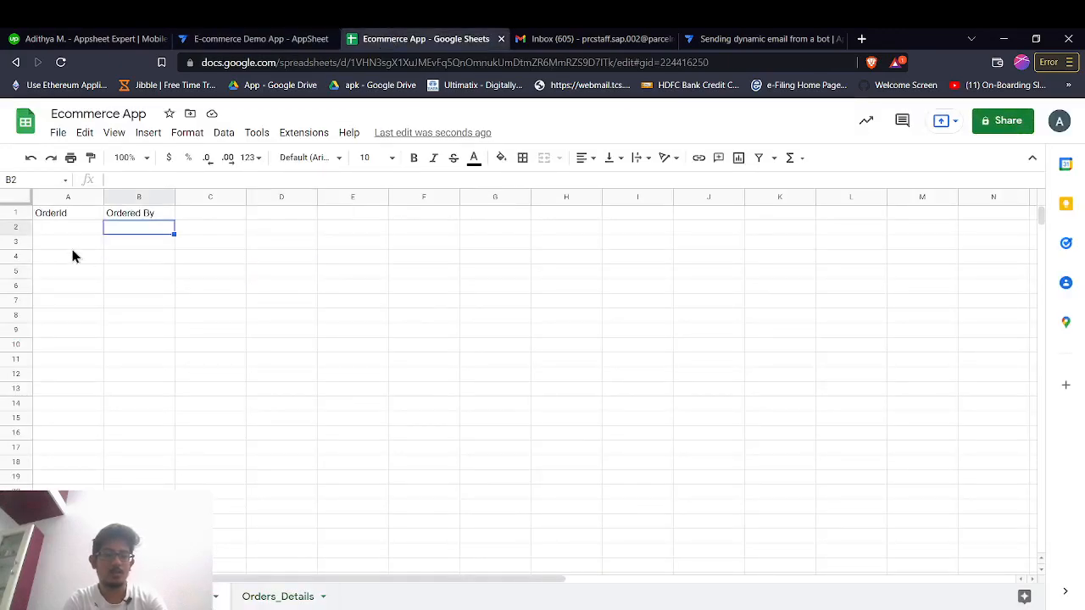
left_click(257, 39)
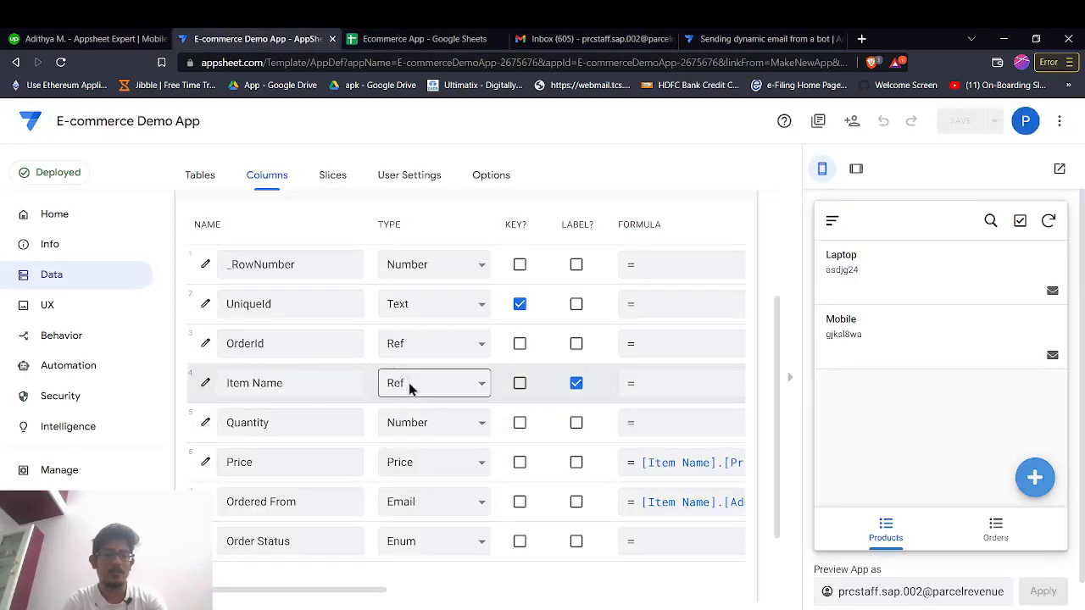
left_click(398, 38)
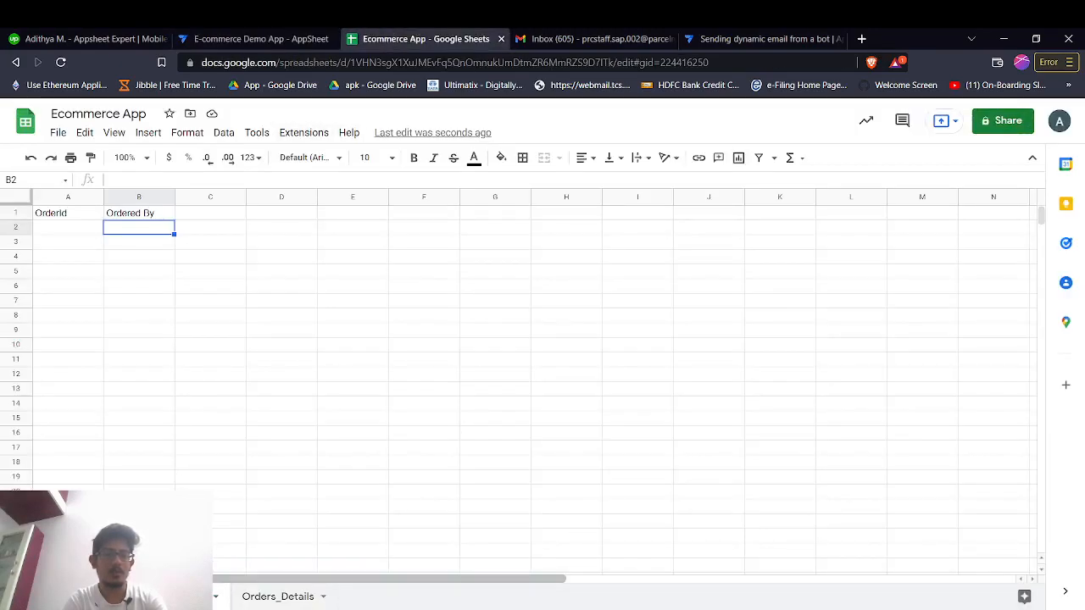
left_click(120, 597)
left_click(147, 216)
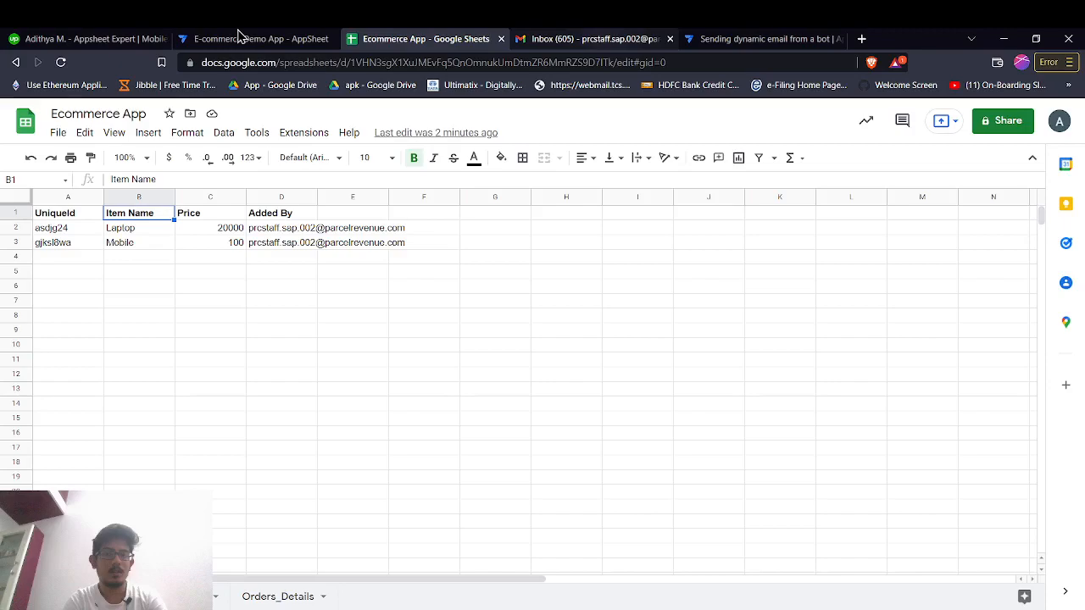
Switch back to AppSheet and review the Orders_Details Price formula against the item data in the Products sheet.
left_click(238, 38)
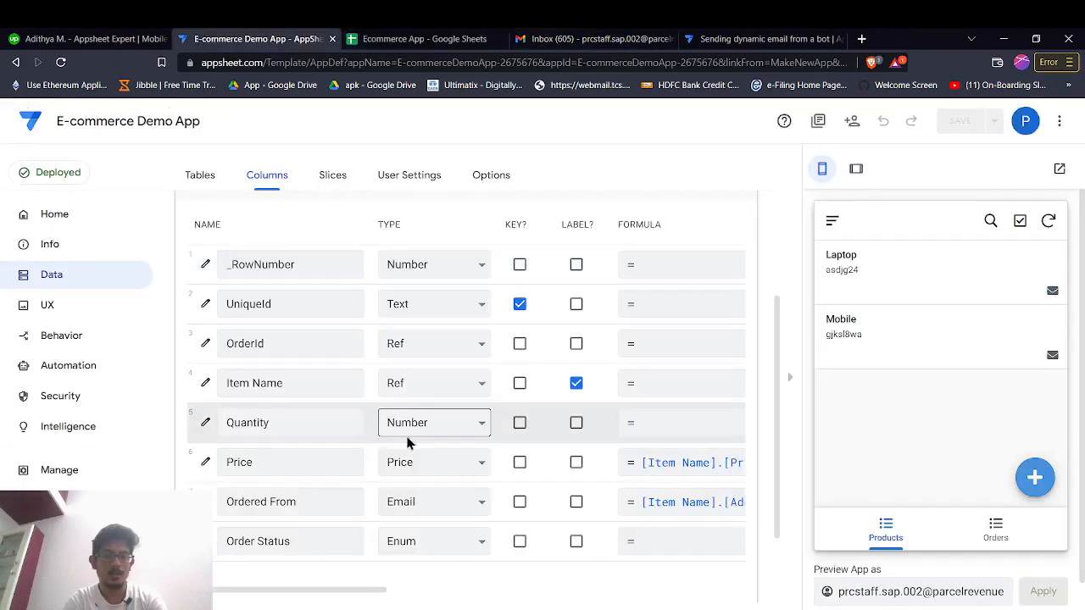
left_click(674, 473)
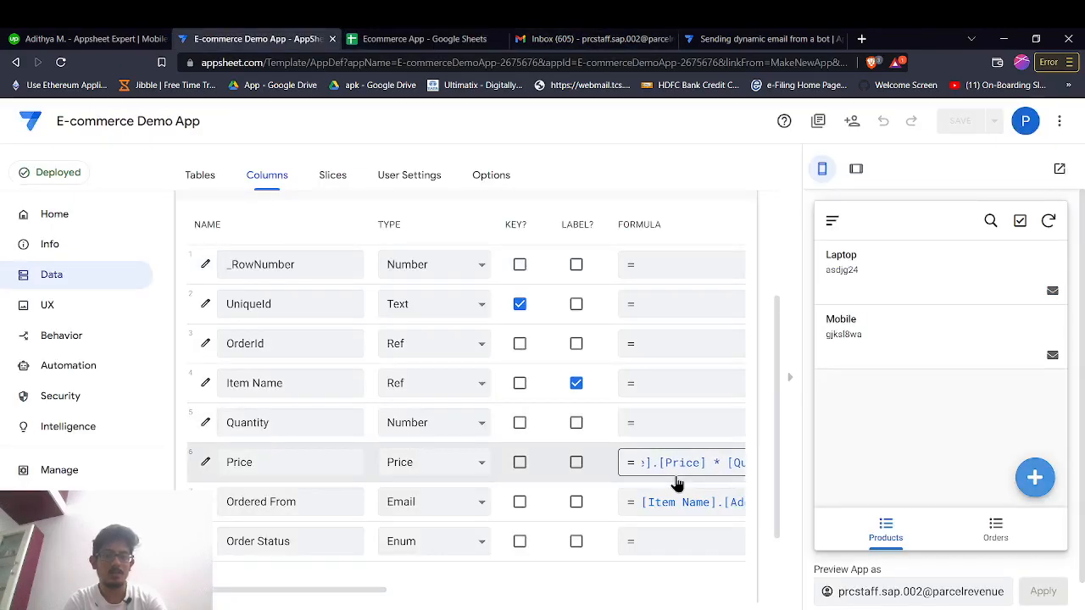
left_click(691, 475)
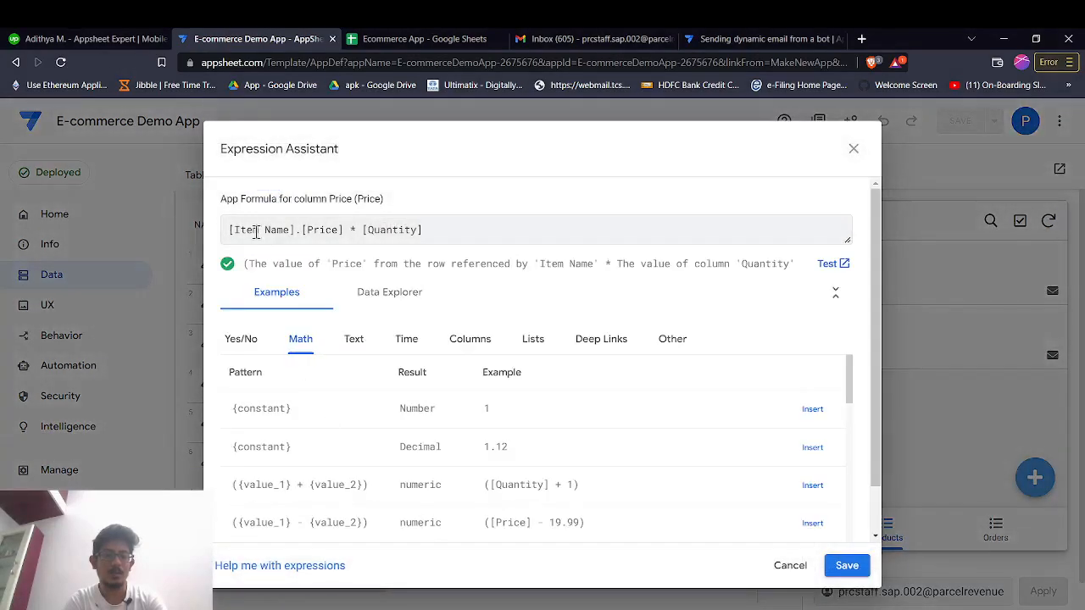
left_click_drag(296, 230, 232, 232)
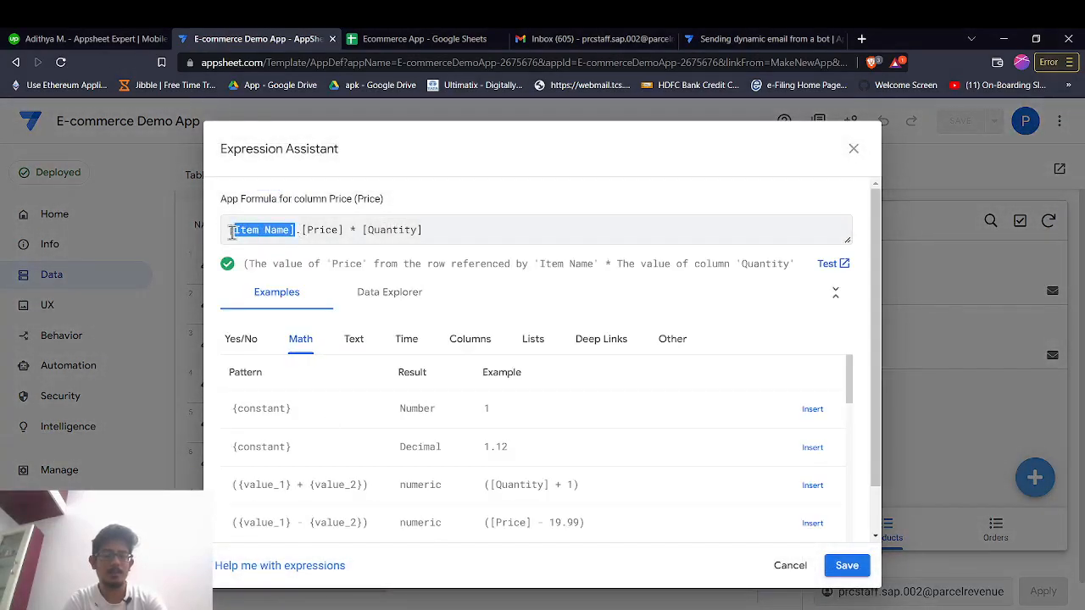
left_click(421, 38)
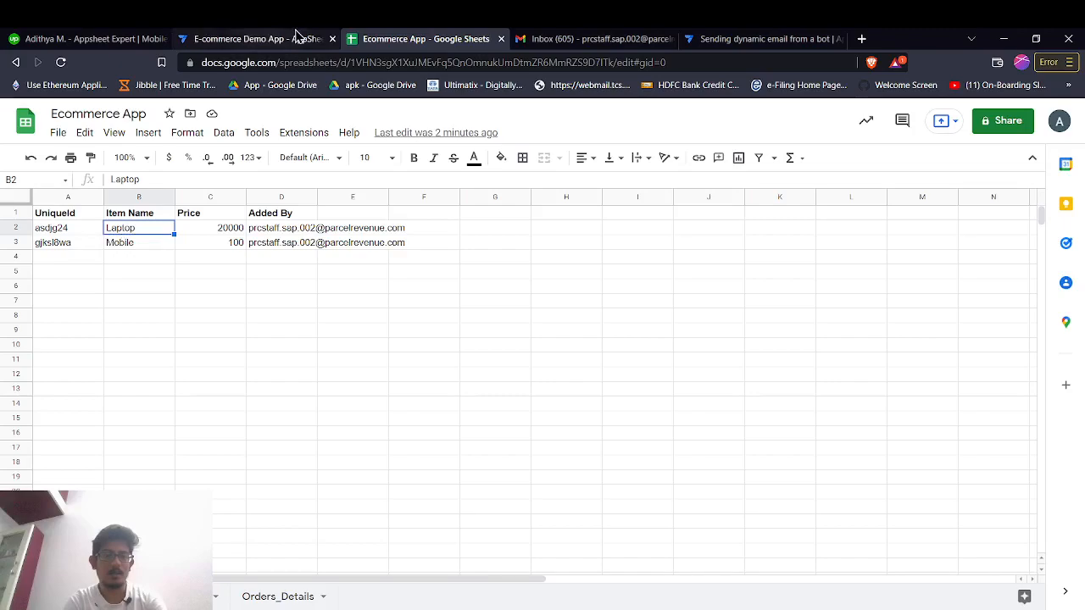
left_click(260, 38)
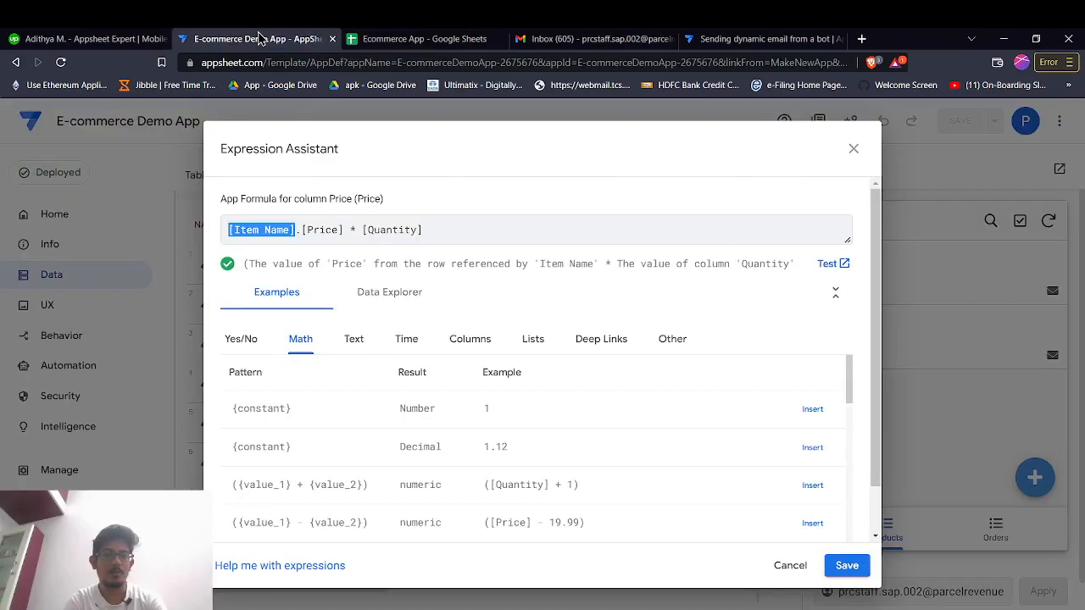
left_click(853, 149)
scroll(598, 503, "left", 1)
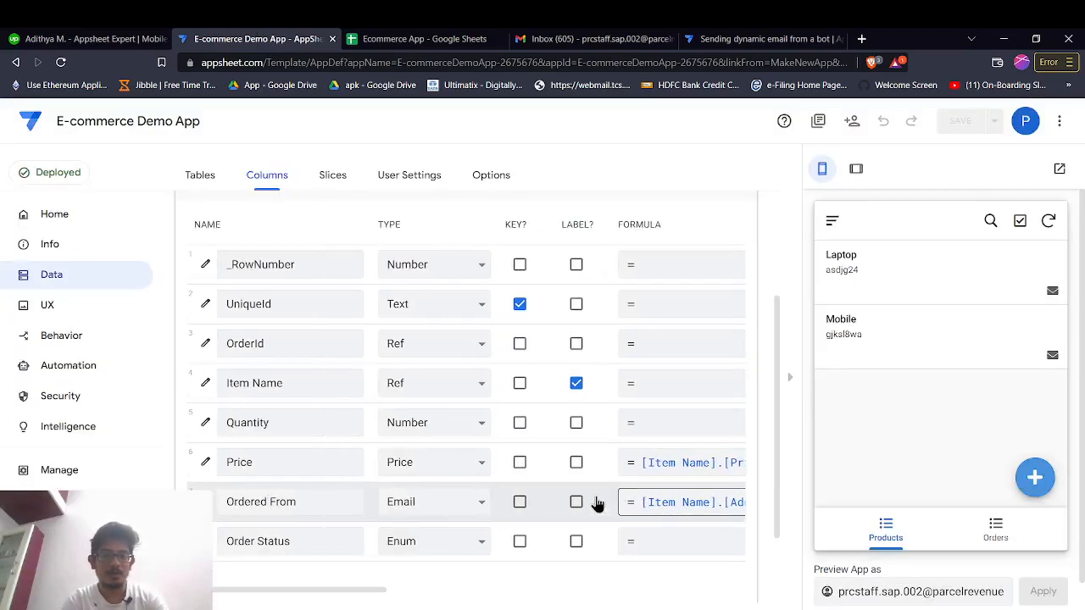
Open the Ordered From formula of Orders_Details and compare it with the Item Name and Added By columns of the Products sheet.
scroll(597, 503, "down", 1)
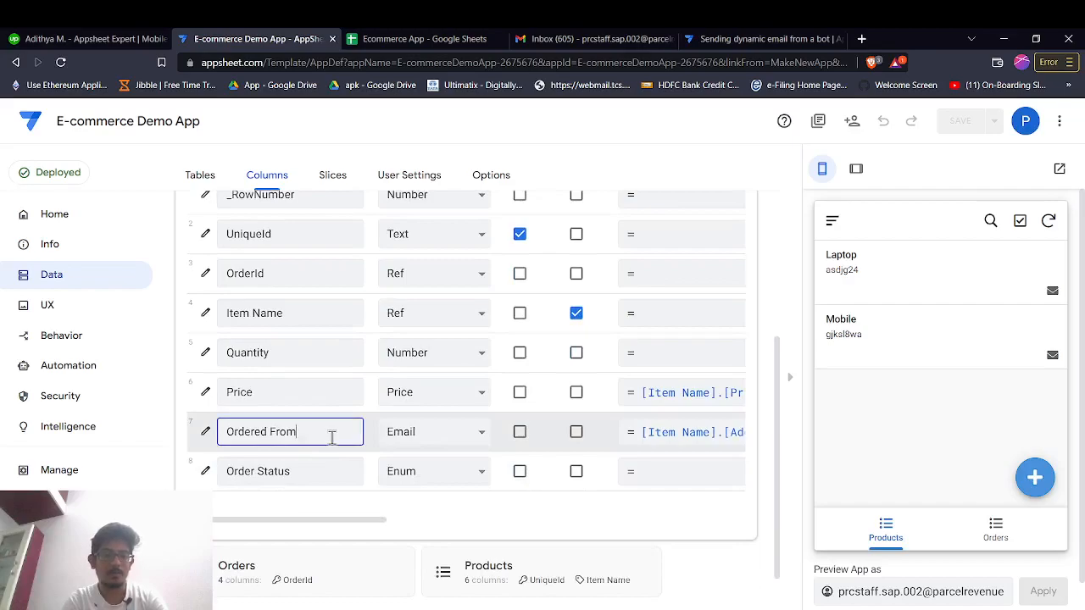
left_click_drag(332, 436, 219, 440)
left_click(727, 433)
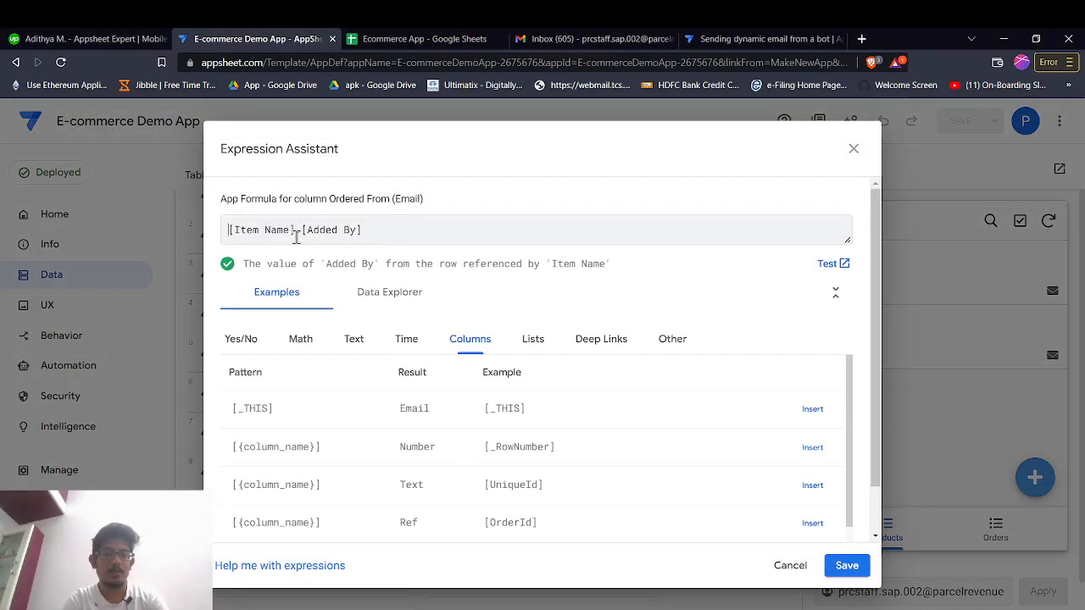
left_click(402, 42)
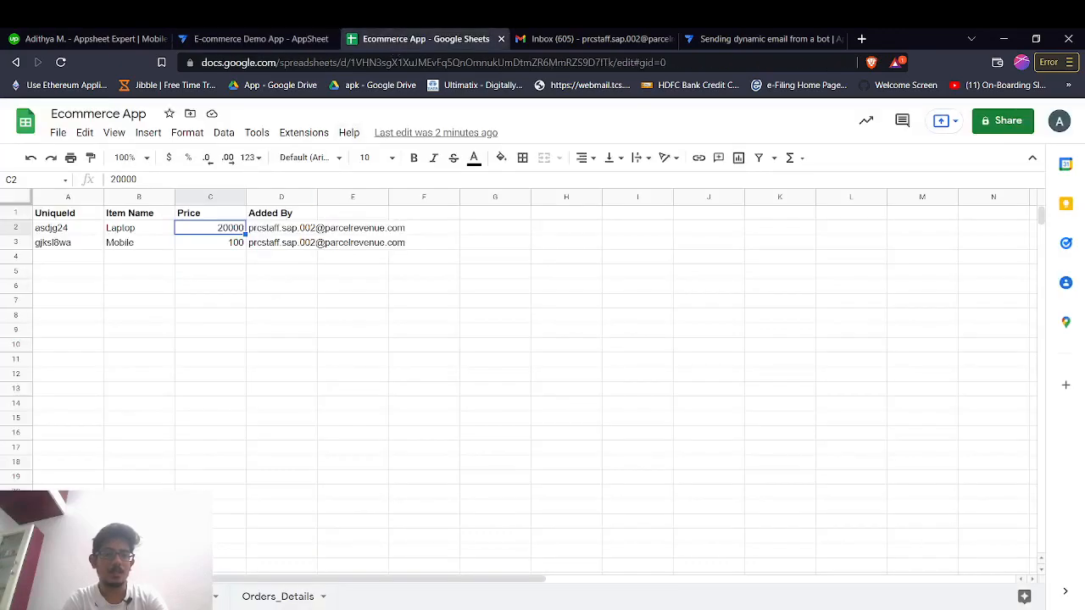
left_click(127, 217)
left_click(132, 230)
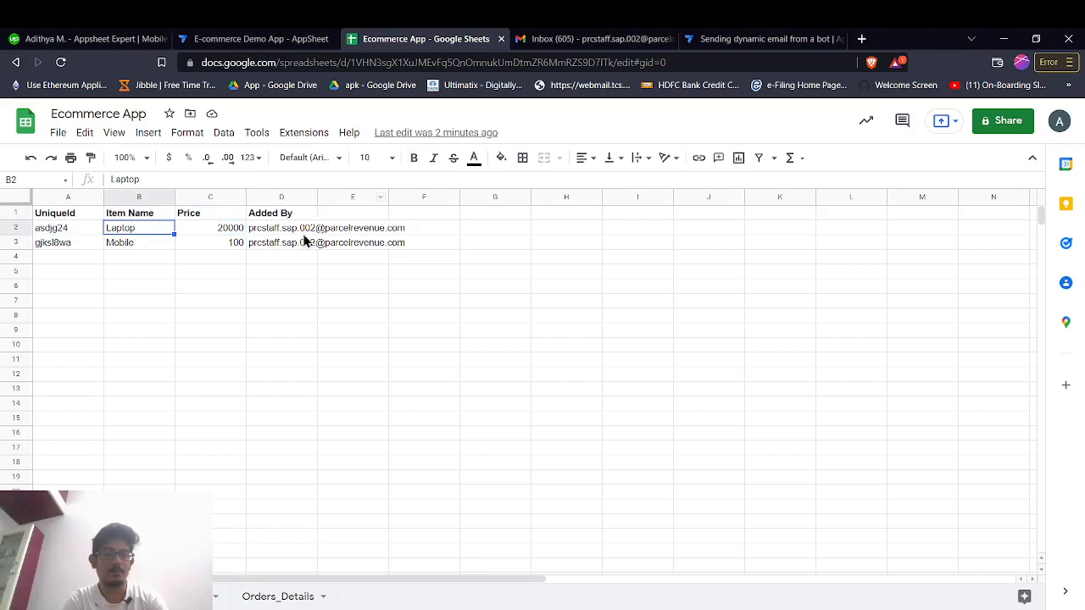
left_click(286, 217)
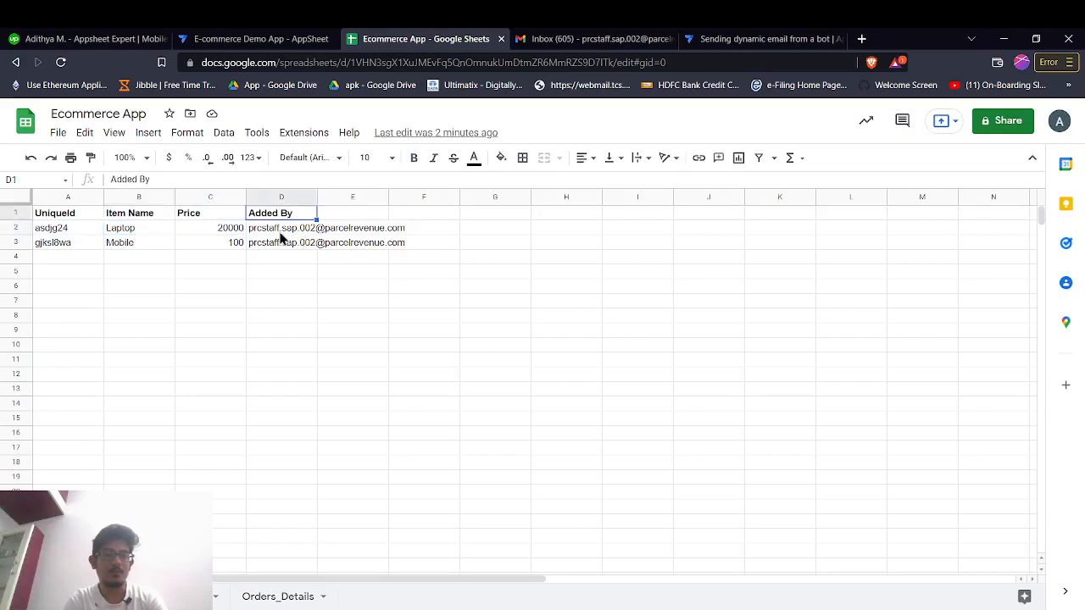
left_click(275, 230)
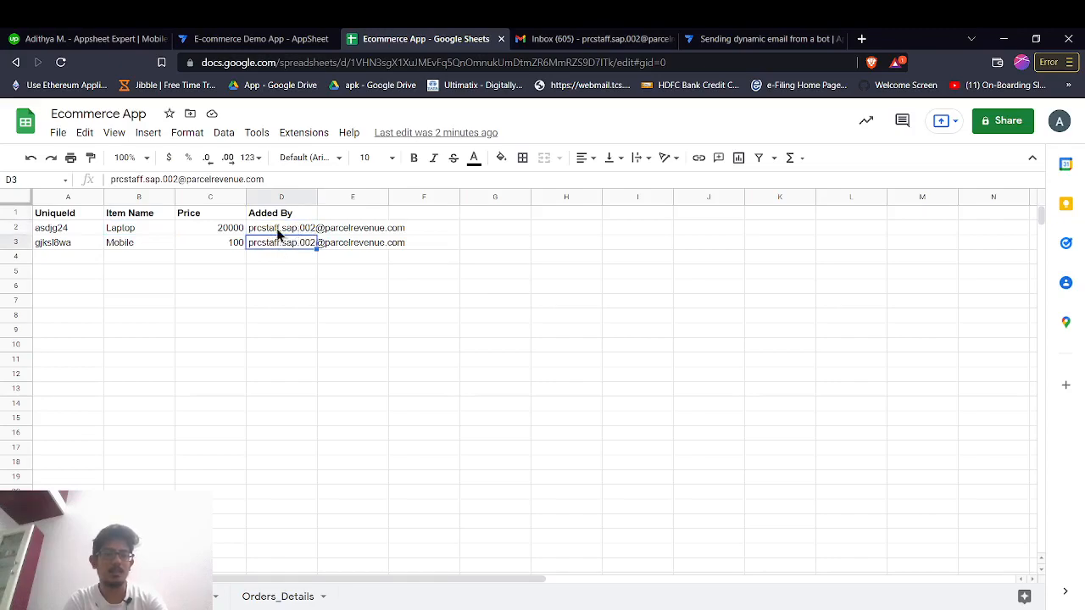
Check the domain of the Laptop's Added By email alongside the dynamic email help article, and close the Ordered From formula in AppSheet.
double_click(277, 228)
left_click_drag(405, 227, 324, 227)
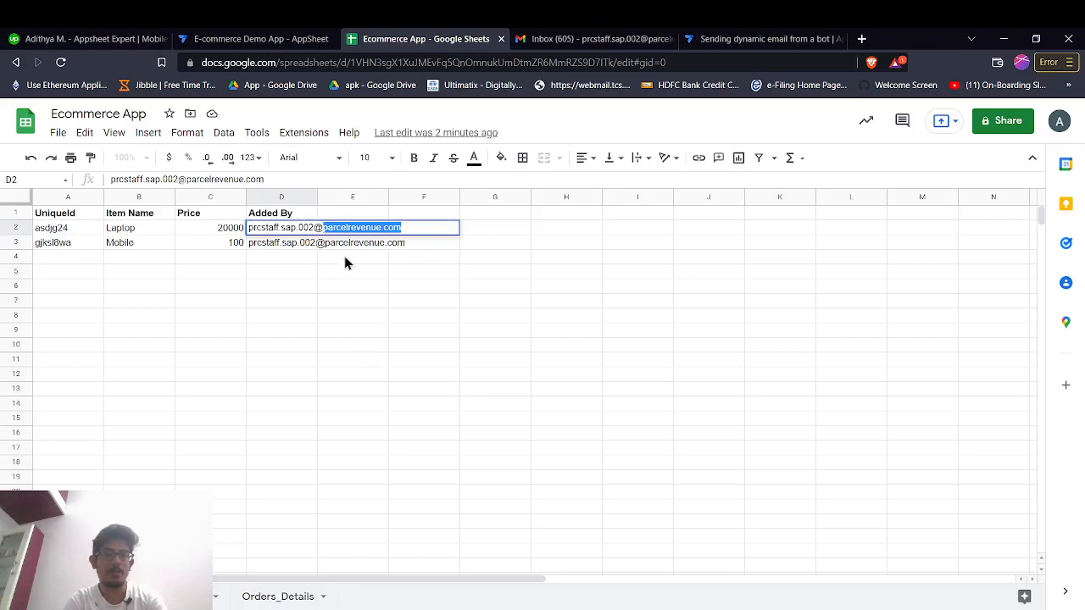
key("Escape")
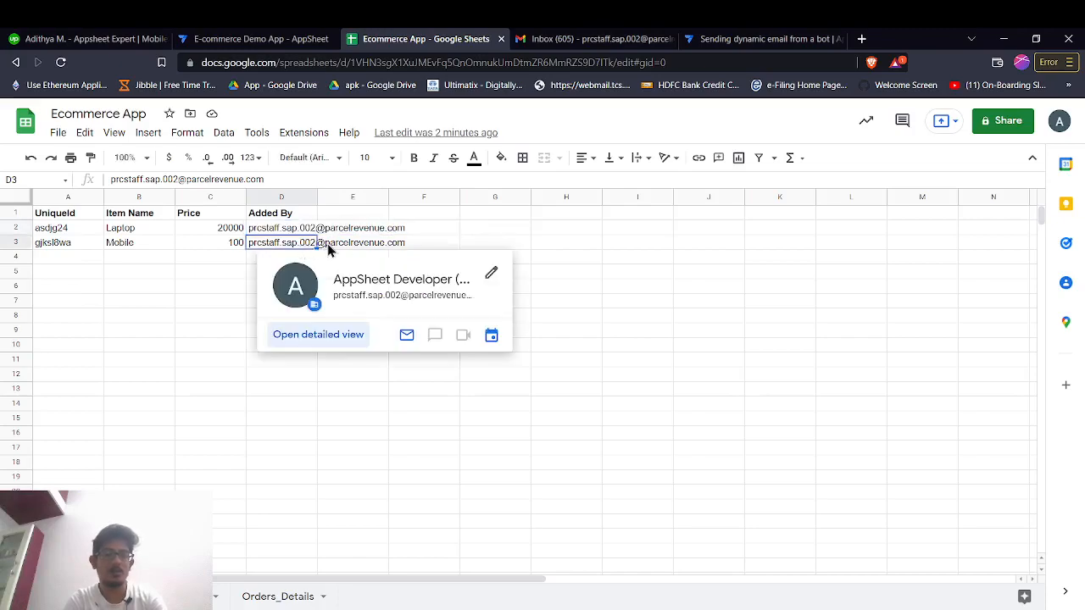
double_click(329, 227)
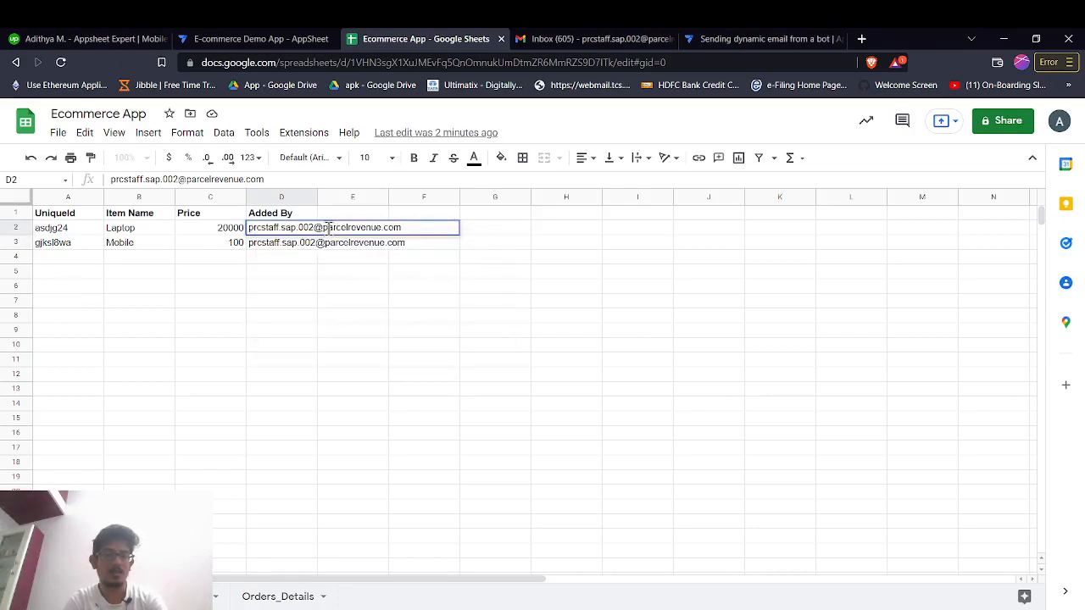
left_click(706, 37)
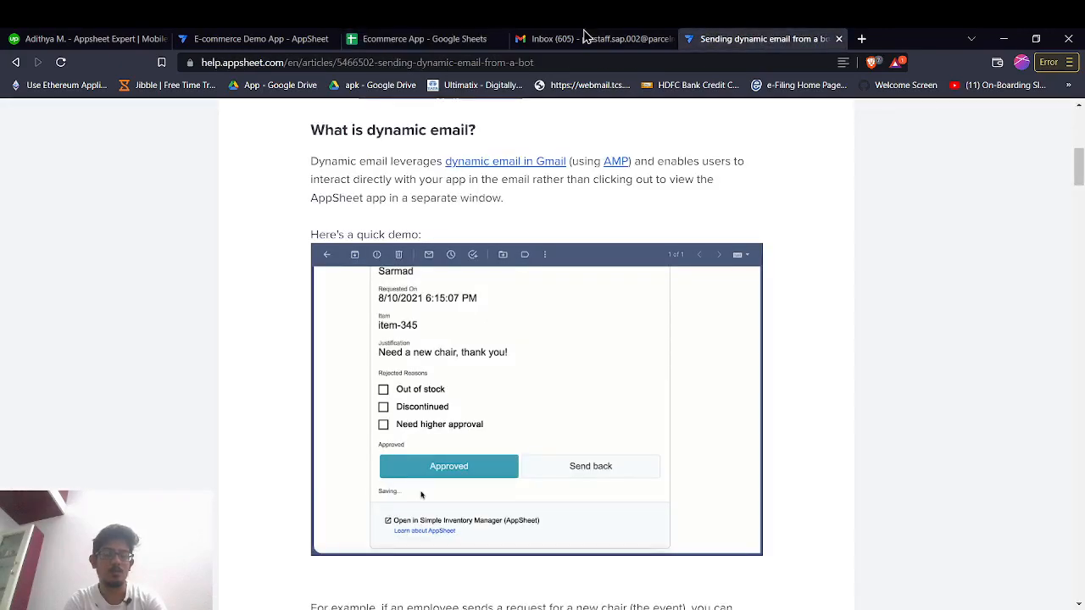
left_click(424, 38)
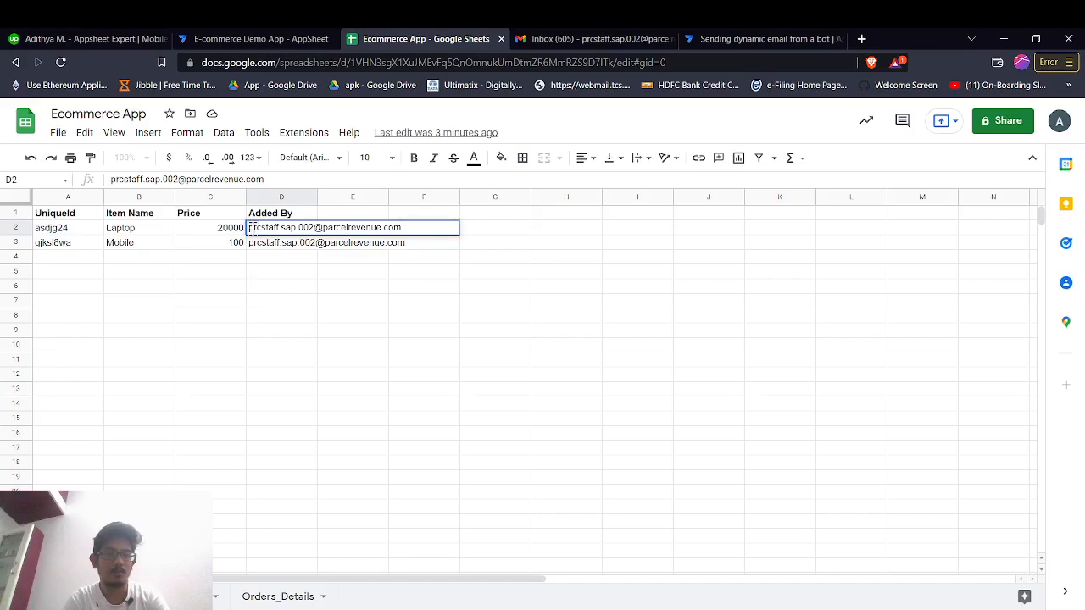
key("ctrl+a")
key("Escape")
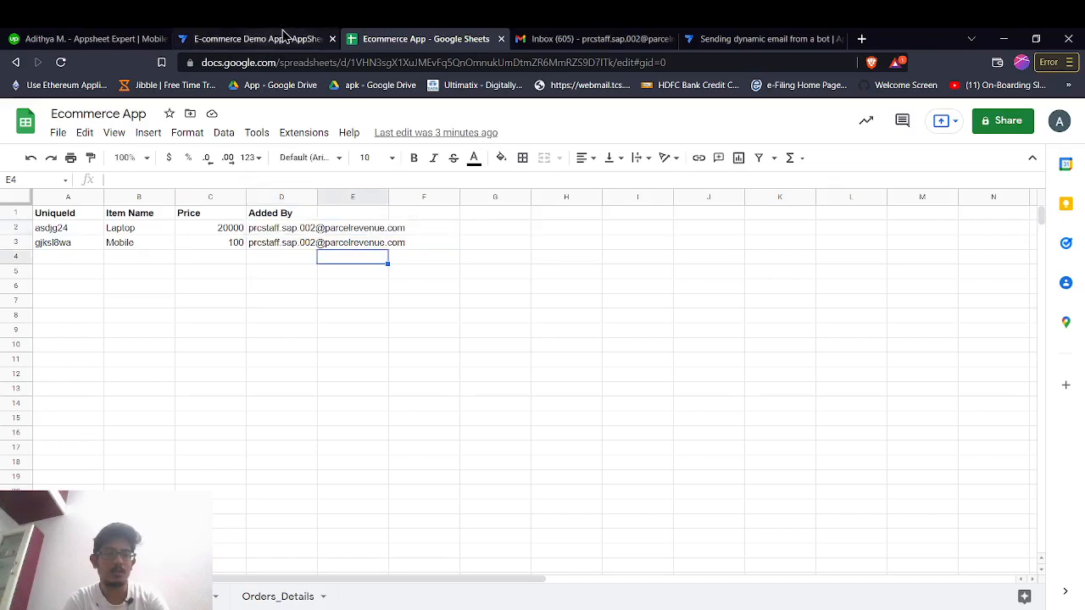
left_click(279, 38)
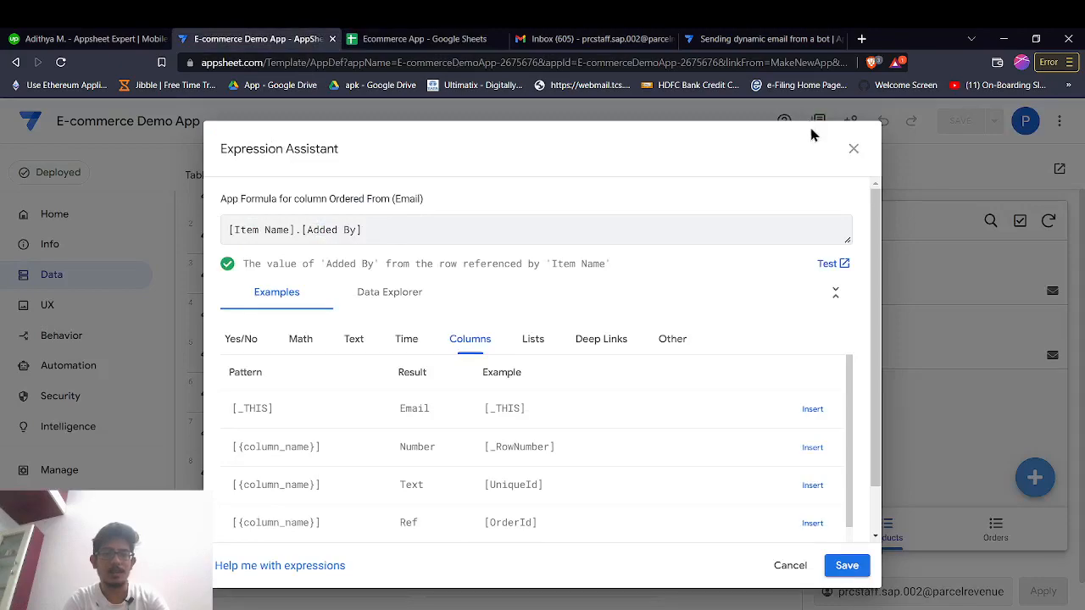
left_click(853, 155)
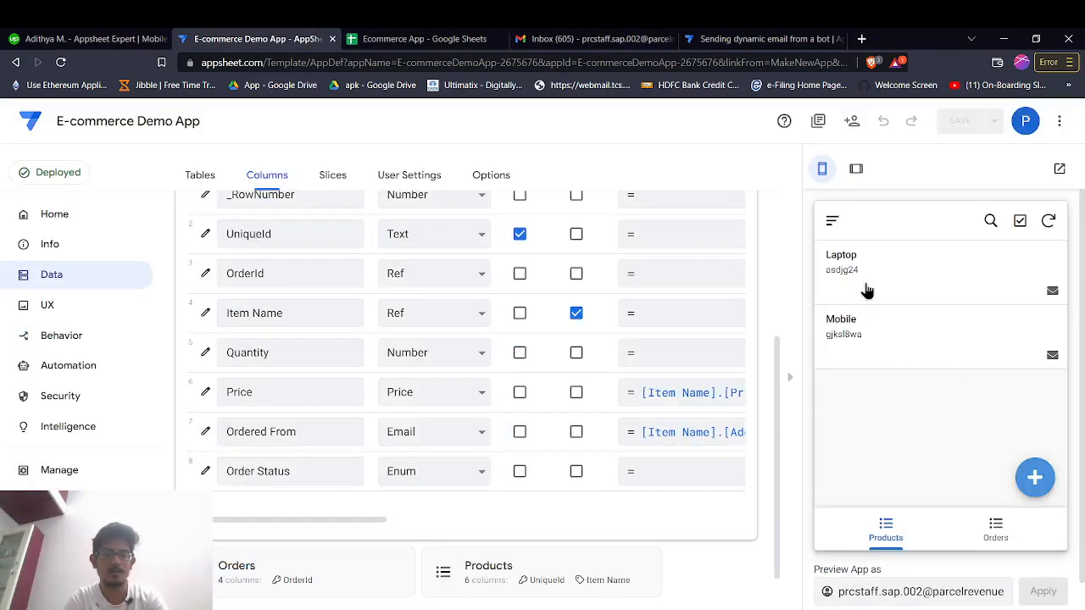
Show the Orders view in the app preview and open the Orders_Email_View settings among the UX views, with system views hidden.
left_click(1020, 546)
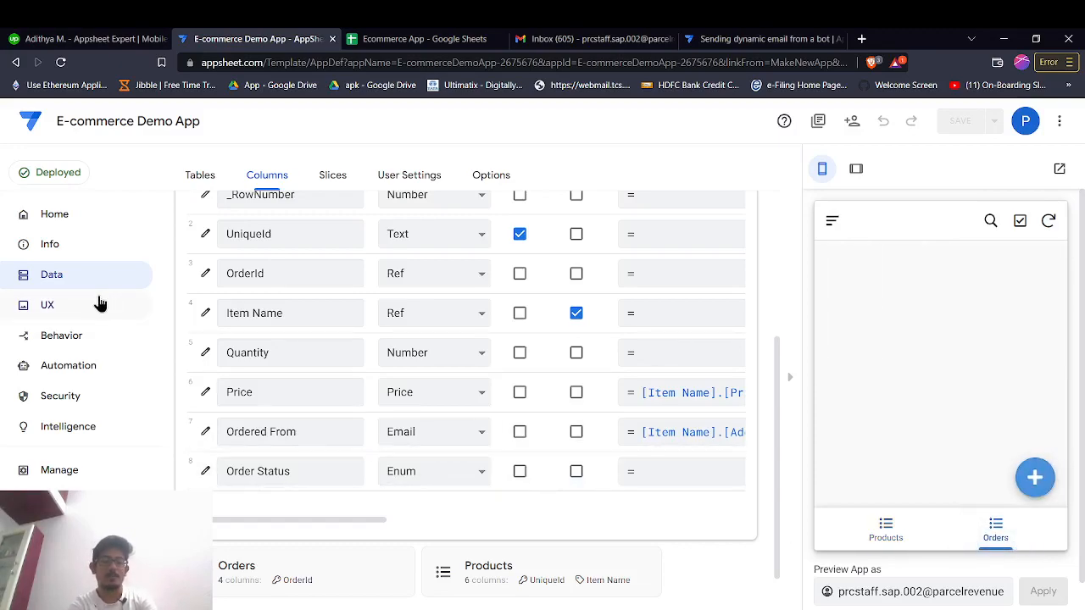
left_click(99, 303)
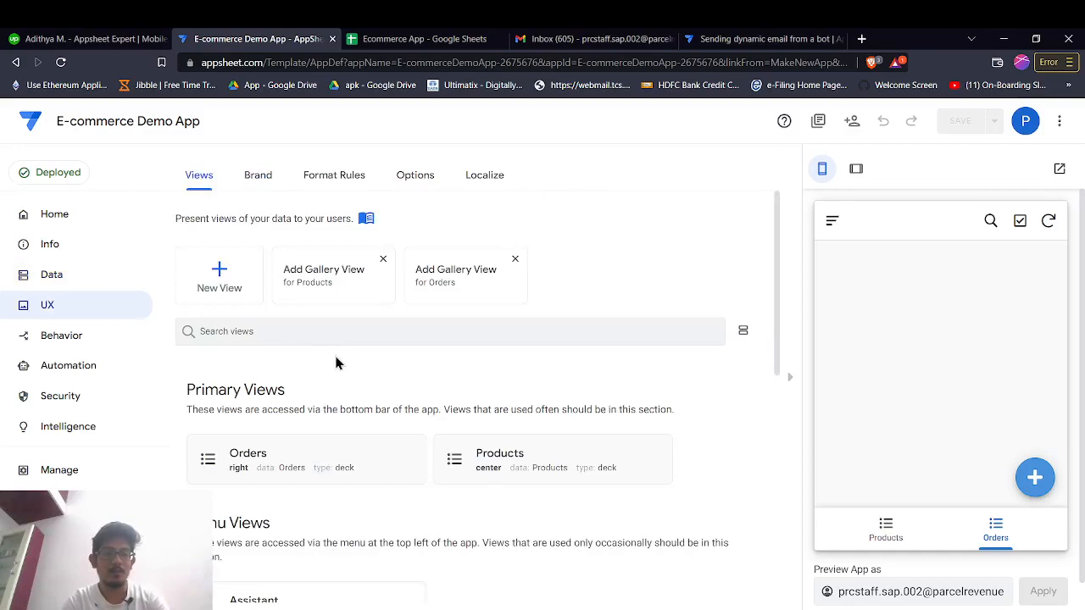
scroll(336, 363, "down", 2)
scroll(336, 363, "down", 5)
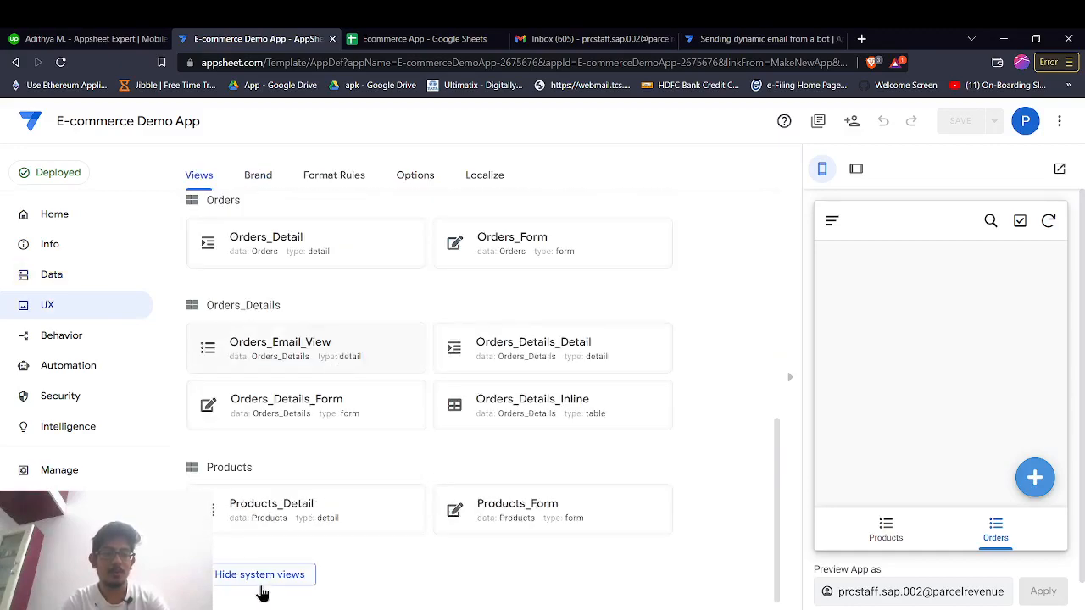
left_click(261, 575)
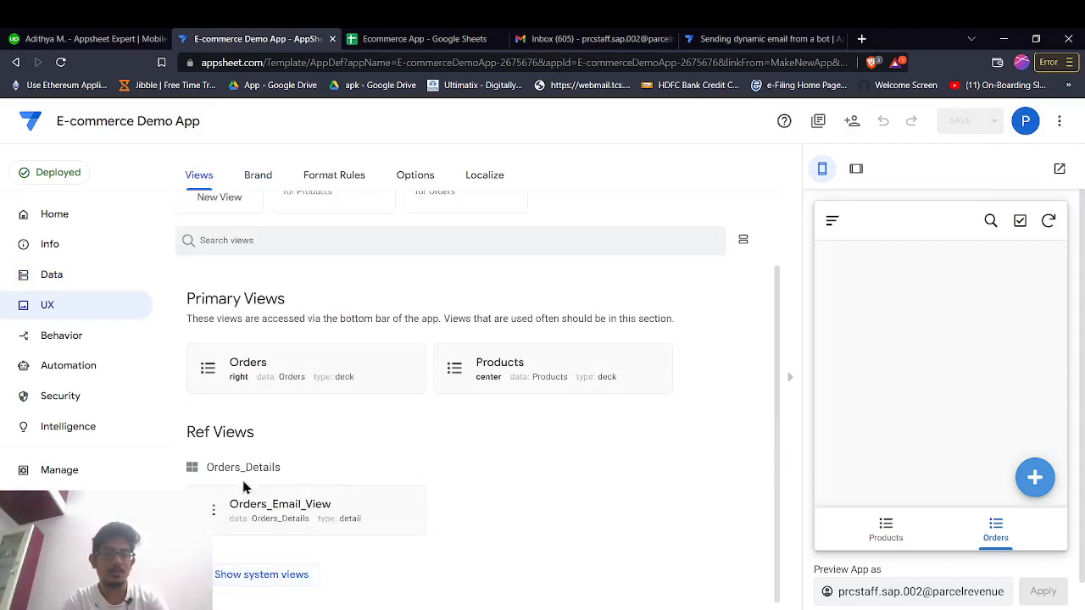
left_click(242, 515)
left_click_drag(467, 273, 337, 282)
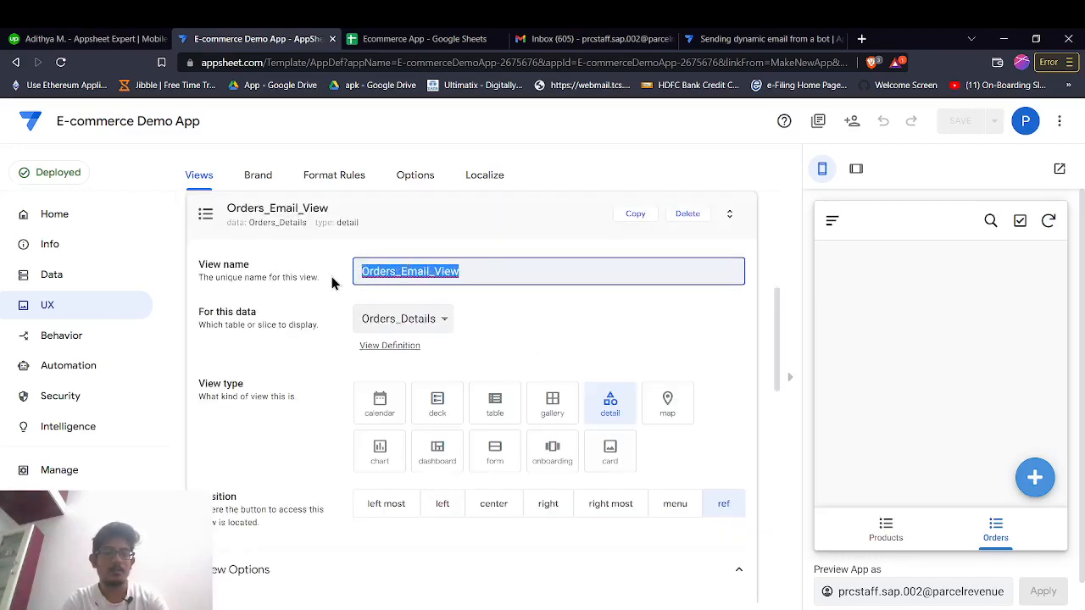
Look up the view types supported in dynamic email in the AppSheet help article.
left_click(725, 38)
scroll(611, 214, "down", 5)
scroll(608, 216, "down", 20)
scroll(609, 208, "down", 7)
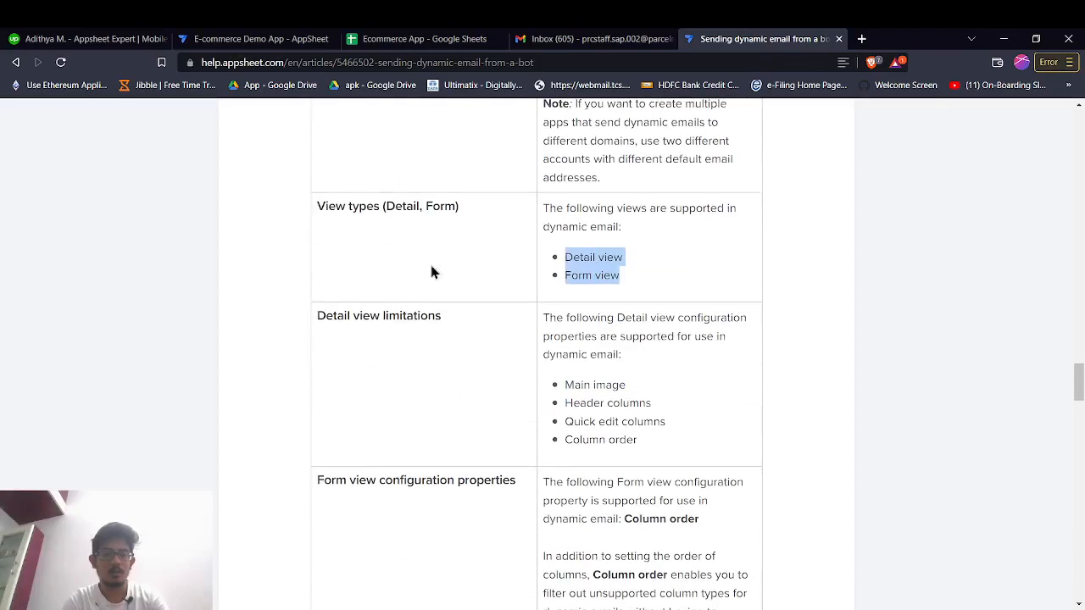
triple_click(574, 257)
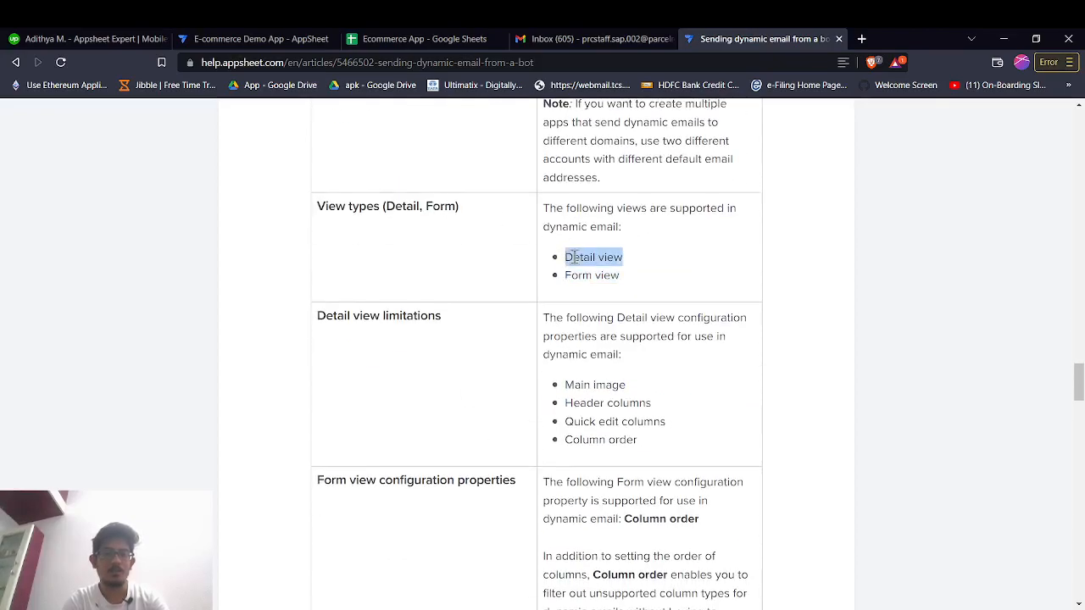
left_click(566, 38)
Review the data source, type and position of Orders_Email_View in AppSheet, and check the Orders_Details sheet in the Ecommerce App spreadsheet.
left_click(222, 38)
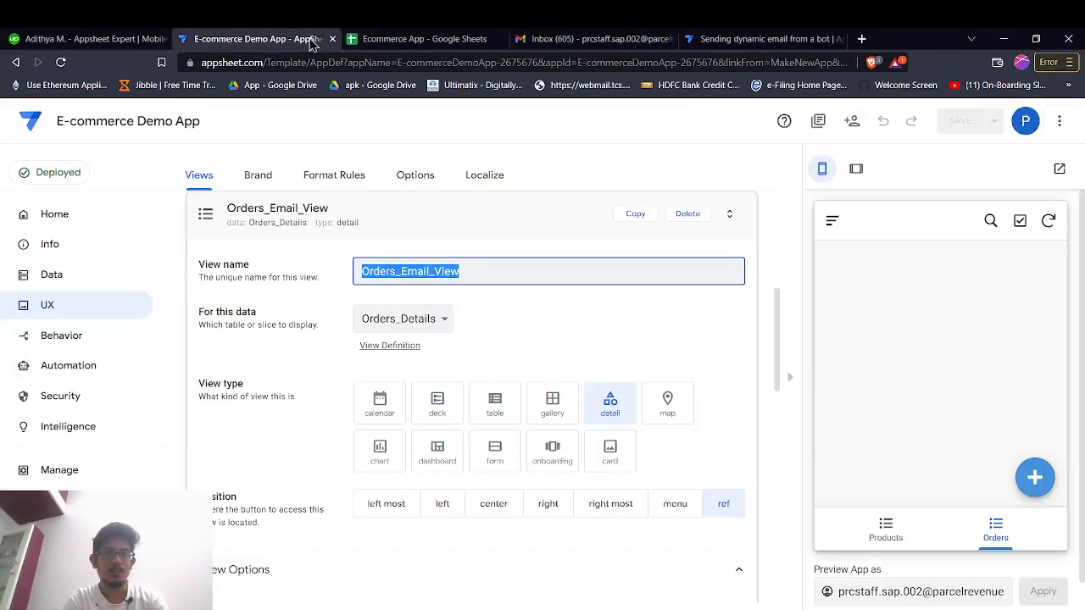
scroll(458, 414, "down", 2)
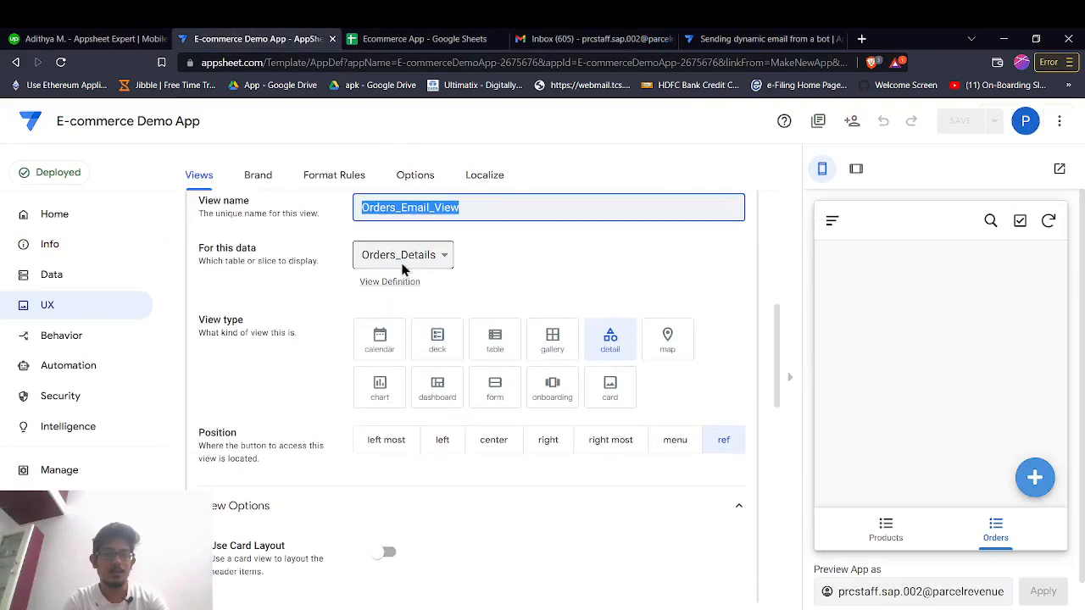
left_click(450, 38)
left_click(295, 599)
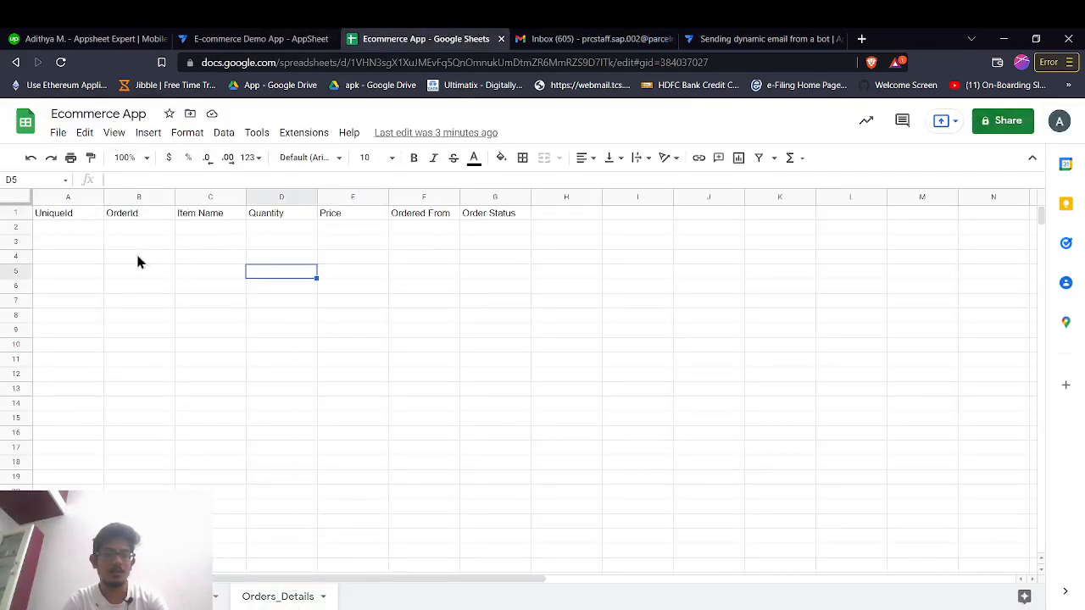
Switch to AppSheet and review the view options of Orders_Email_View, including its quick edit columns.
left_click(302, 36)
scroll(371, 373, "down", 4)
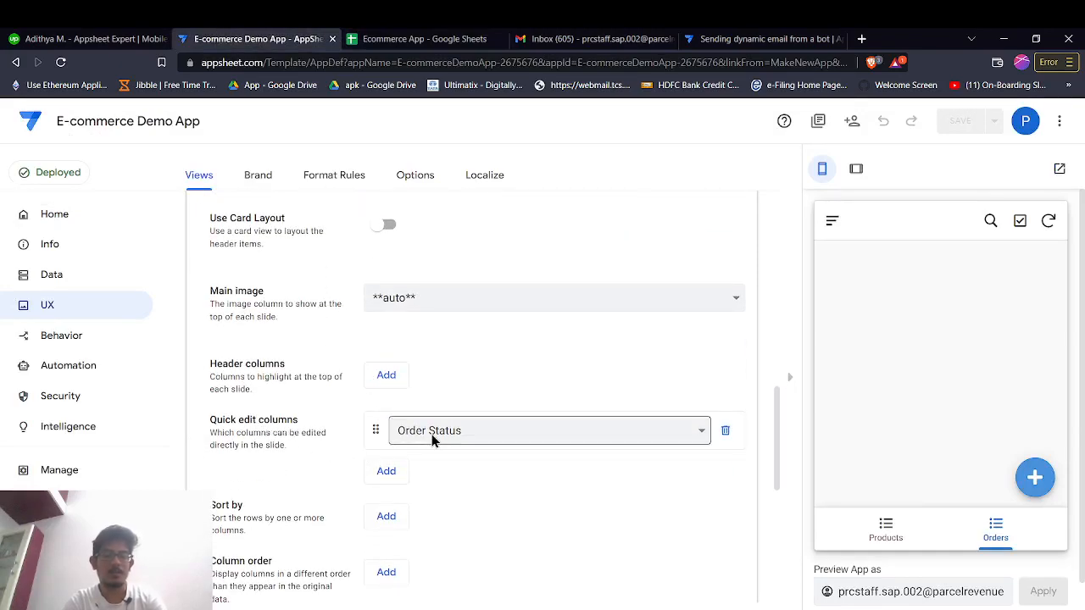
scroll(431, 434, "up", 4)
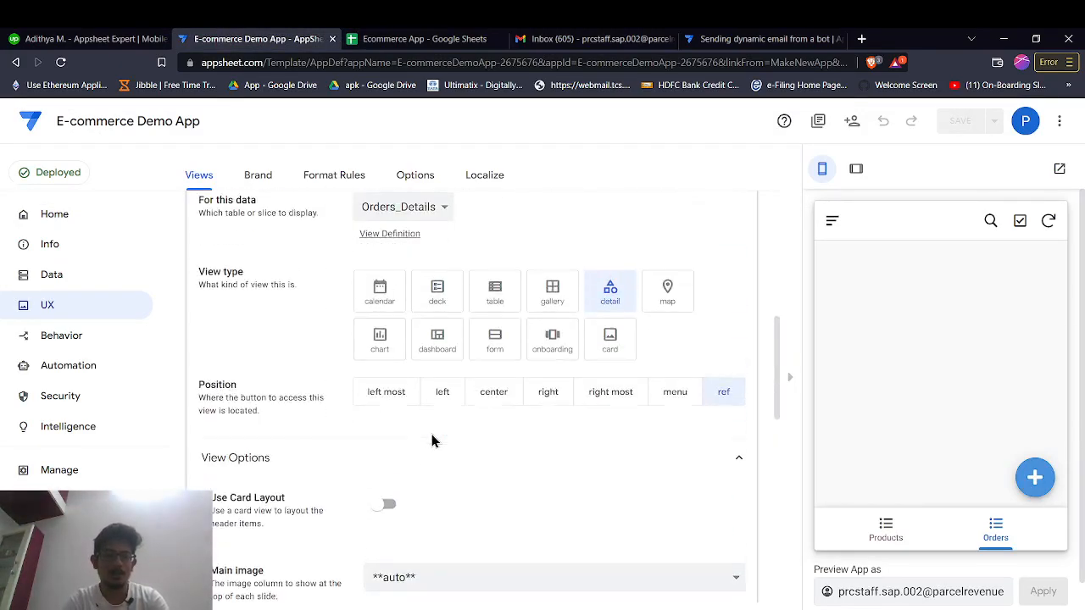
scroll(431, 441, "up", 4)
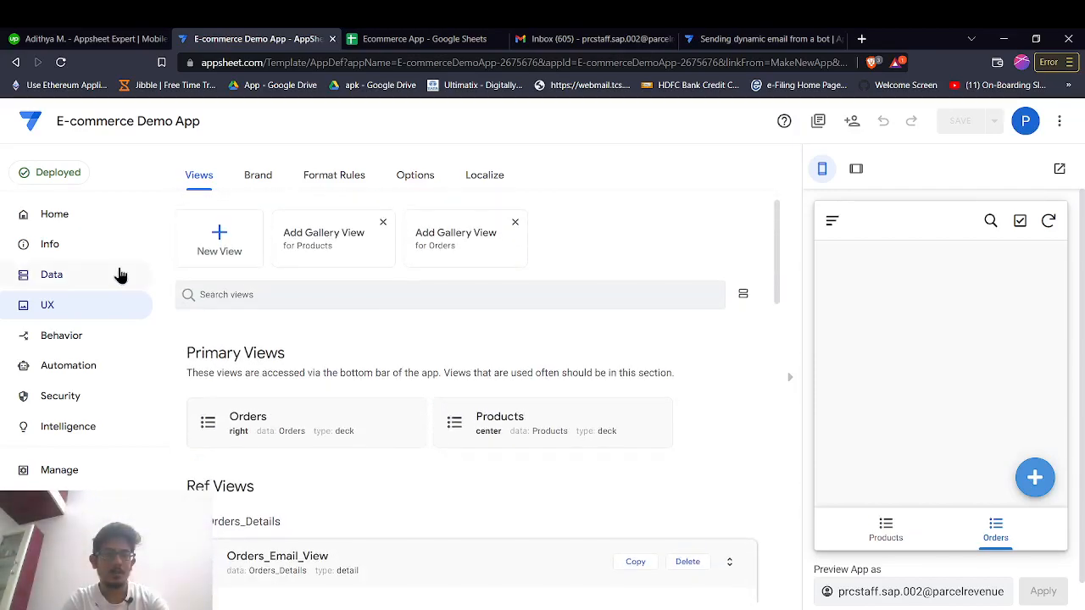
Examine the Order Status column definition in the Orders_Details table, including its Enum values, and close it.
left_click(119, 276)
left_click(283, 180)
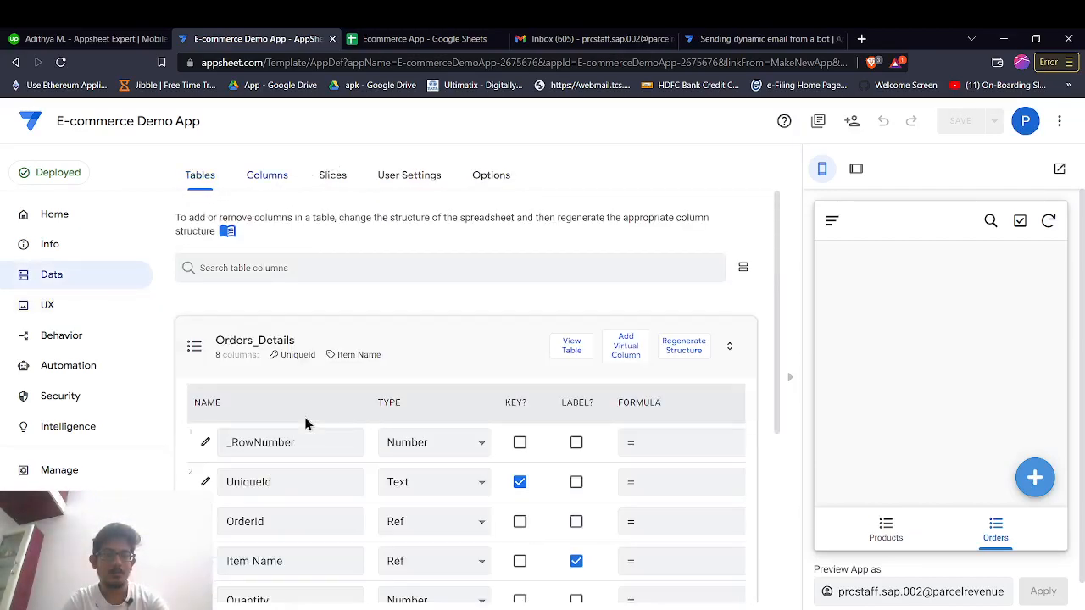
scroll(306, 424, "down", 3)
scroll(306, 424, "up", 3)
scroll(306, 424, "down", 3)
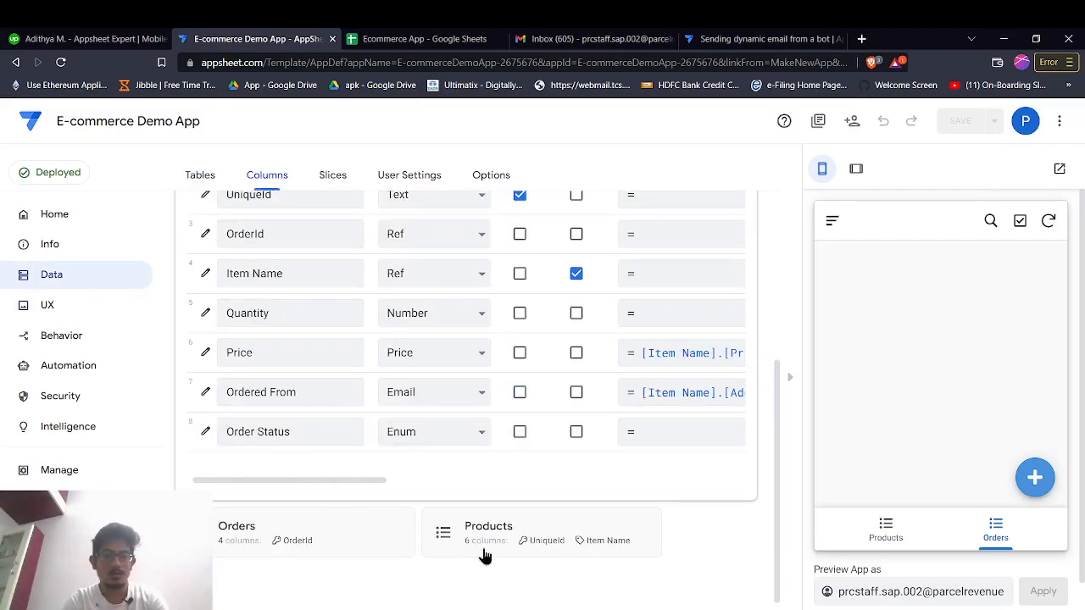
left_click(204, 432)
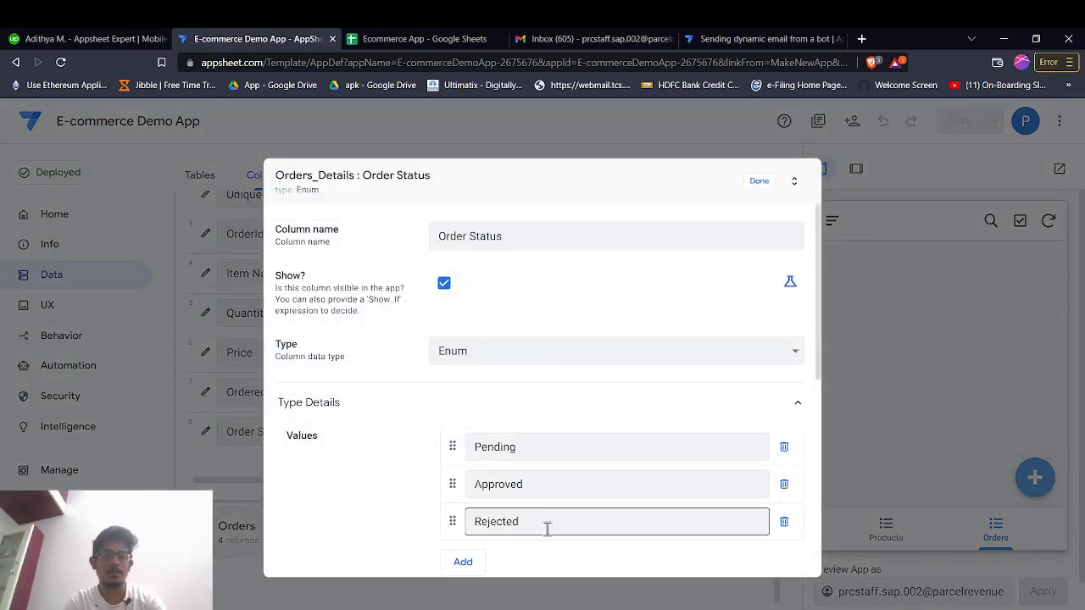
left_click(754, 192)
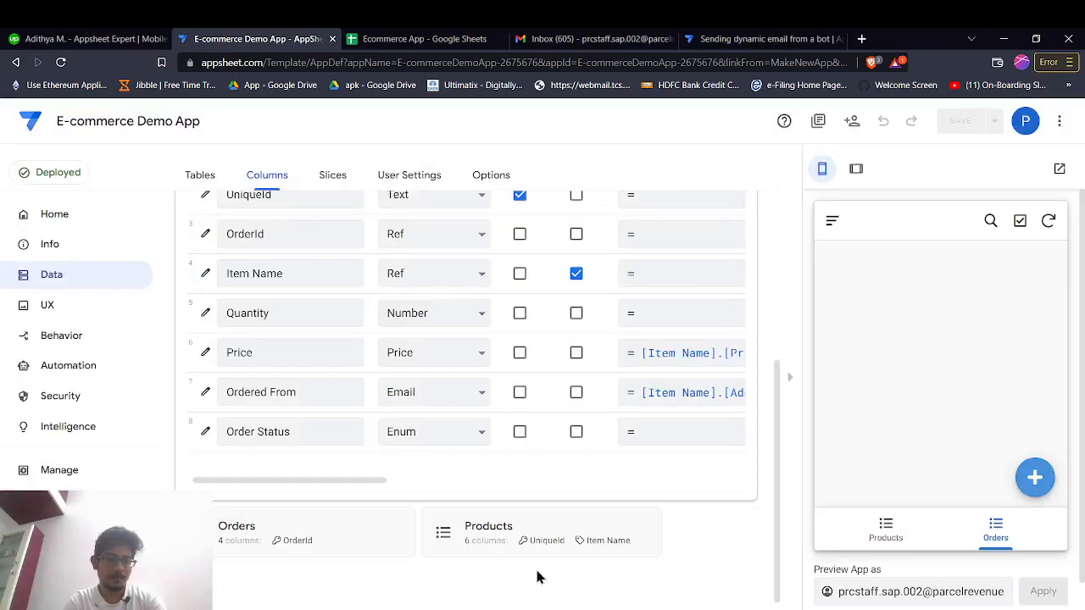
Check the initial value of the Order Status column and the Order Status header in the Ecommerce App spreadsheet.
scroll(576, 489, "right", 5)
scroll(577, 489, "right", 3)
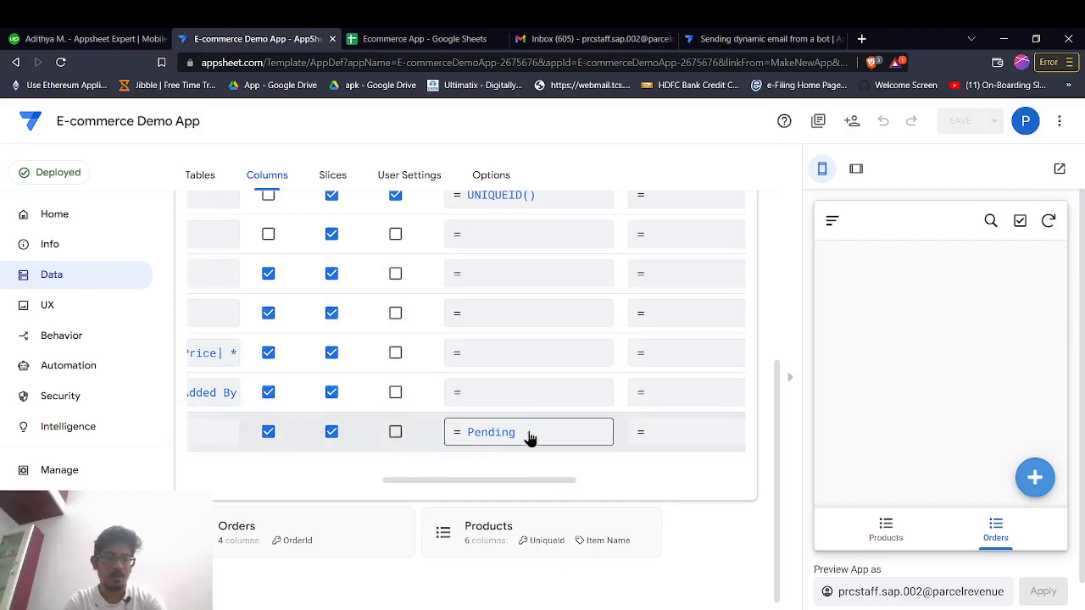
scroll(480, 440, "left", 8)
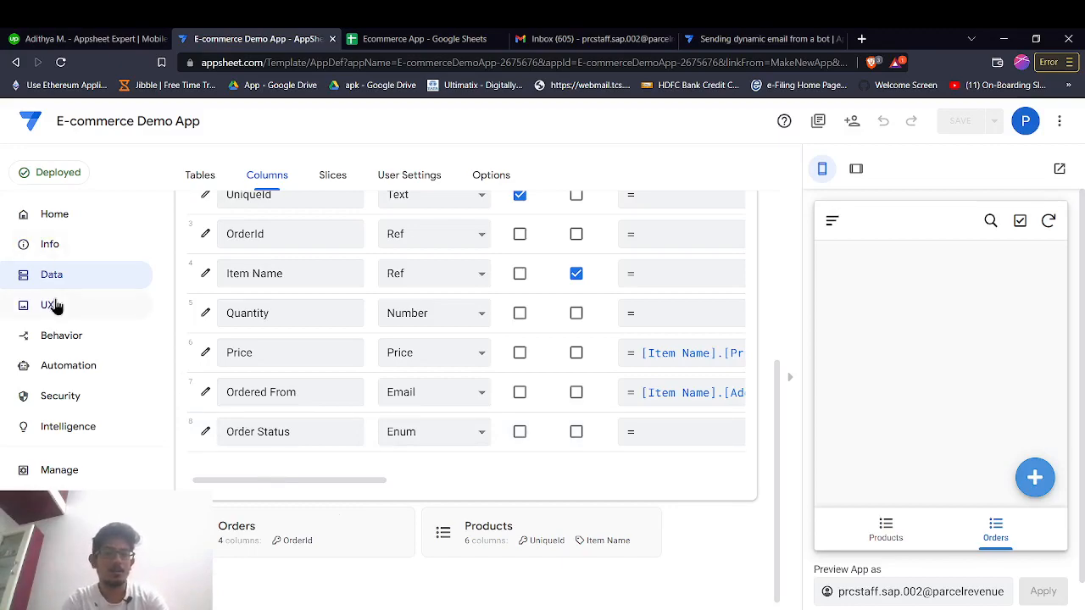
left_click(436, 37)
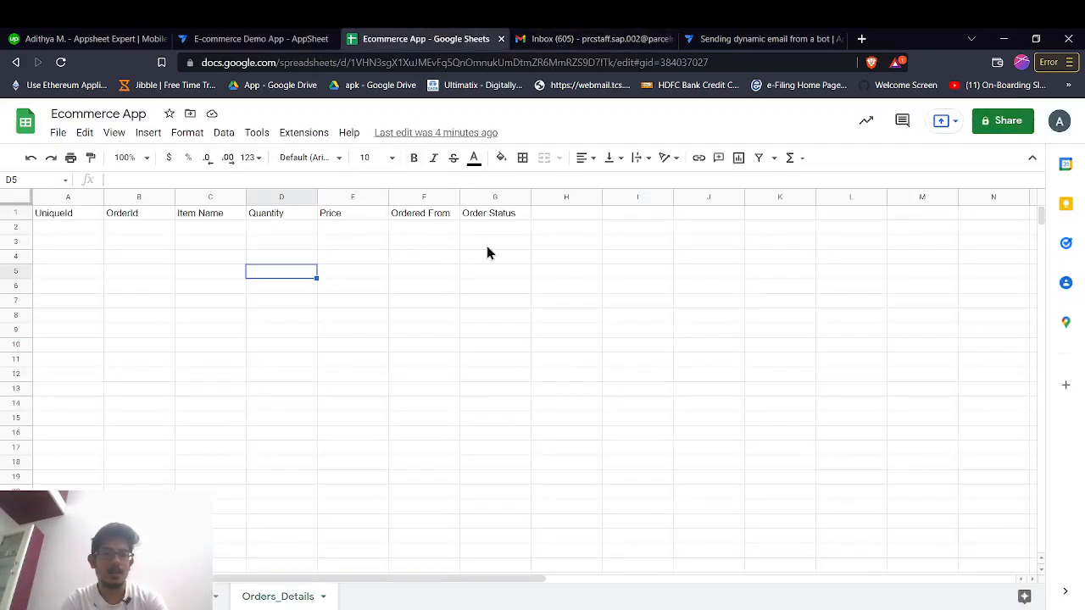
Return to AppSheet and reopen Orders_Email_View among the UX views to review its name, view type and quick edit columns.
left_click(274, 39)
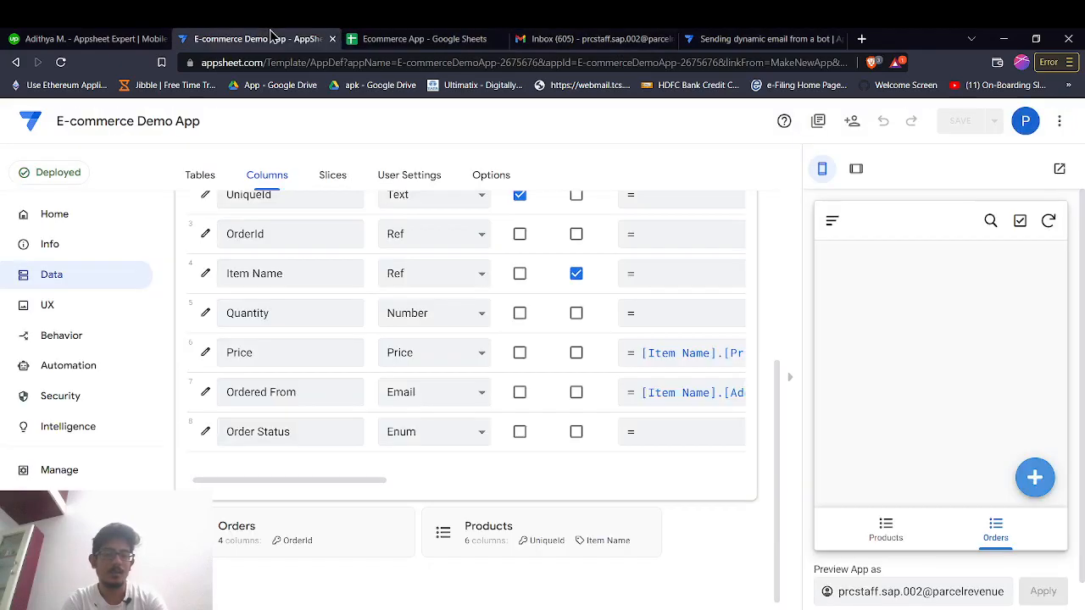
left_click(116, 318)
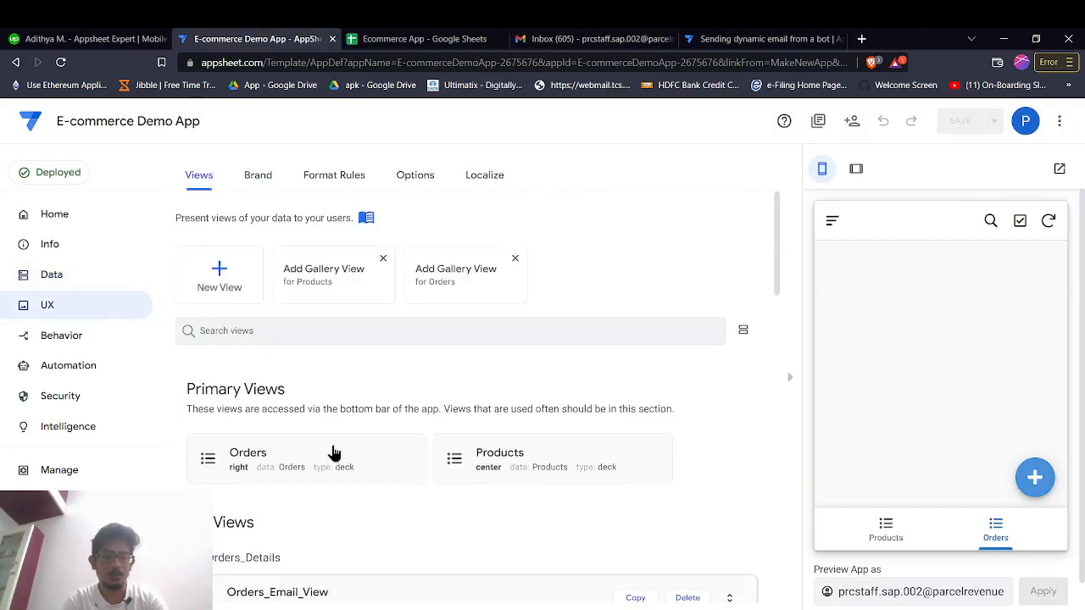
left_click(332, 380)
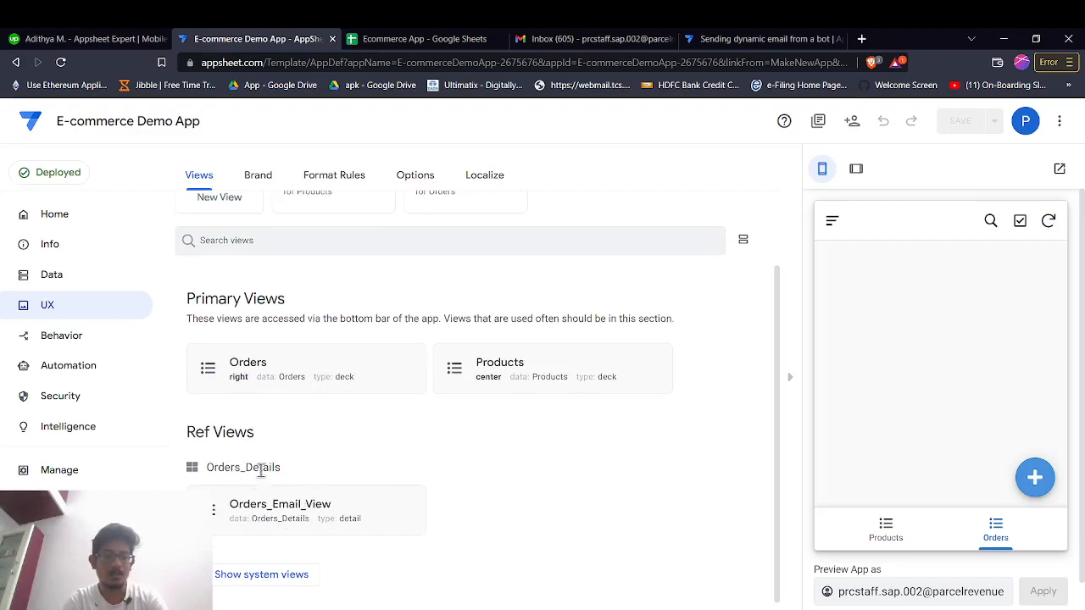
left_click(277, 515)
left_click(462, 271)
left_click_drag(357, 275, 463, 281)
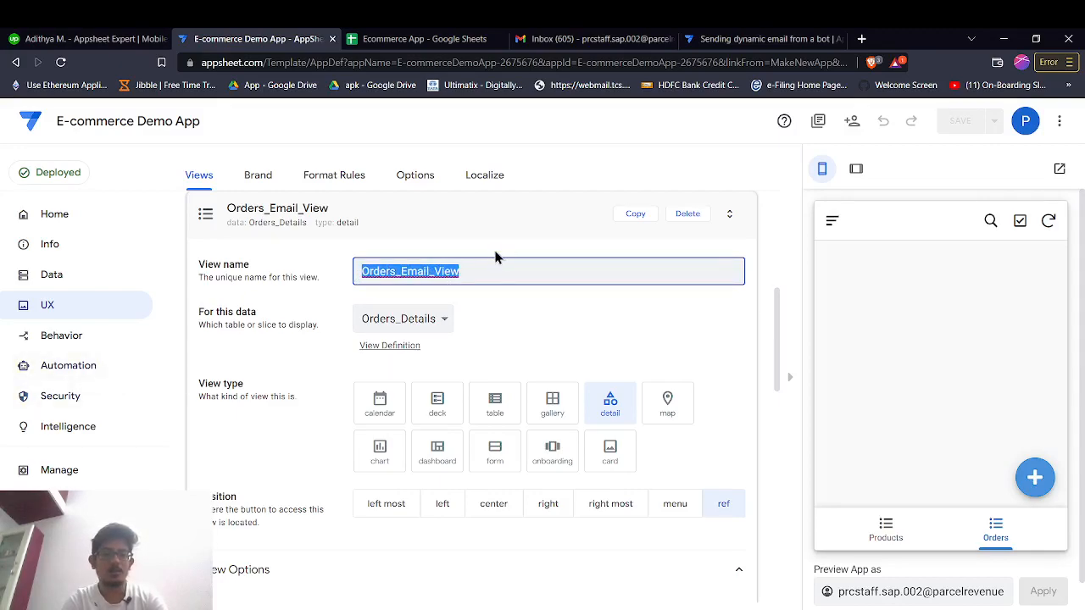
left_click(490, 274)
scroll(490, 274, "down", 9)
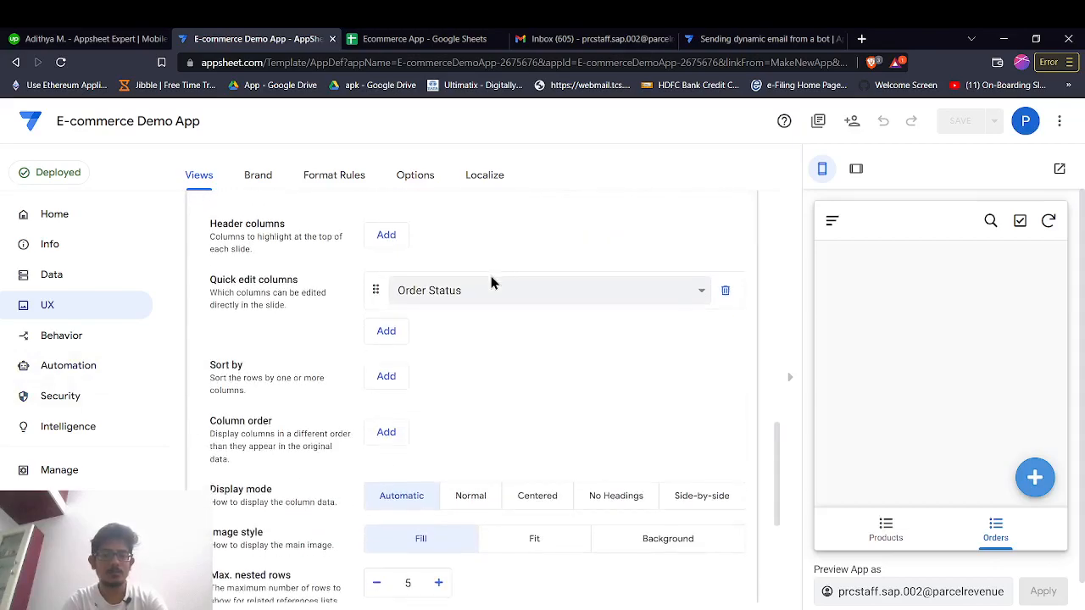
Open the Automation bots page and check the Ordered From column in the Orders_Details sheet of the spreadsheet.
left_click(87, 367)
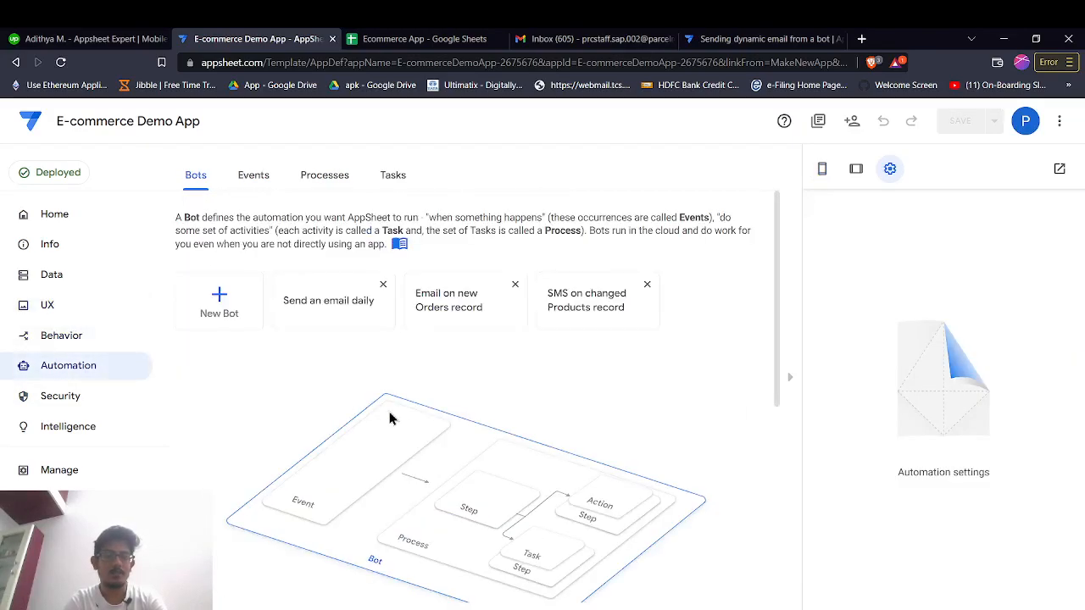
left_click(359, 38)
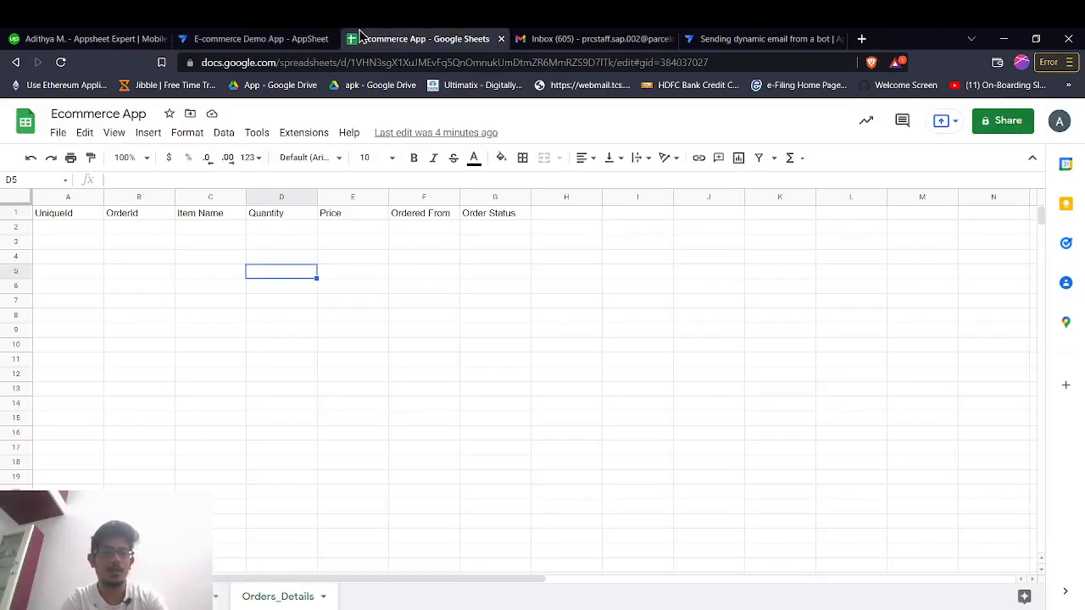
left_click(420, 219)
left_click(421, 228)
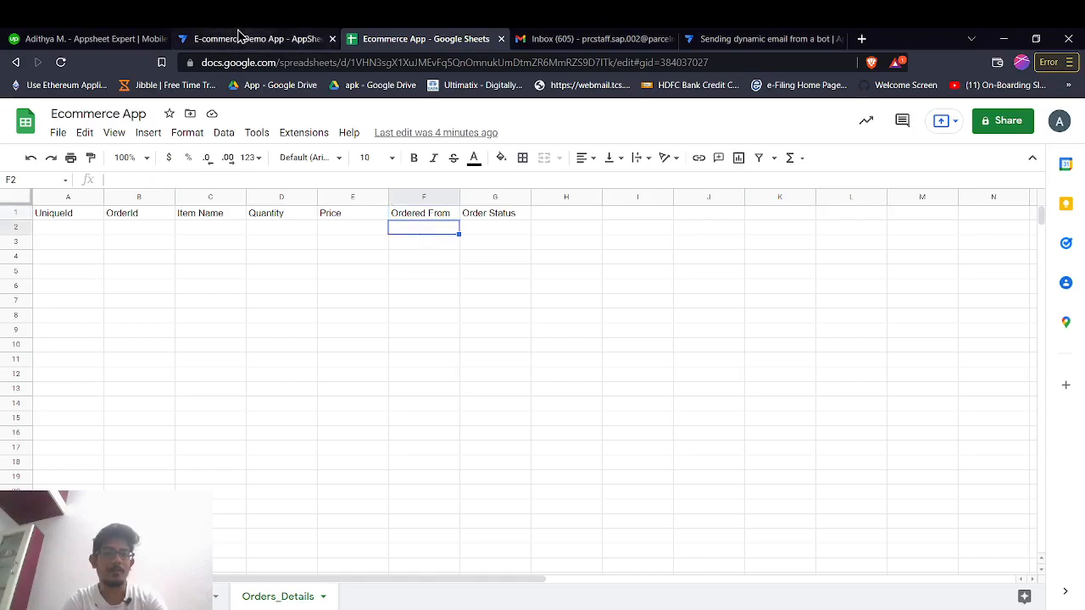
Switch back to AppSheet and create a new custom bot.
left_click(240, 37)
scroll(380, 529, "down", 2)
scroll(379, 529, "up", 1)
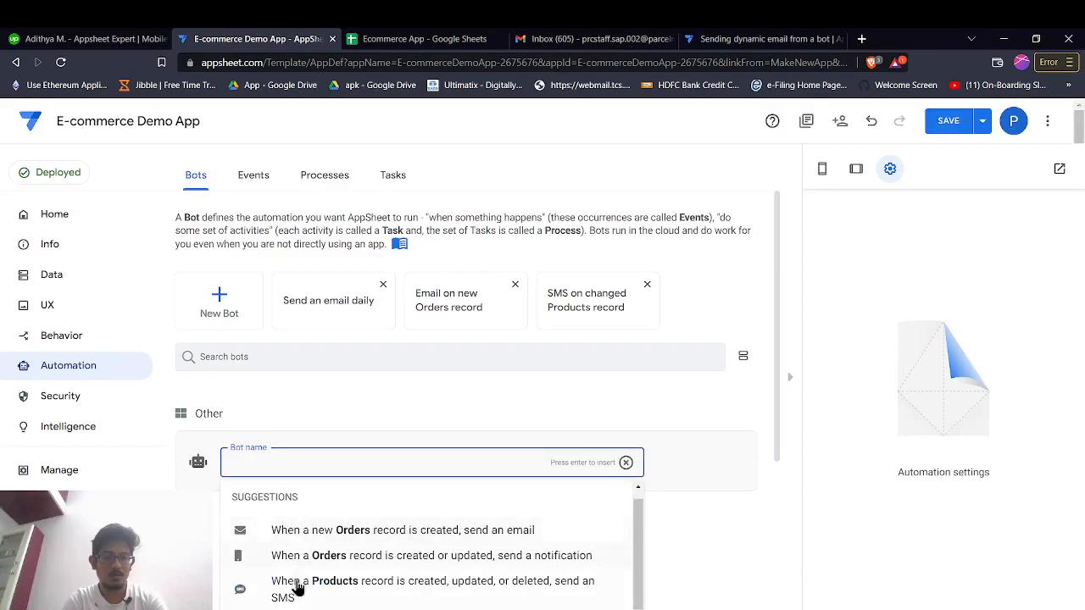
scroll(225, 378, "down", 3)
left_click(274, 439)
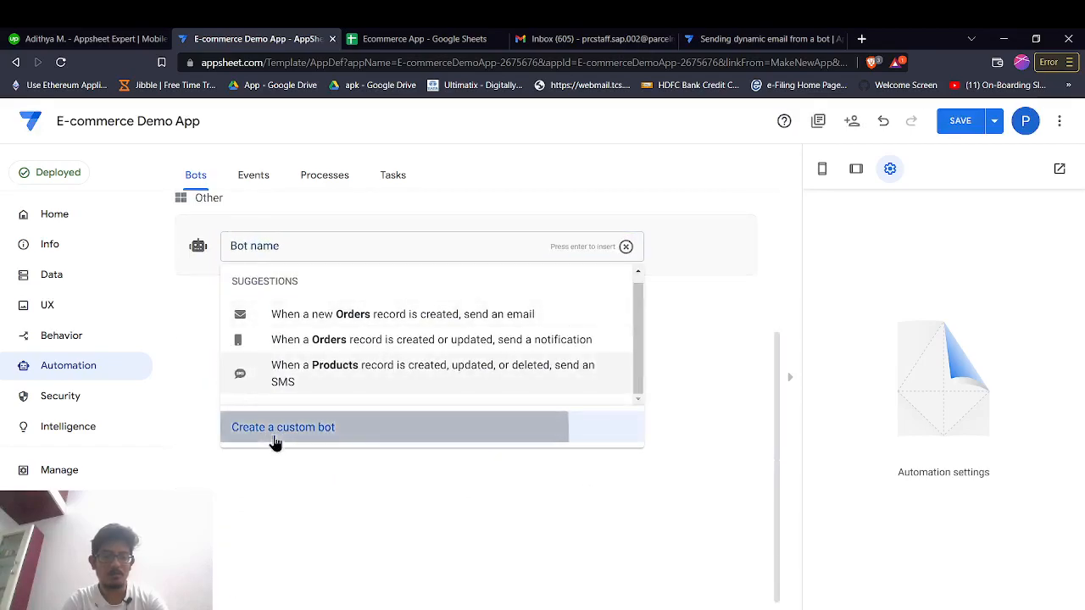
Add a custom data change event to the bot that triggers on adds only in the Orders_Details table.
left_click(440, 305)
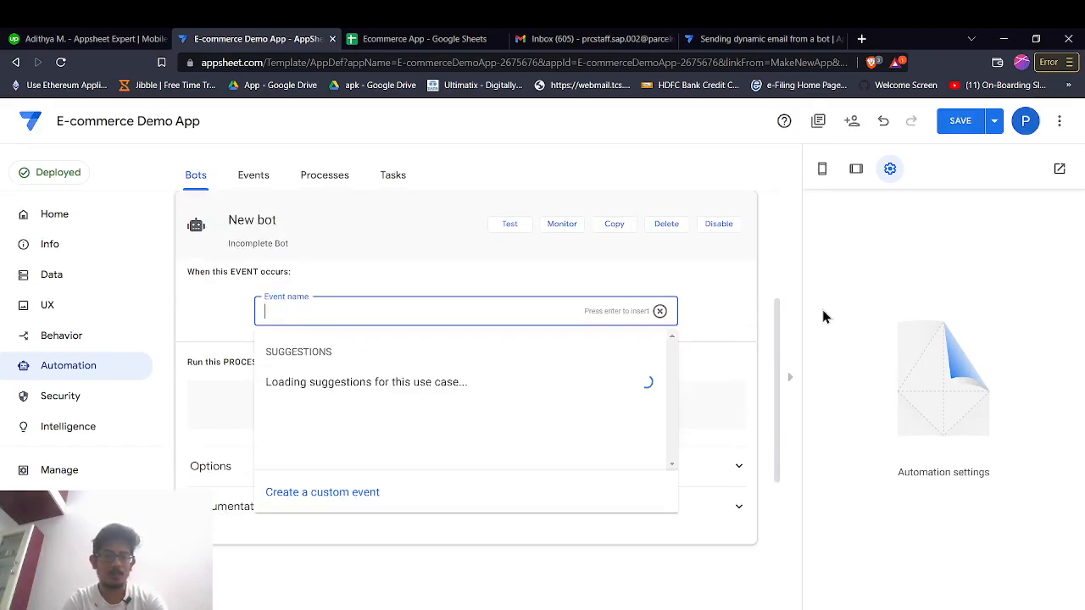
left_click(387, 494)
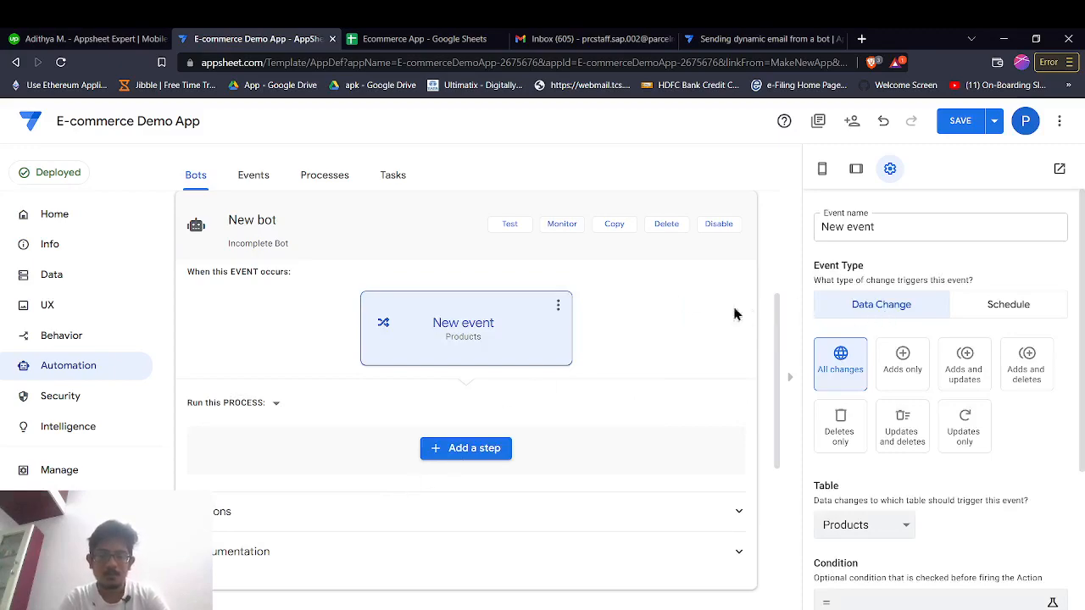
left_click(873, 568)
left_click(899, 378)
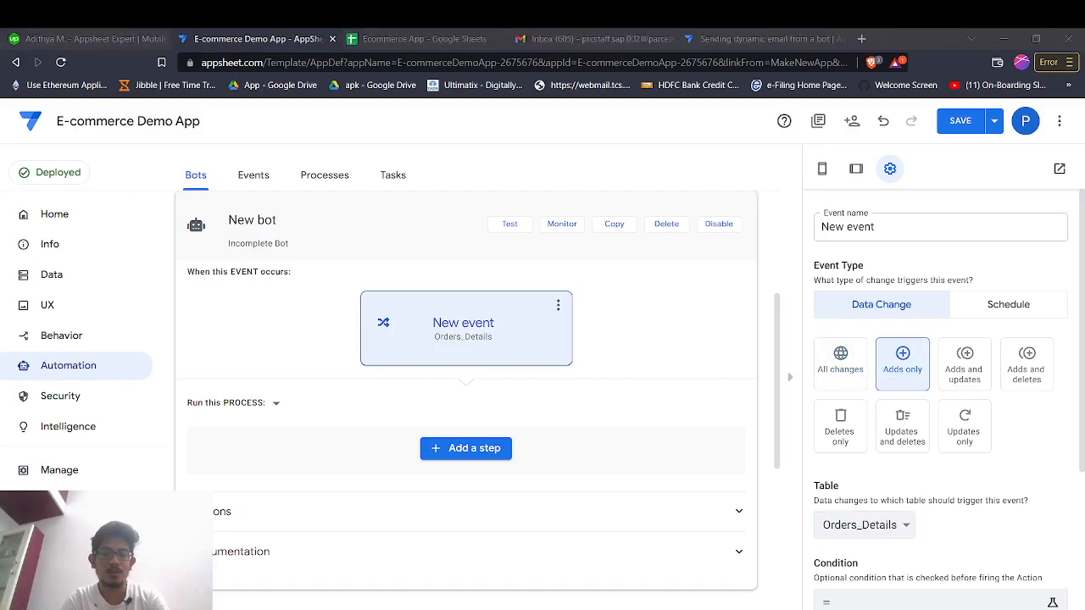
left_click(579, 419)
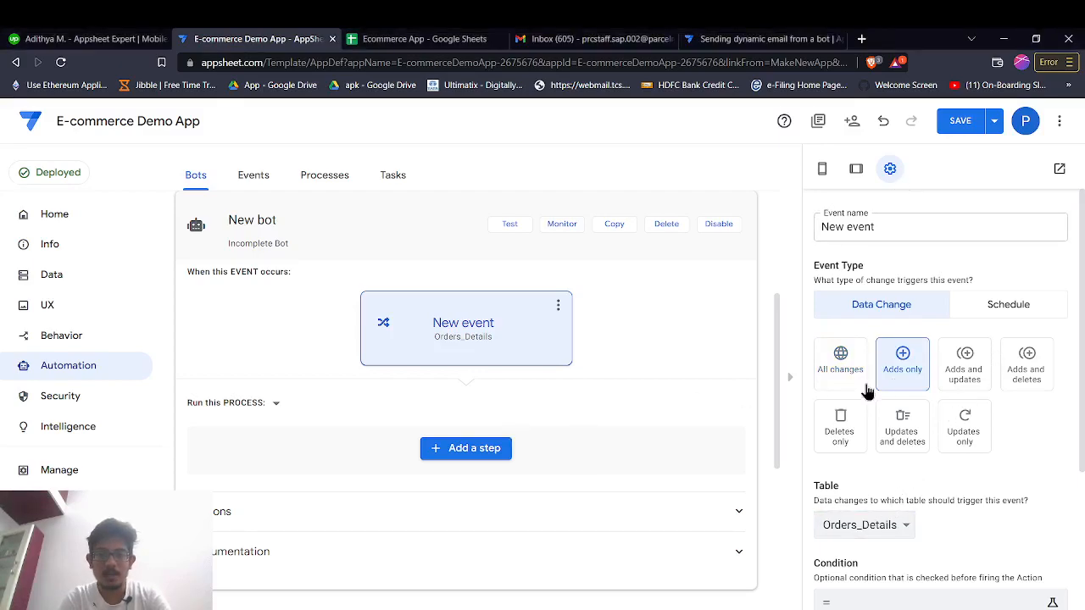
scroll(868, 389, "down", 3)
scroll(933, 381, "up", 2)
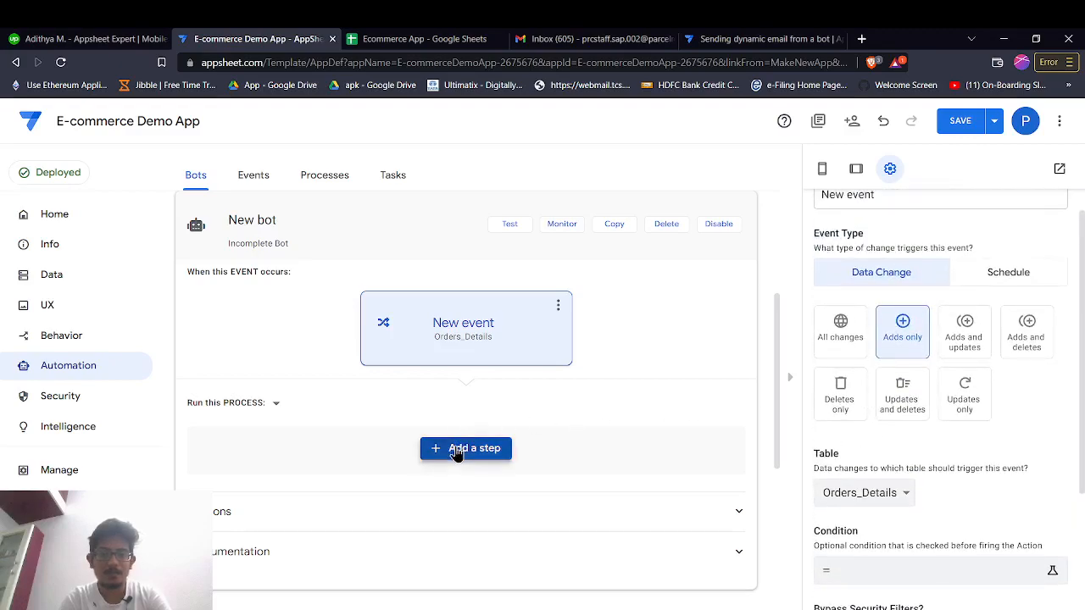
Add a custom step to the bot's process that runs a newly created email task.
left_click(458, 449)
left_click(449, 539)
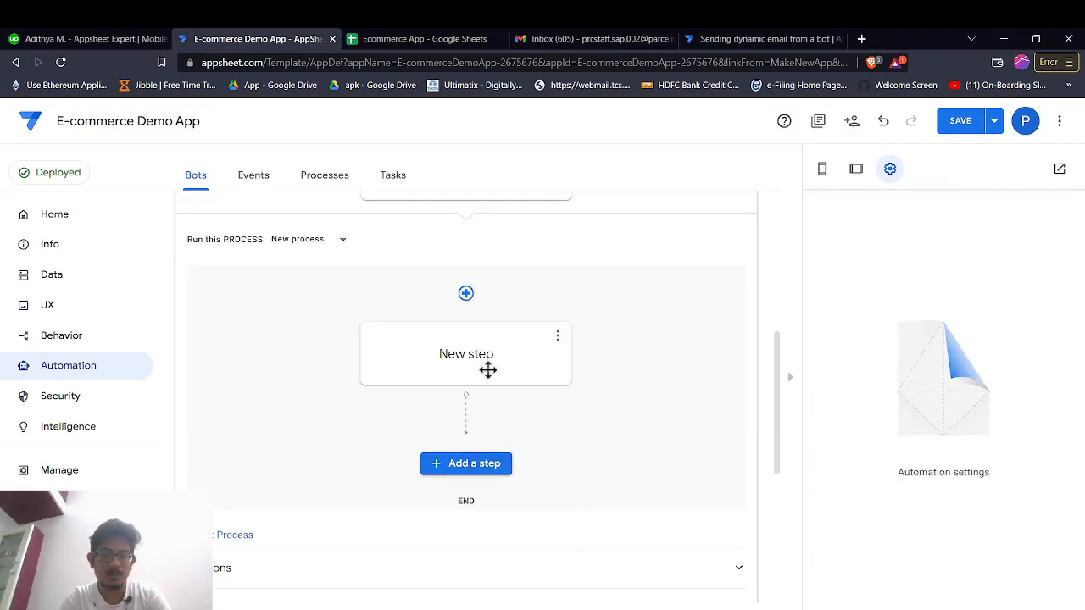
left_click(450, 354)
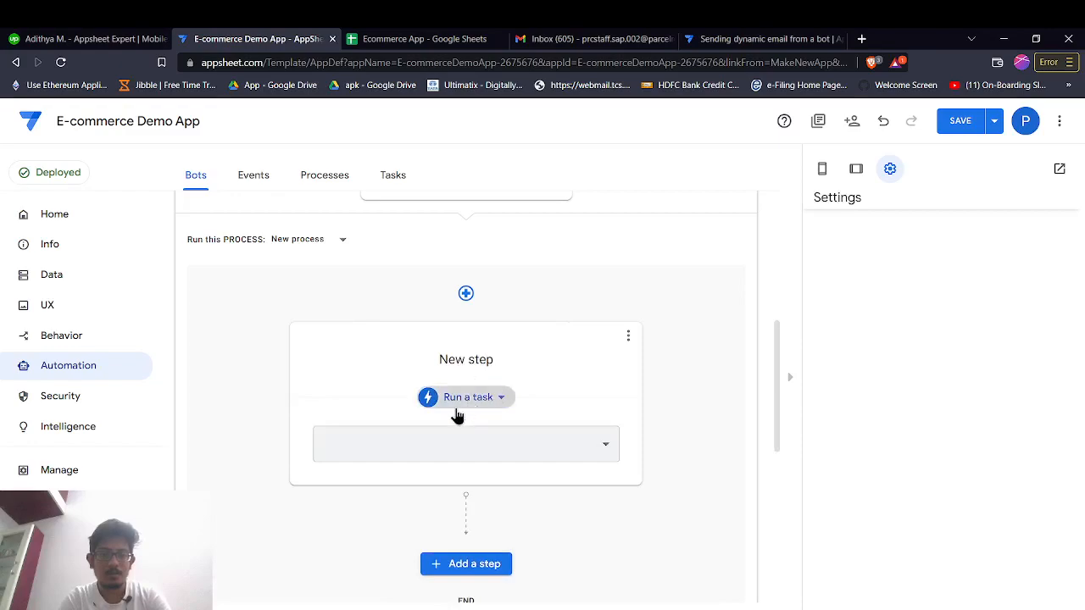
left_click(426, 462)
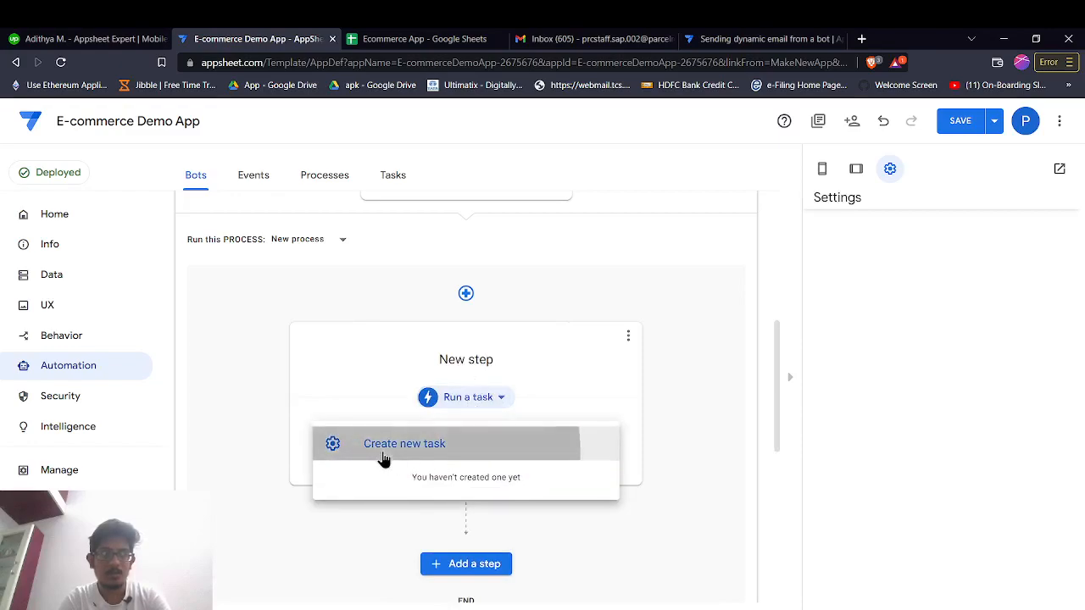
left_click(383, 459)
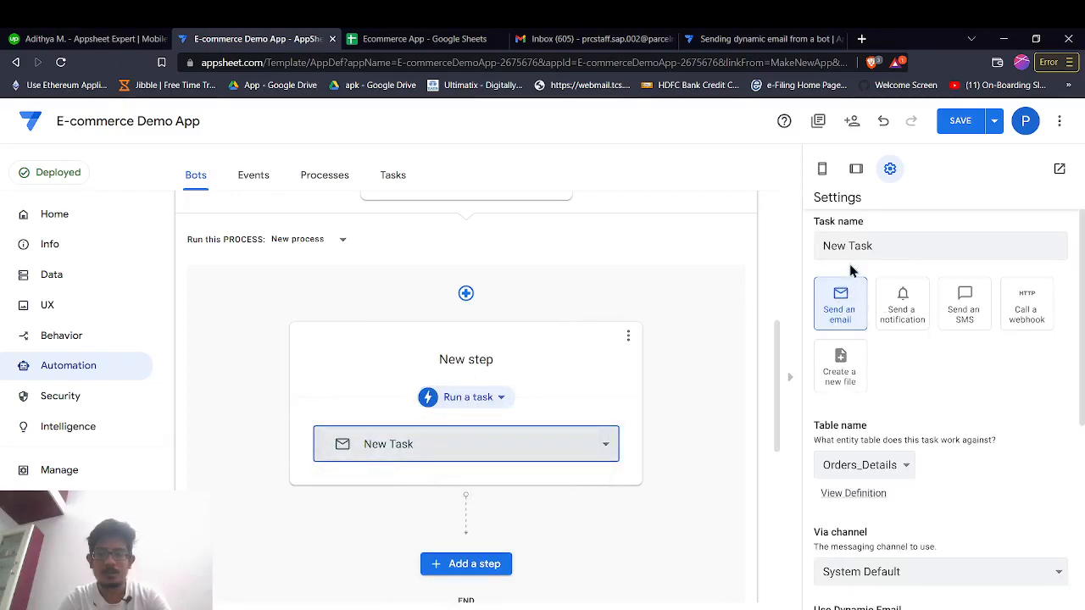
Review the task's Use Dynamic Email setting and the Preview new features option under UX, and return to the bot's email task.
scroll(854, 404, "down", 3)
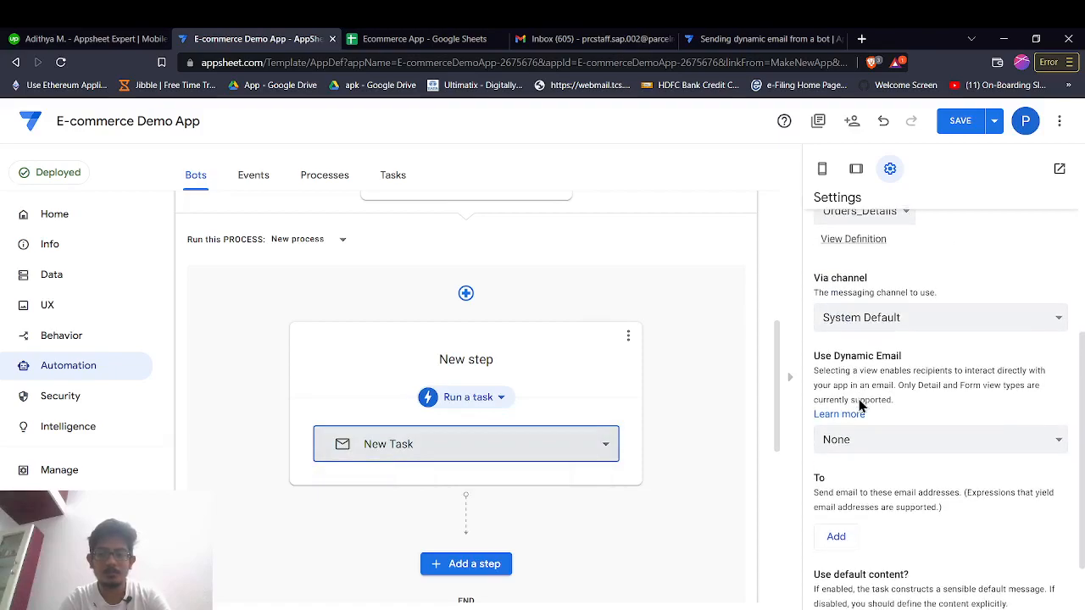
scroll(859, 405, "up", 3)
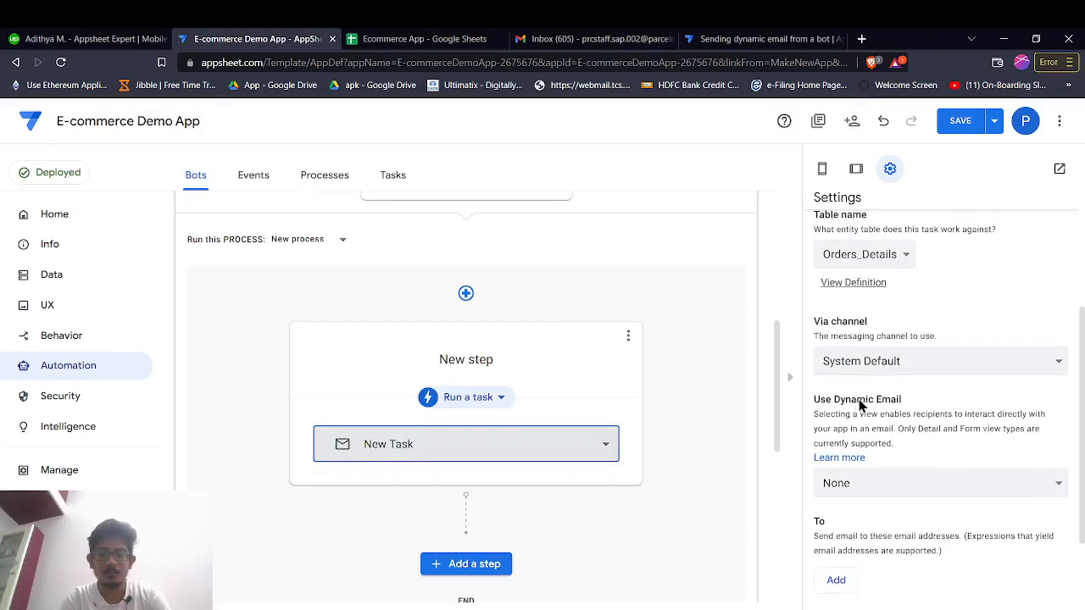
left_click(56, 306)
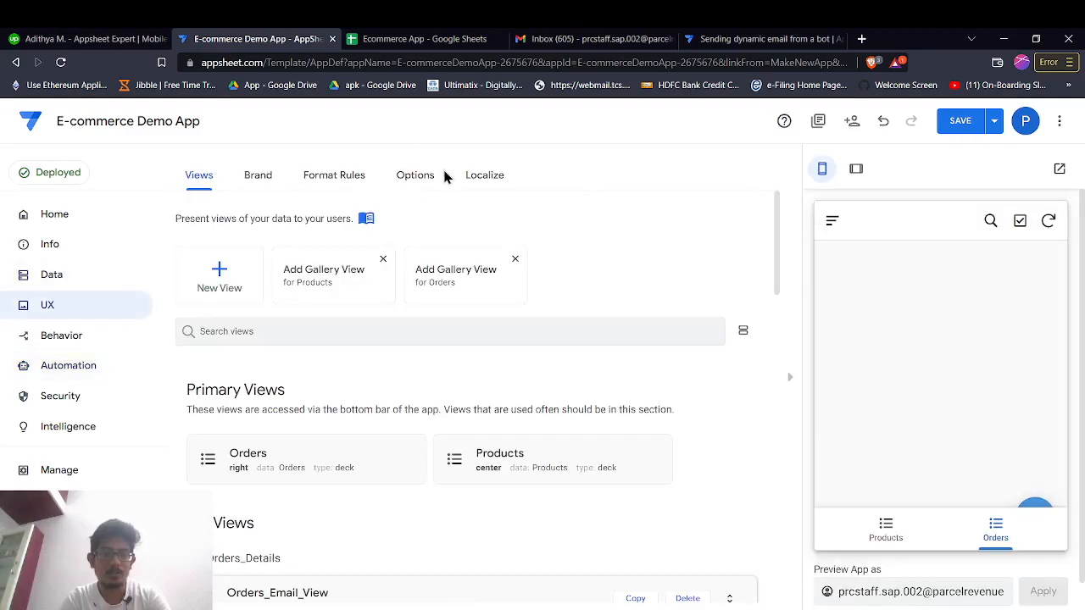
left_click(414, 181)
scroll(305, 407, "down", 3)
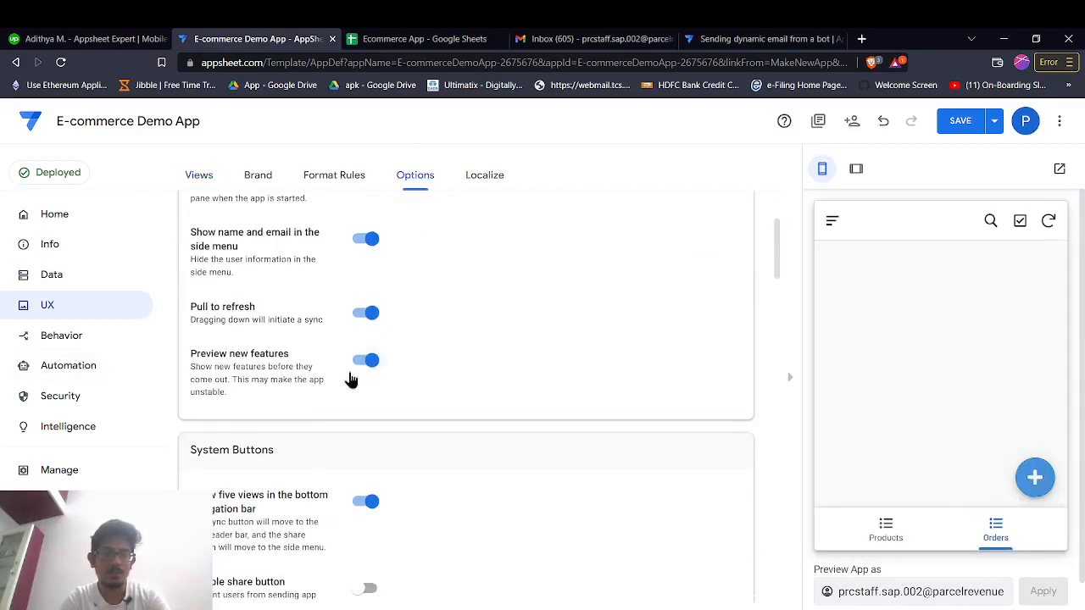
left_click(51, 372)
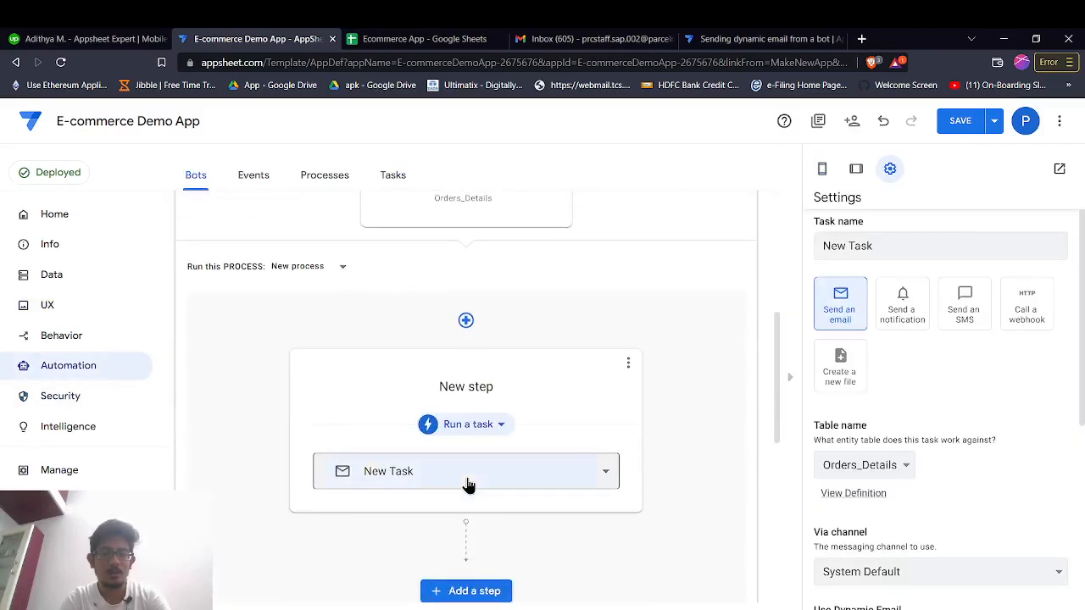
scroll(469, 485, "down", 1)
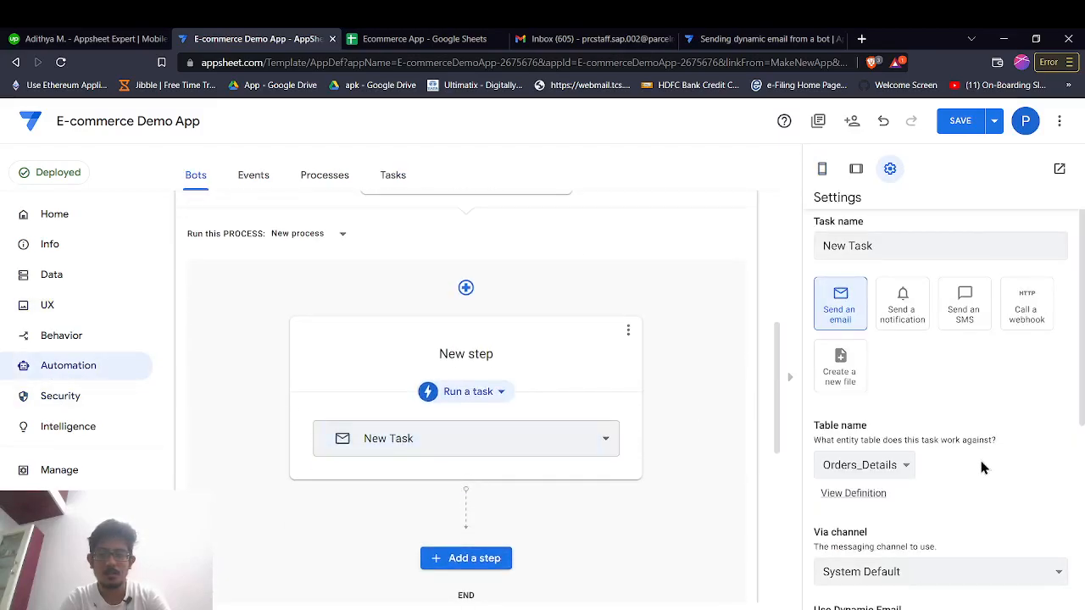
Set the email task's Use Dynamic Email option to Orders_Email_View.
scroll(981, 465, "down", 3)
scroll(981, 465, "up", 1)
scroll(981, 465, "down", 1)
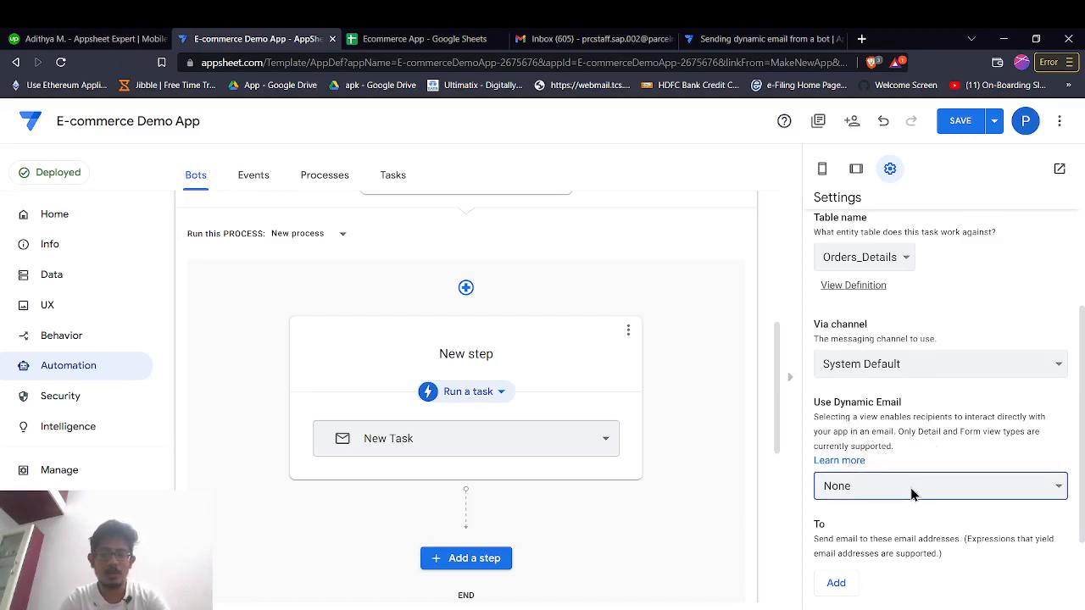
left_click(889, 543)
Review the Quick edit columns setting of the Orders_Email_View view under UX, and return to the bot's email task.
left_click(64, 316)
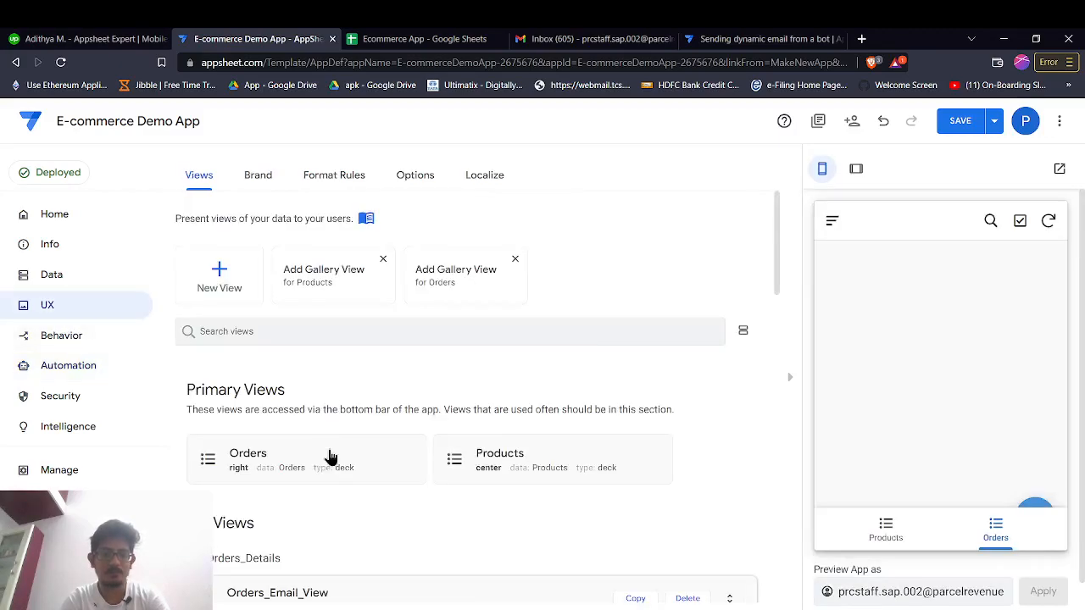
left_click(283, 288)
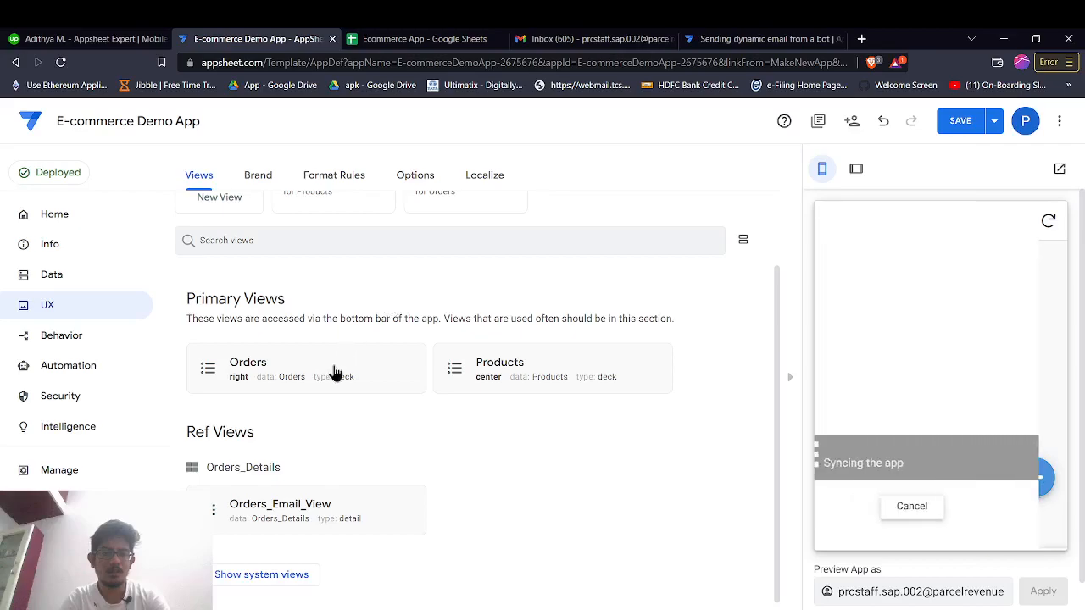
left_click(373, 508)
scroll(305, 507, "down", 3)
scroll(305, 507, "down", 2)
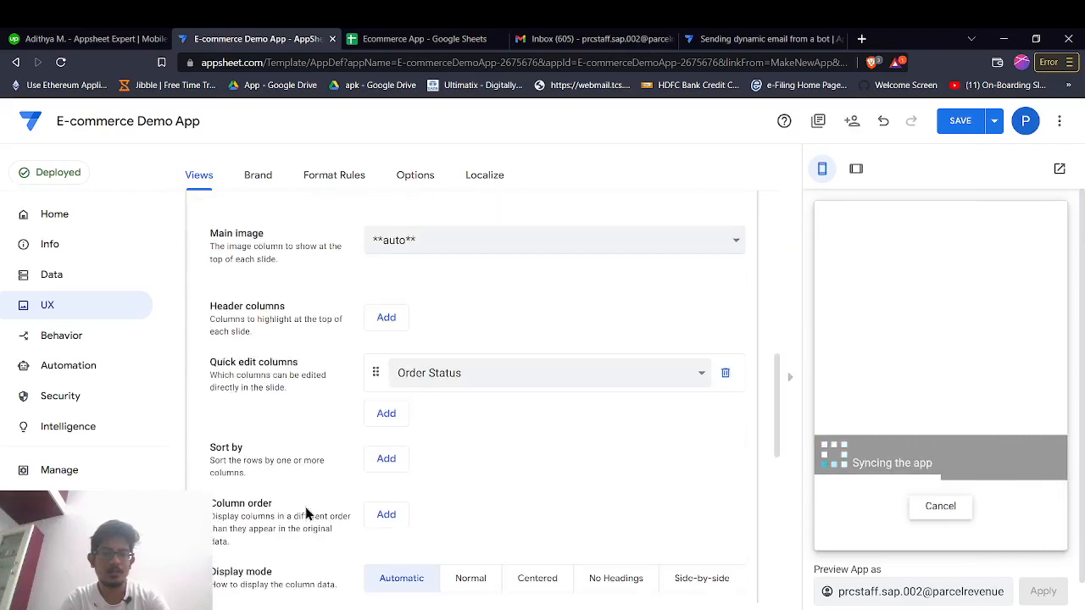
scroll(306, 512, "down", 1)
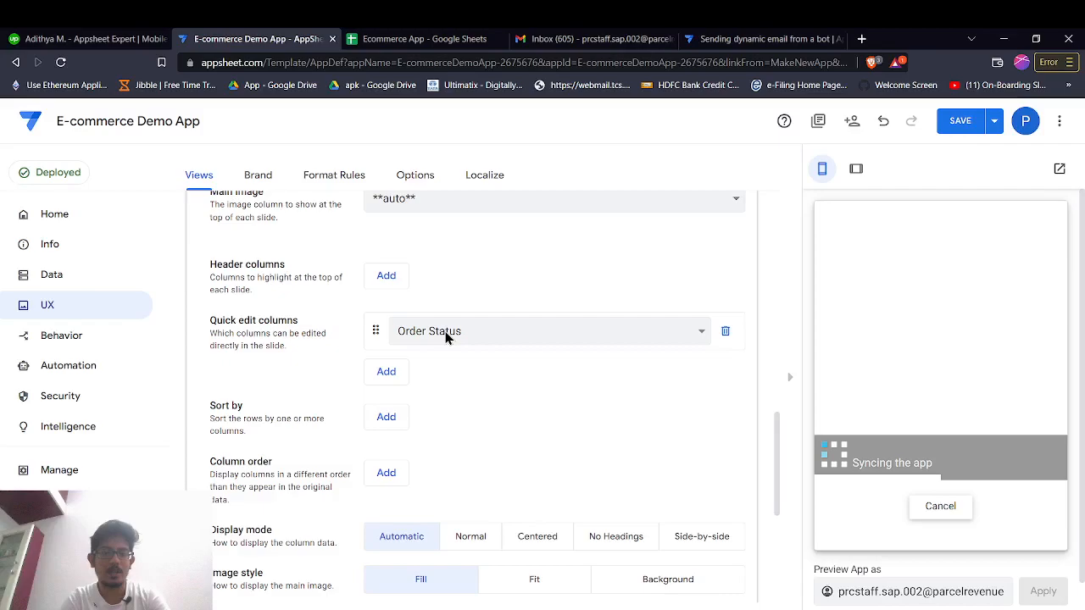
left_click(85, 368)
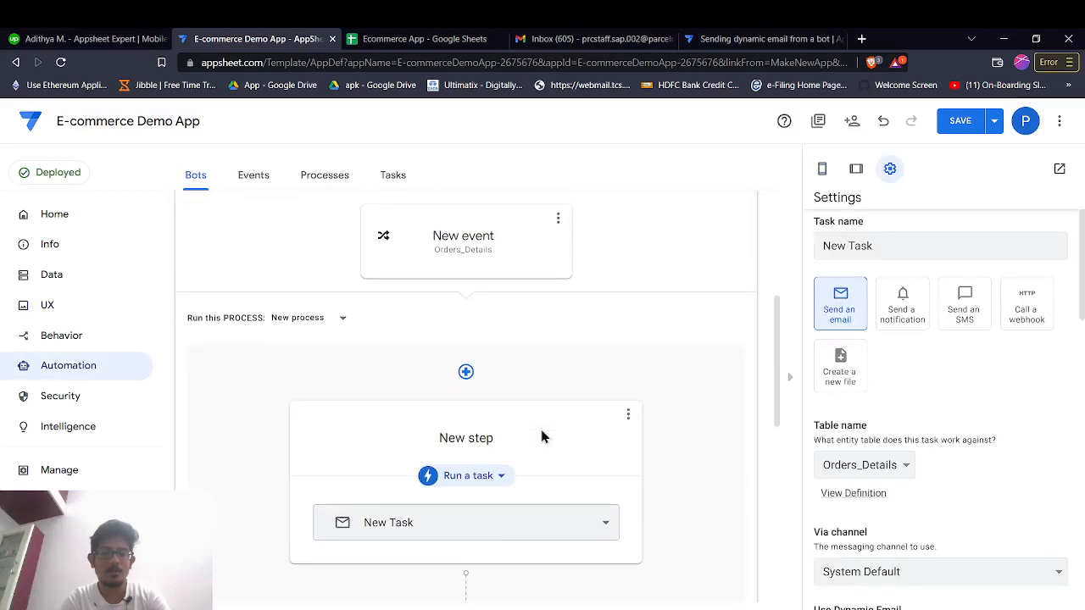
Read the task's notes on Dynamic Email recipients, app usage and user licenses, and supported email clients.
scroll(959, 434, "down", 5)
scroll(959, 429, "up", 3)
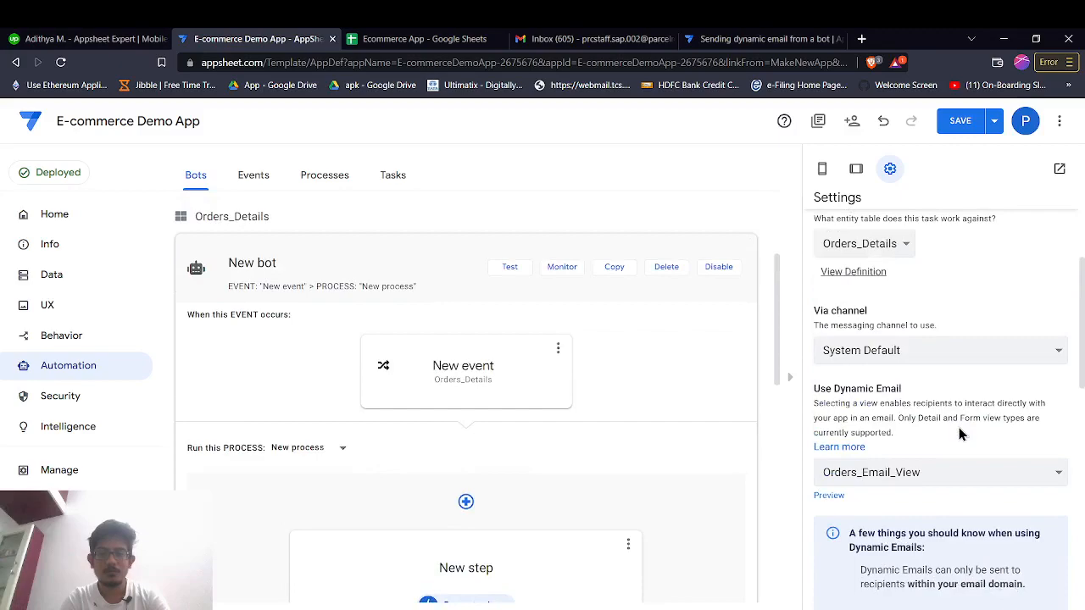
scroll(959, 427, "down", 3)
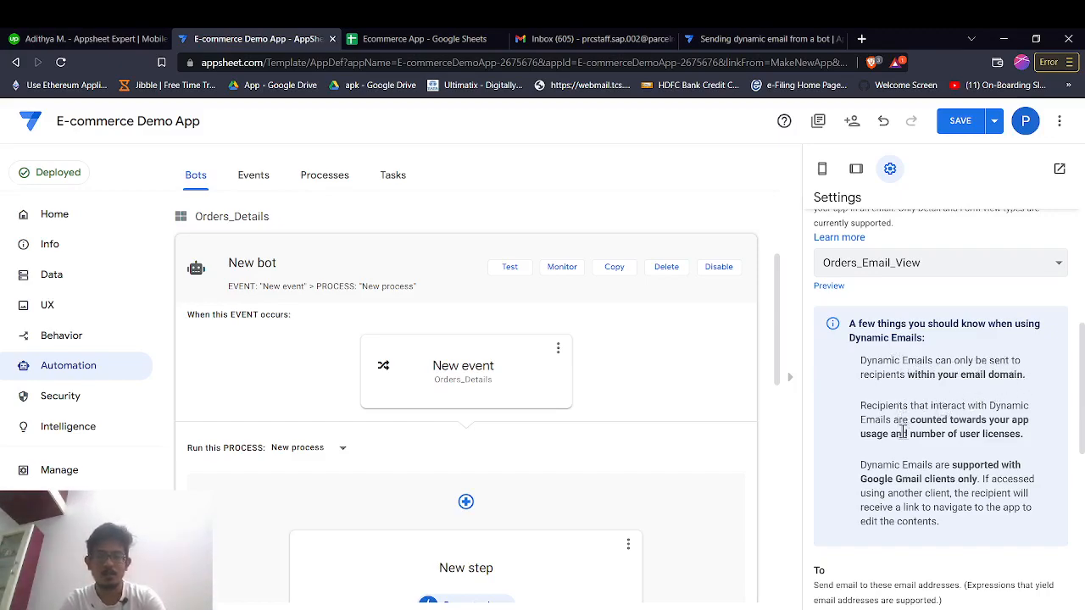
scroll(930, 462, "down", 1)
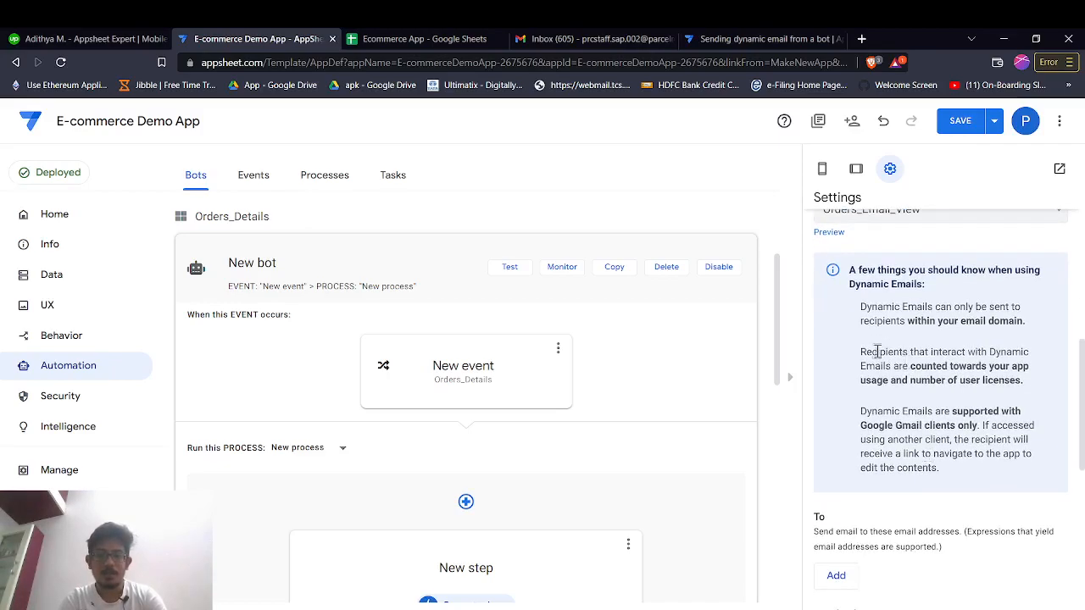
left_click_drag(861, 355, 1032, 388)
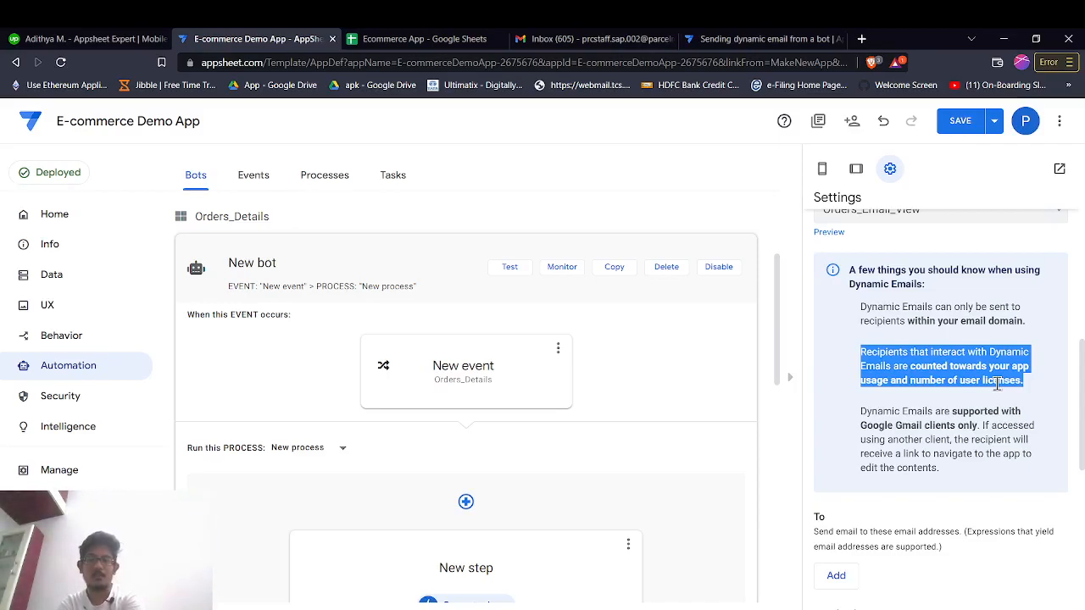
double_click(932, 370)
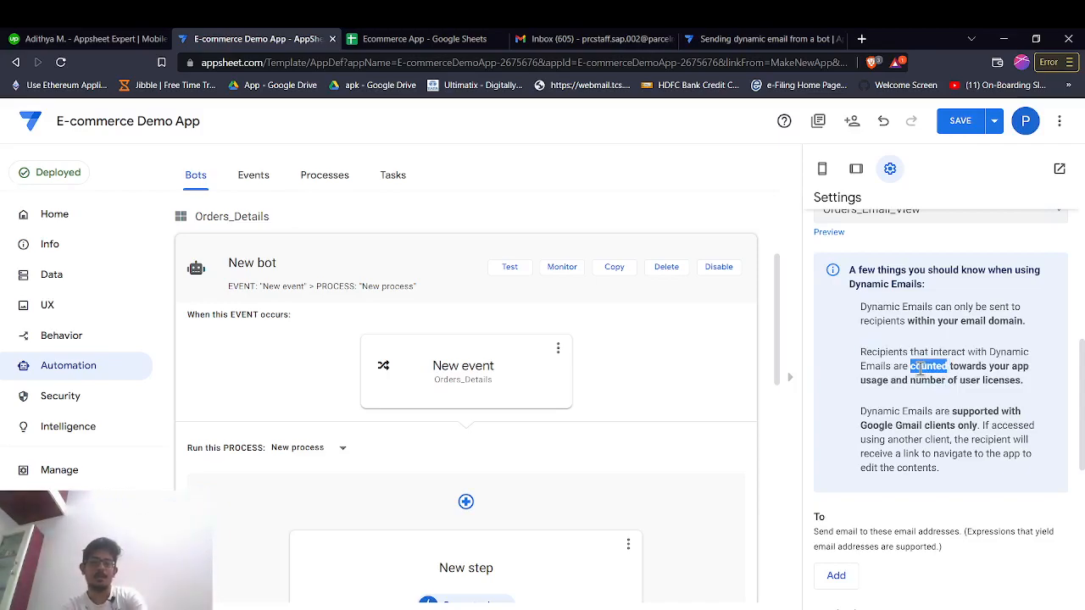
left_click(967, 372)
left_click_drag(1032, 398, 861, 356)
left_click(909, 422)
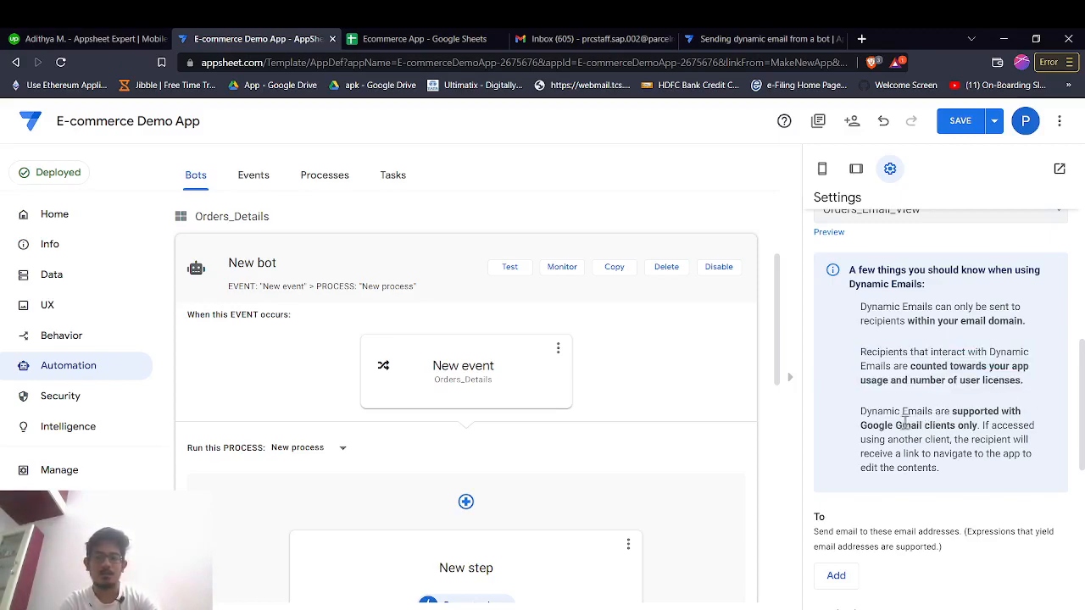
left_click_drag(866, 428, 972, 426)
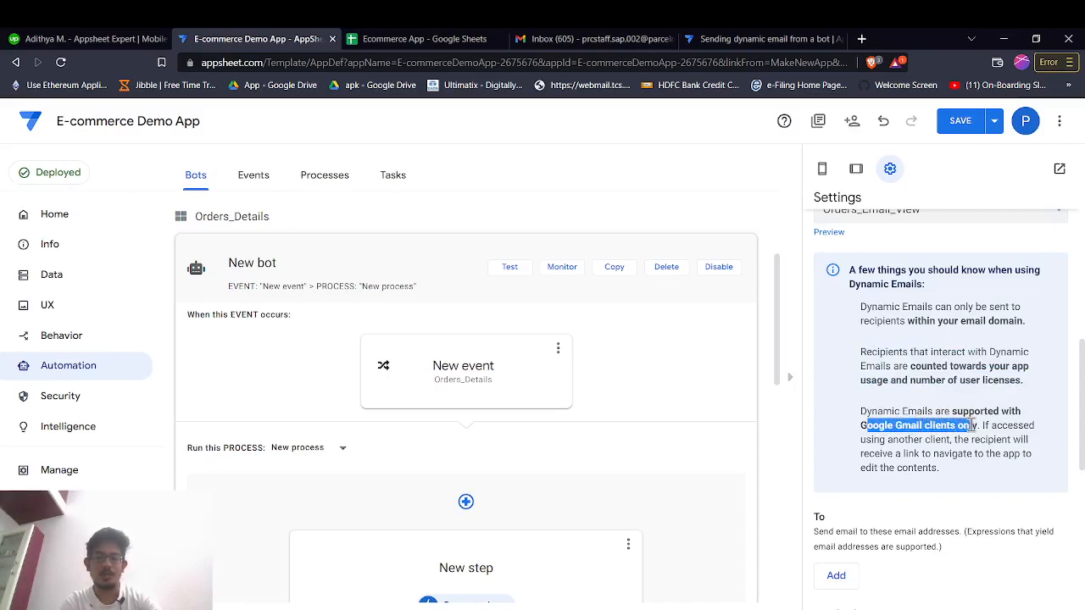
scroll(971, 428, "down", 1)
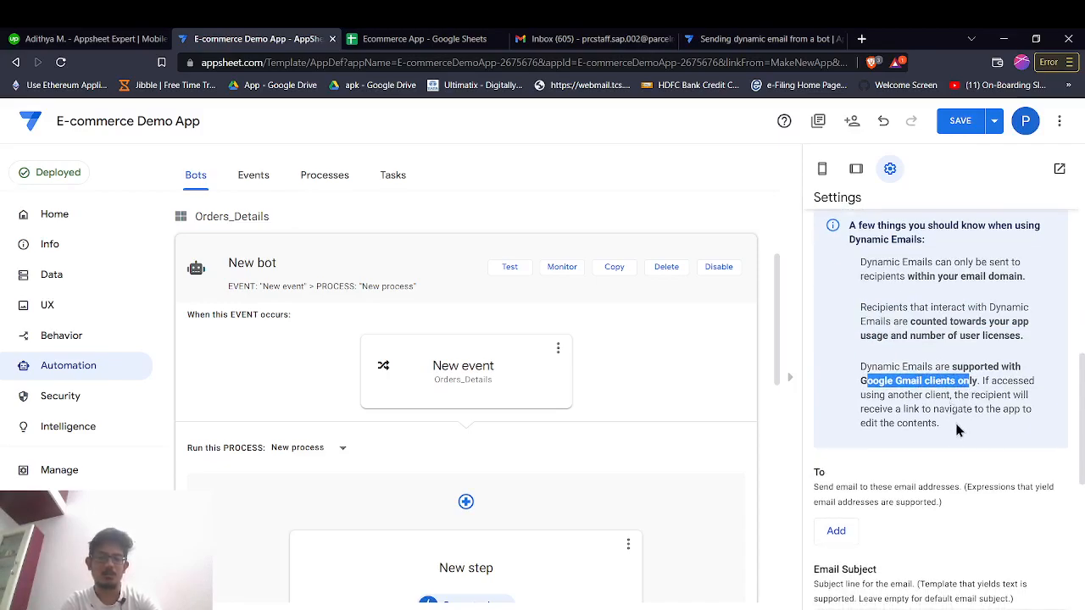
scroll(912, 330, "down", 5)
scroll(911, 331, "up", 5)
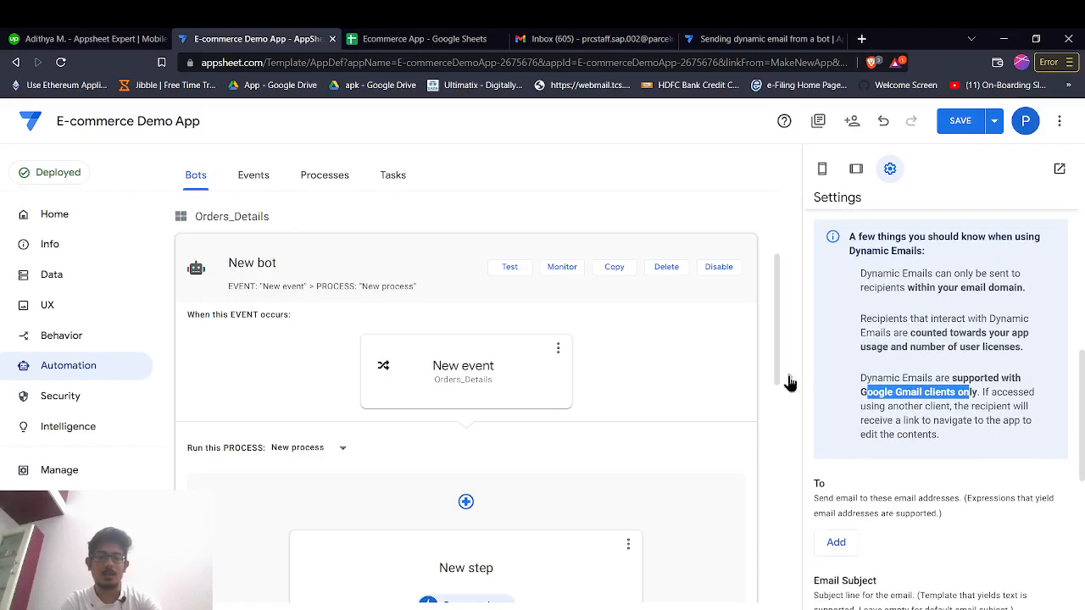
scroll(895, 363, "up", 5)
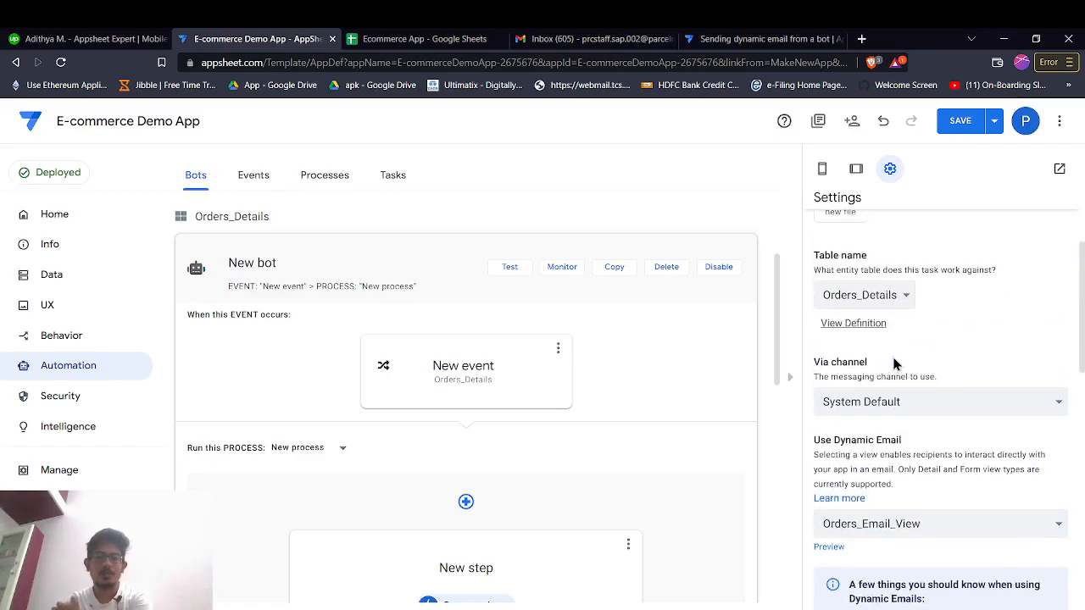
scroll(852, 373, "down", 5)
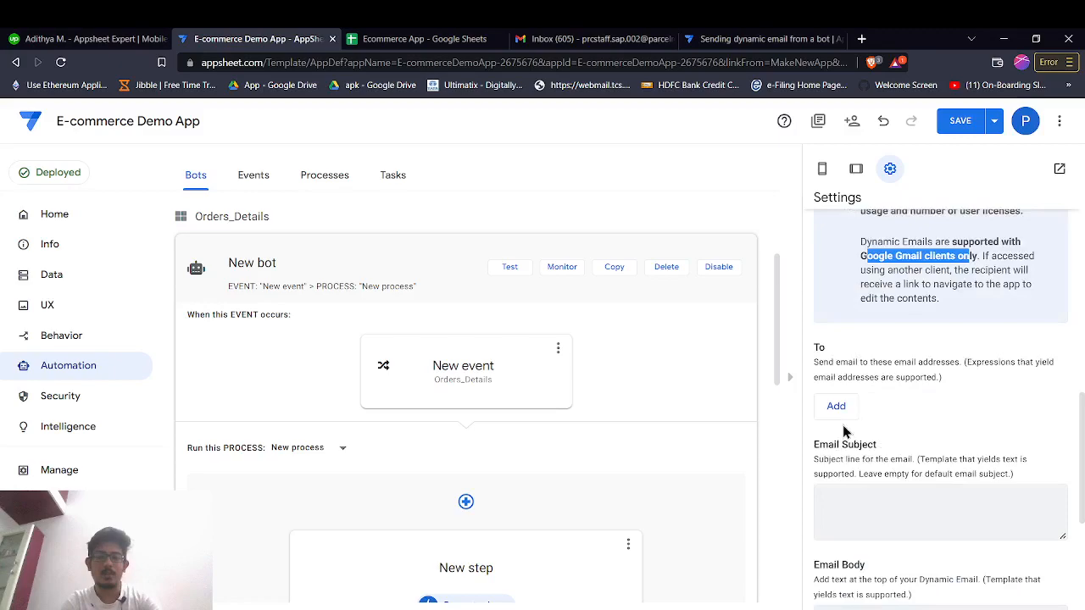
Add a recipient to the email task's To field using the expression [Ordered From].
left_click(837, 408)
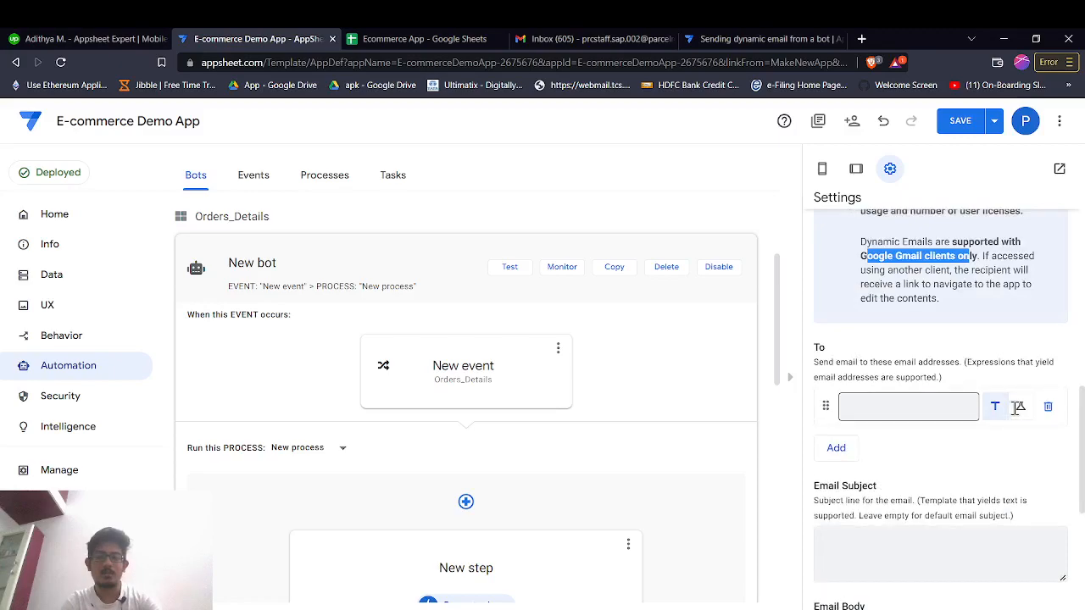
left_click(941, 409)
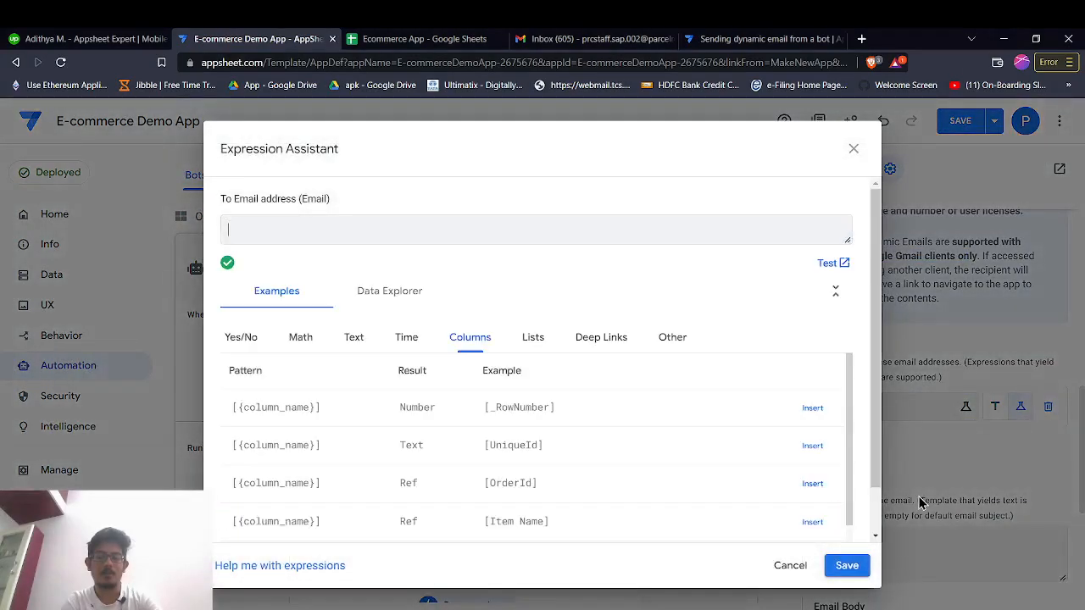
scroll(542, 443, "down", 5)
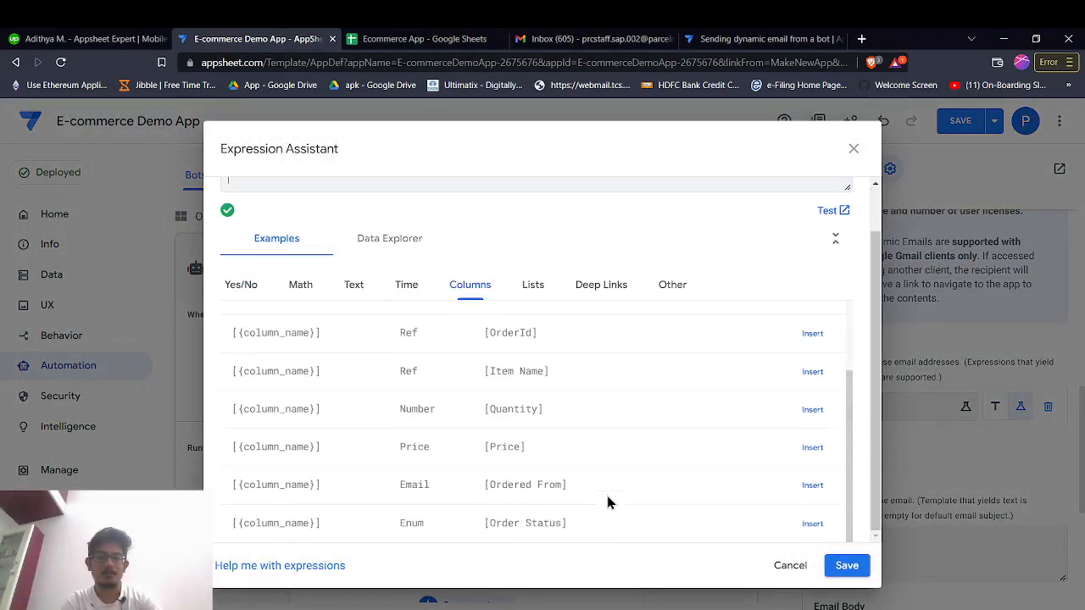
left_click(814, 486)
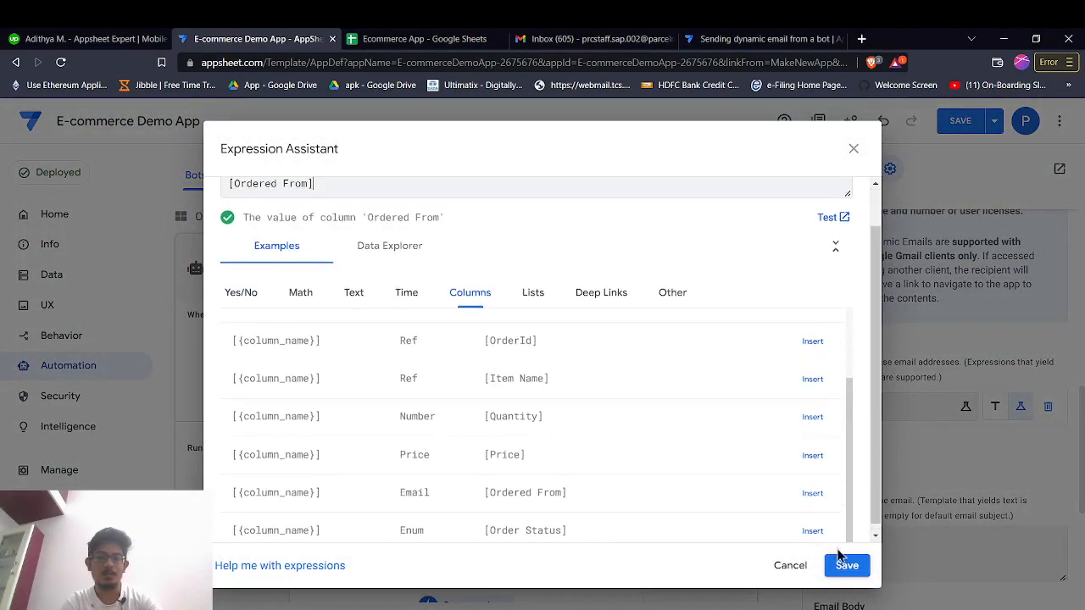
left_click(843, 563)
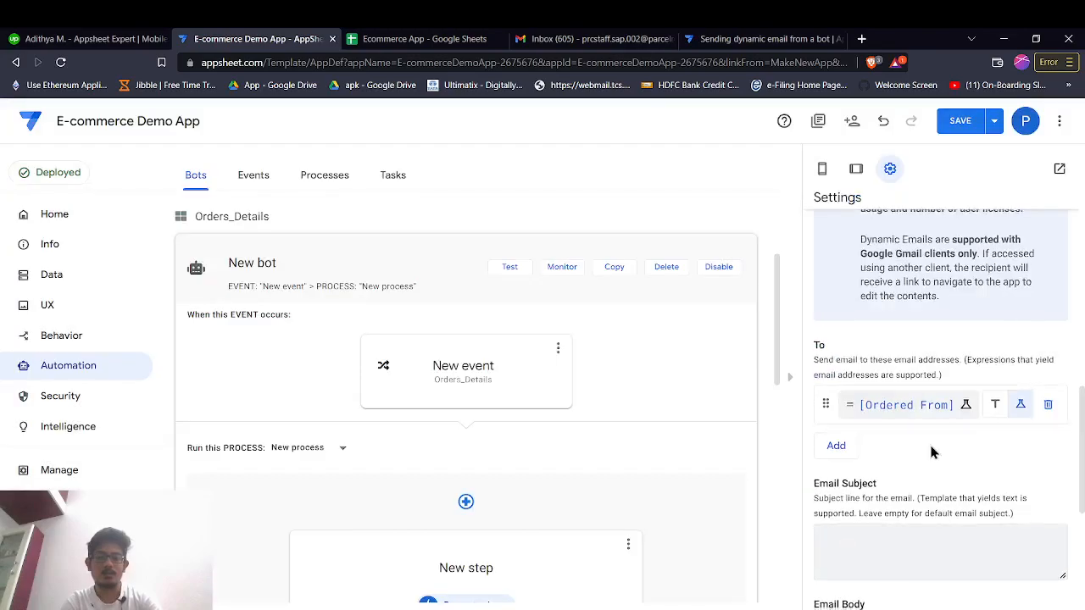
Recheck the email task's fields and the bot event's trigger settings, and save the app.
scroll(929, 441, "down", 4)
scroll(931, 453, "down", 1)
scroll(930, 454, "up", 10)
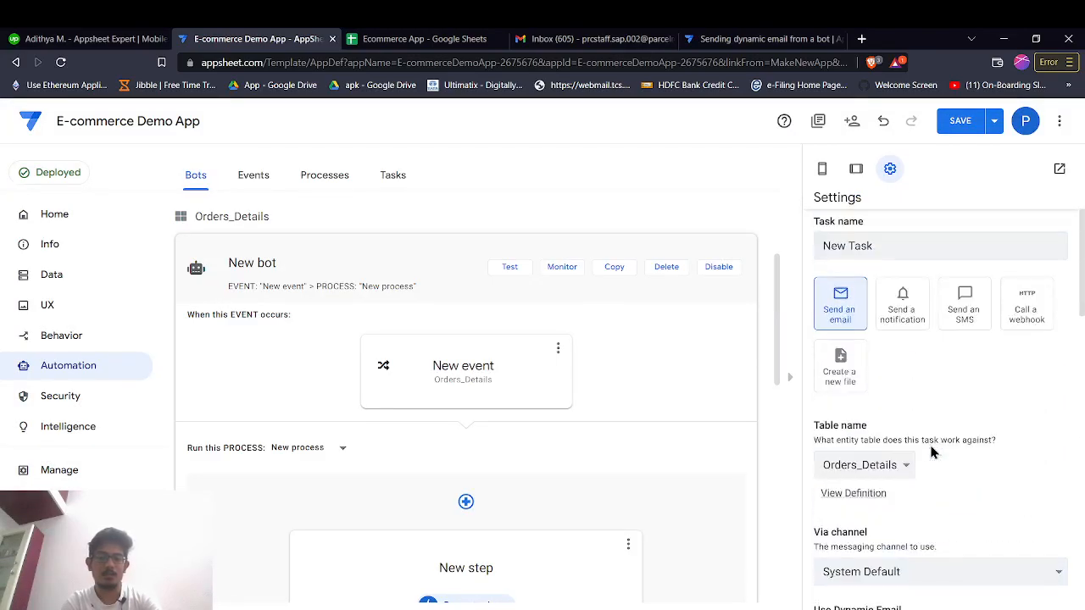
scroll(931, 454, "down", 8)
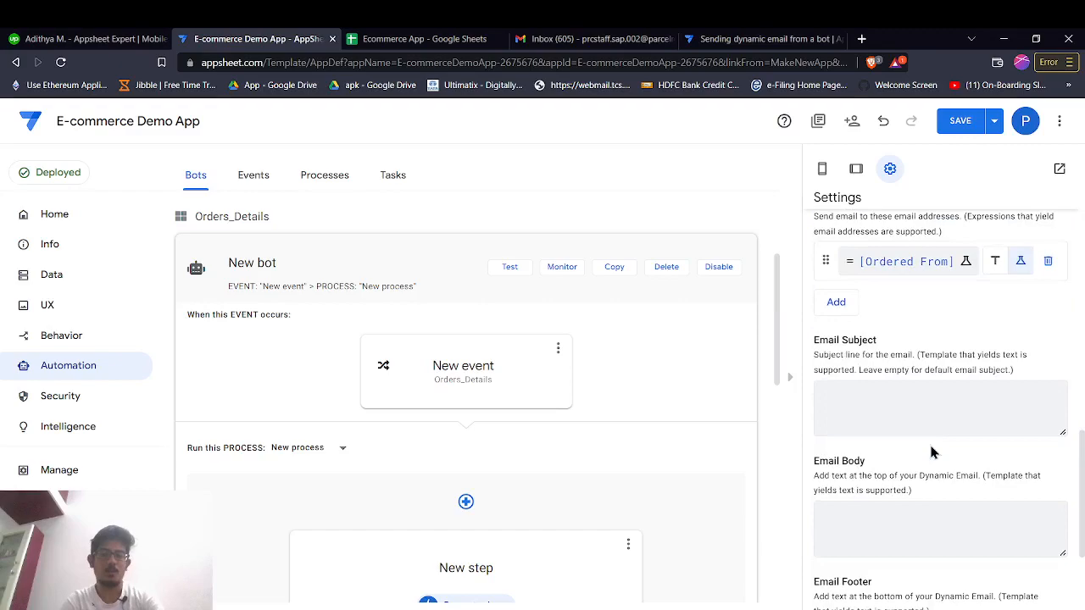
scroll(930, 453, "down", 2)
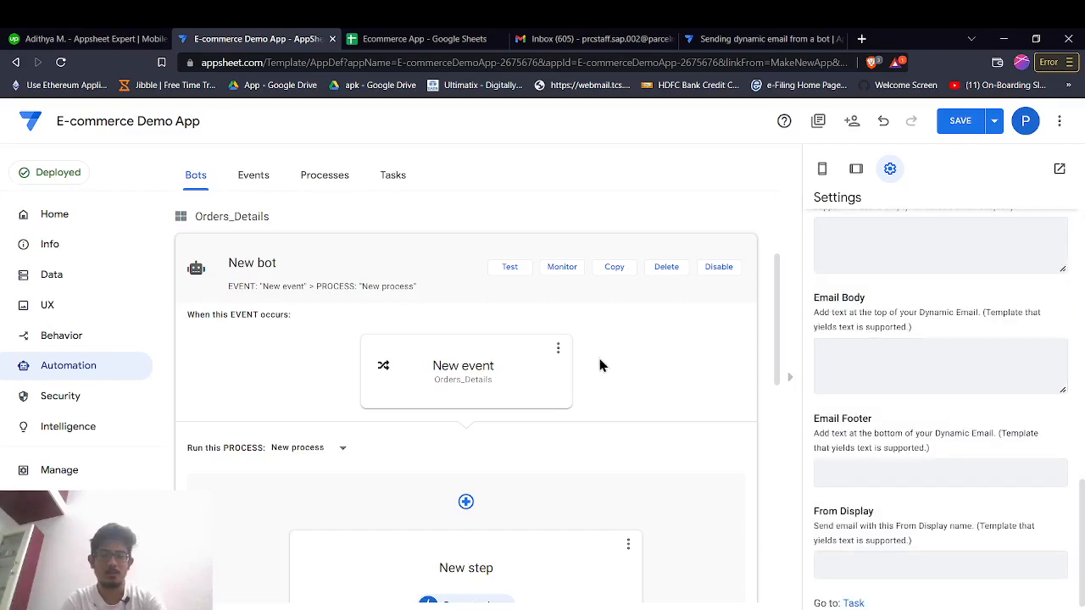
scroll(600, 365, "down", 1)
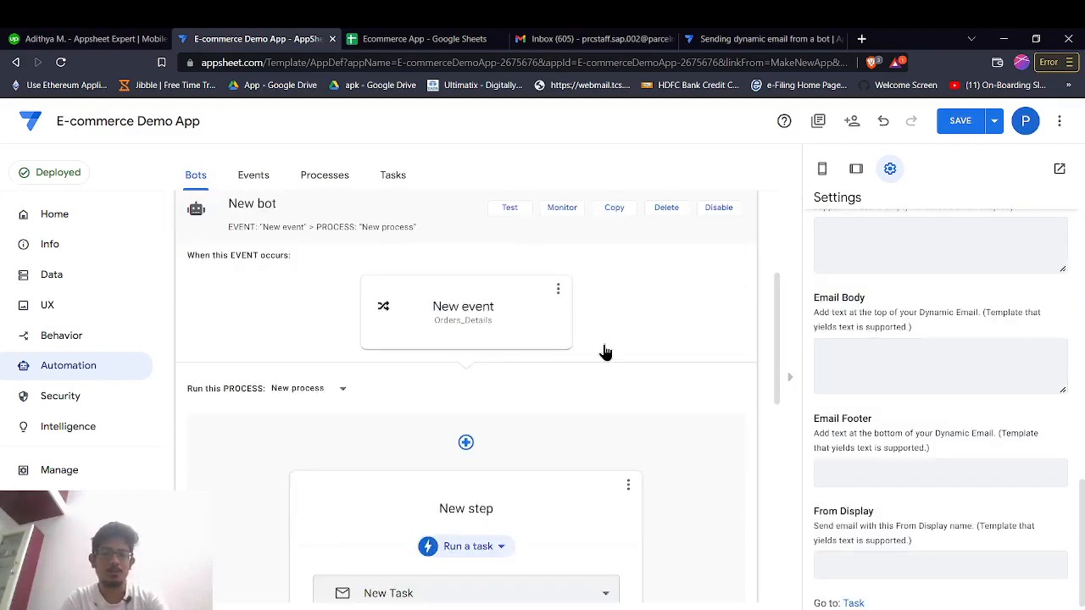
left_click(560, 335)
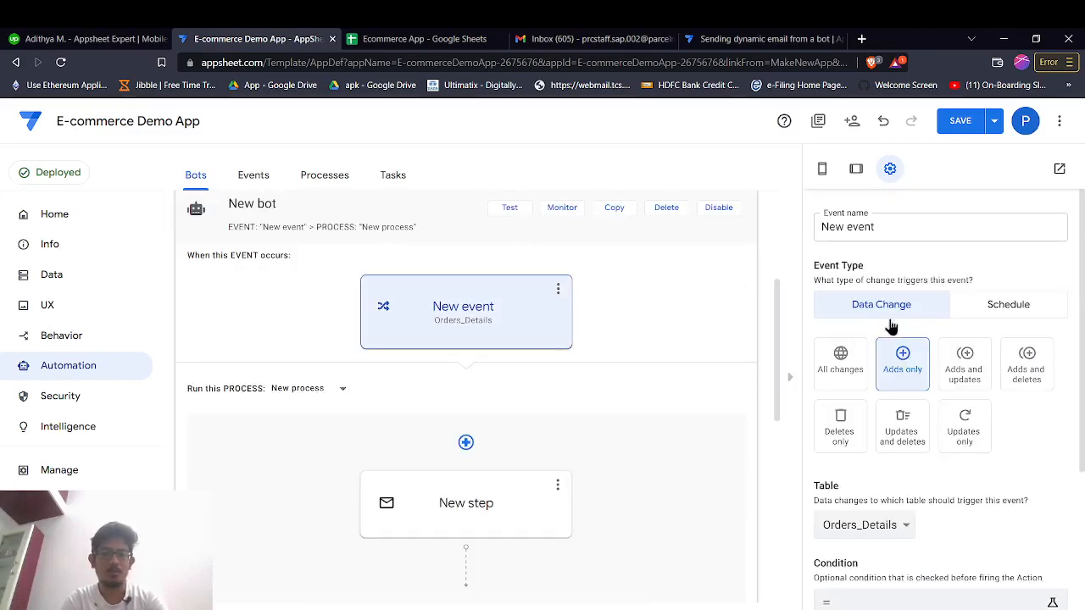
scroll(533, 322, "down", 2)
left_click(543, 337)
scroll(941, 388, "down", 4)
scroll(879, 287, "down", 4)
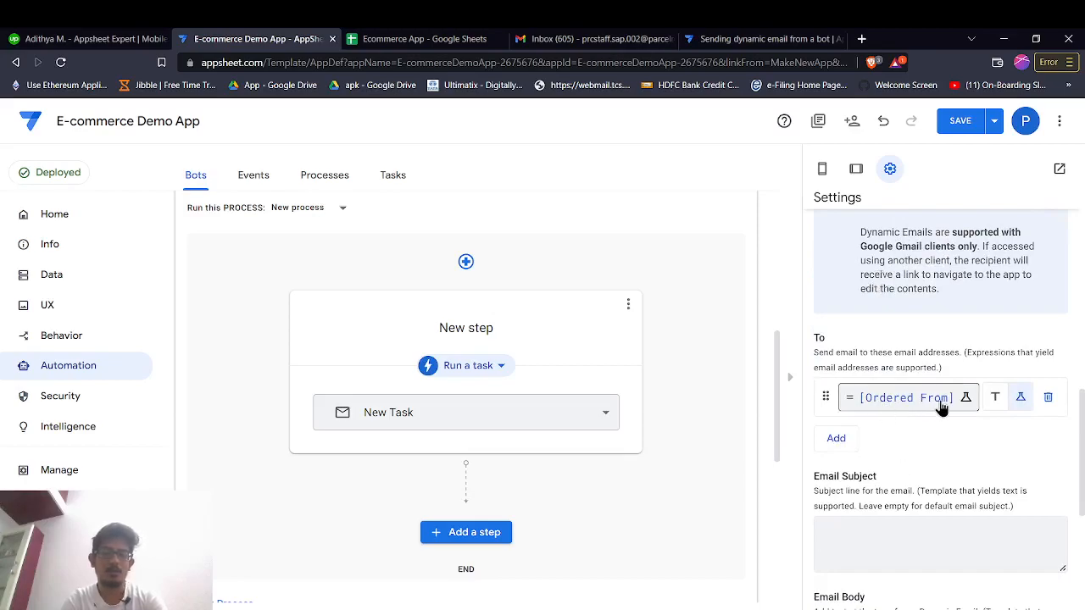
scroll(891, 260, "up", 8)
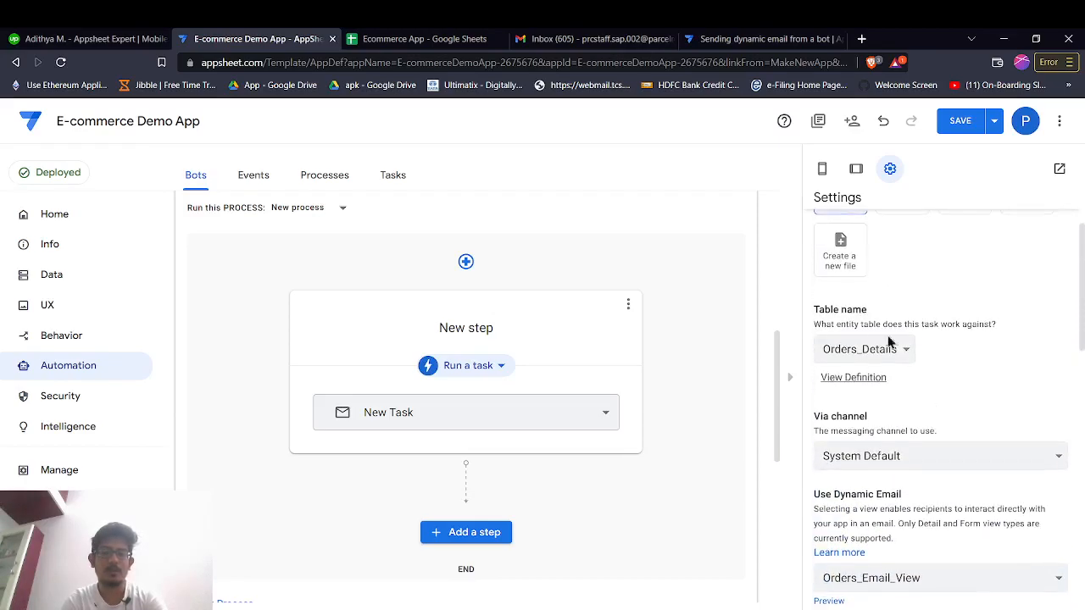
left_click(960, 123)
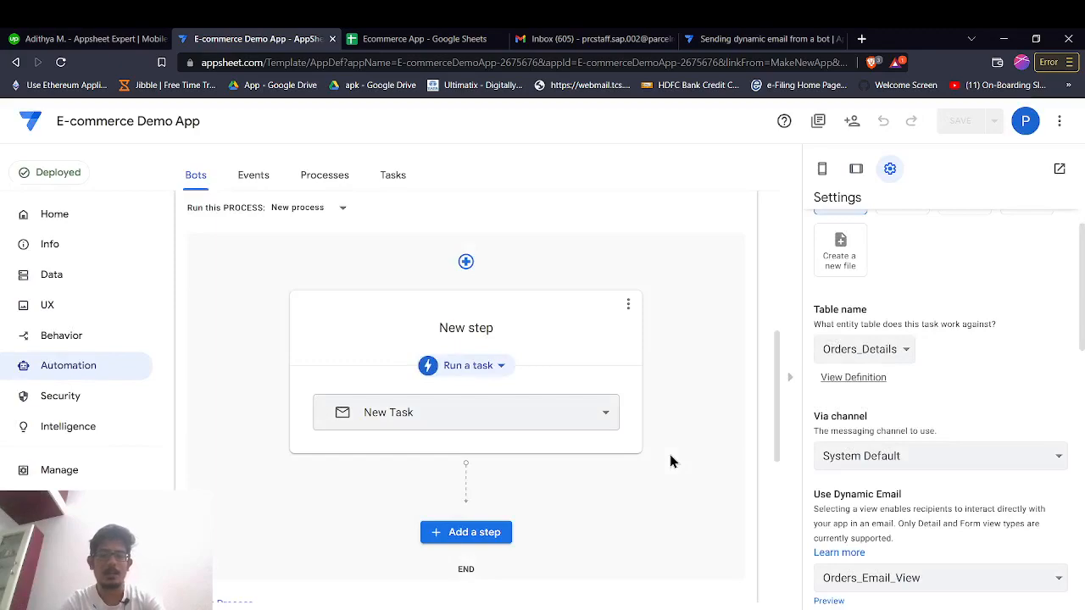
Check the Products list in the app preview, and open a new order form from the Orders view.
left_click(567, 423)
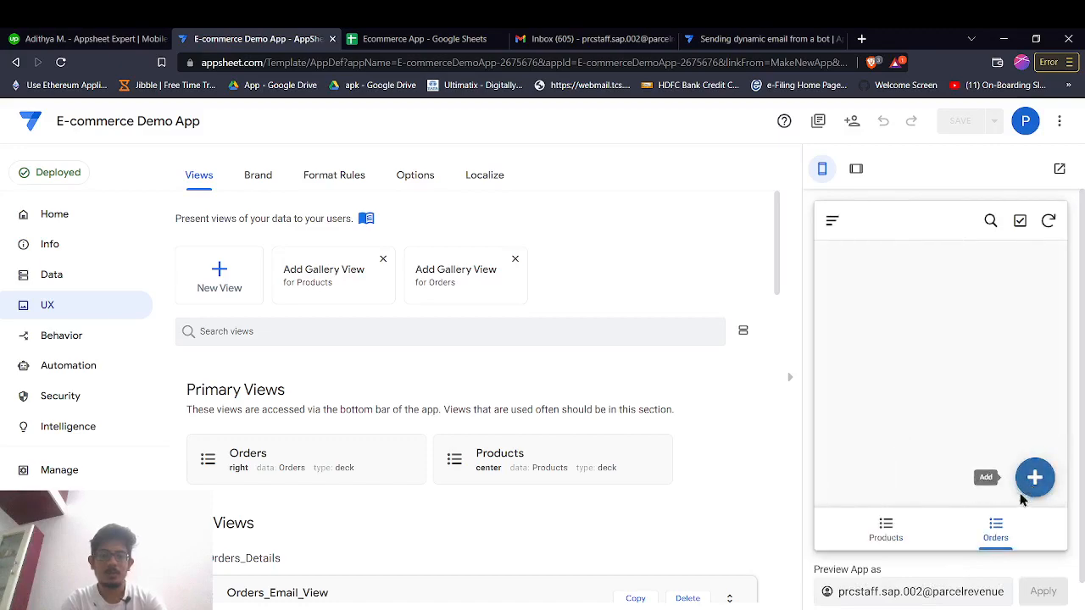
left_click(916, 536)
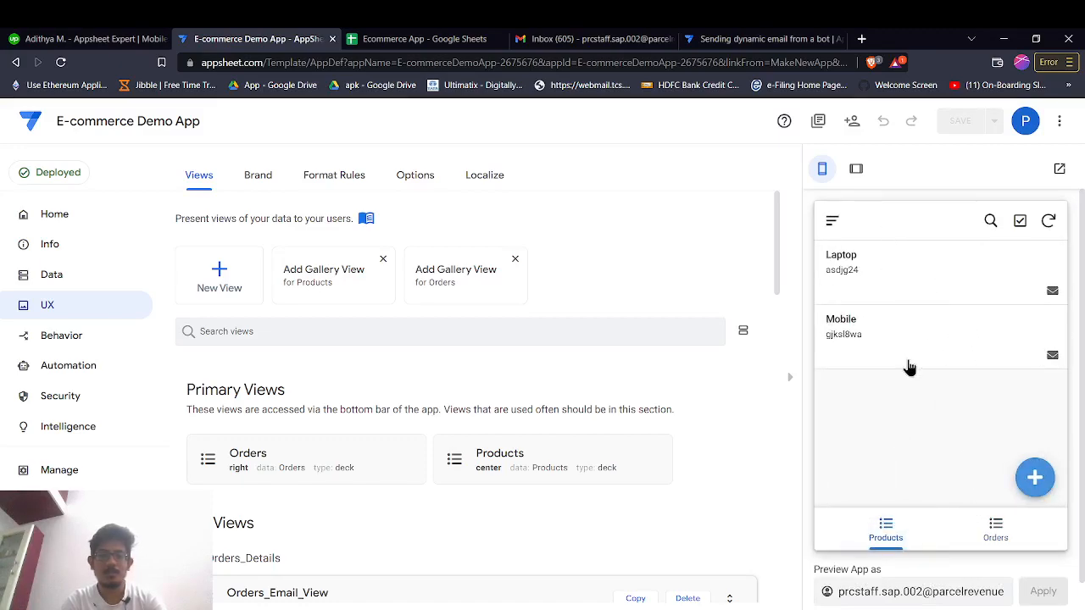
left_click(966, 545)
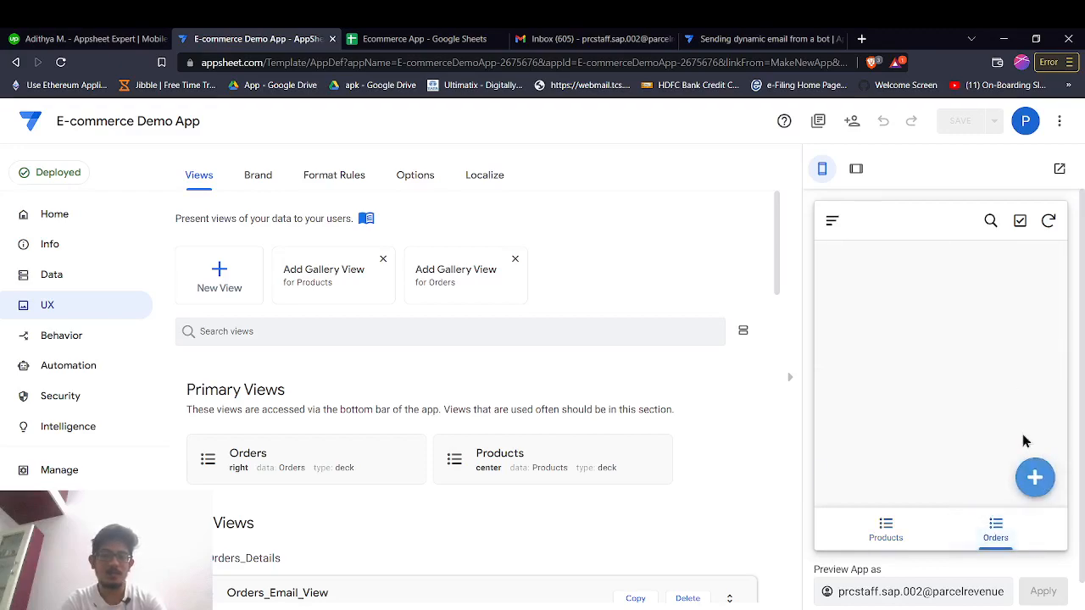
left_click(1035, 489)
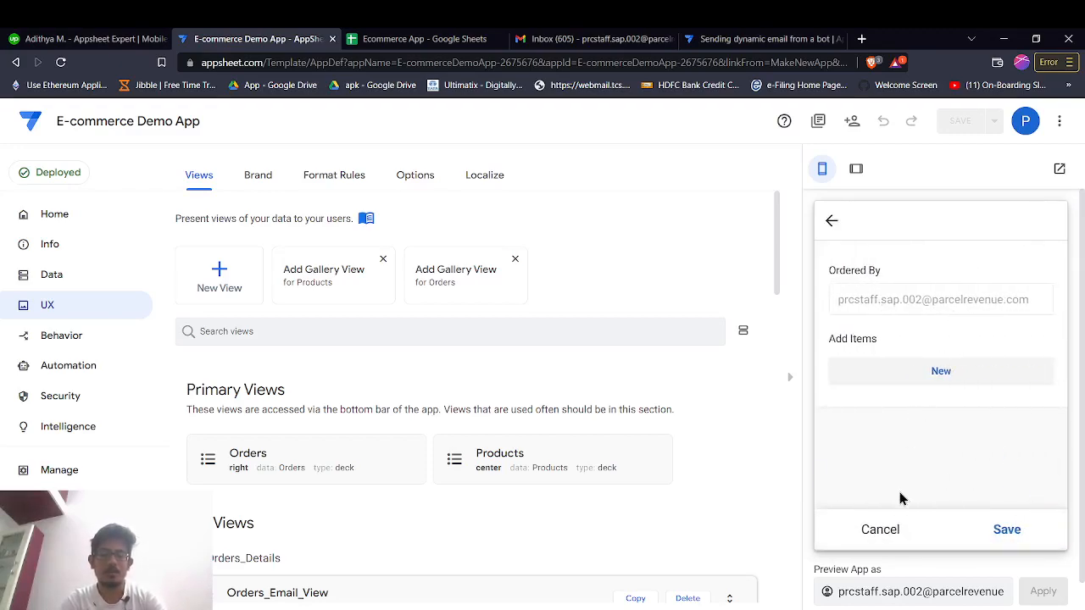
Examine the Orders table's definition, its sheet in Google Sheets, and the column structures of Orders and Orders_Details.
scroll(900, 495, "down", 1)
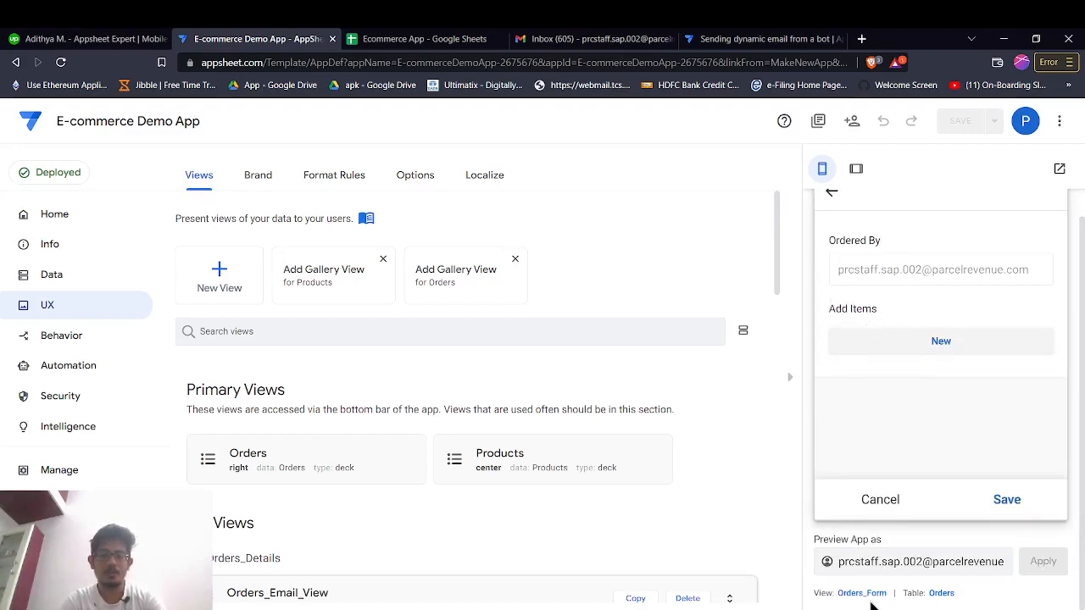
left_click(941, 594)
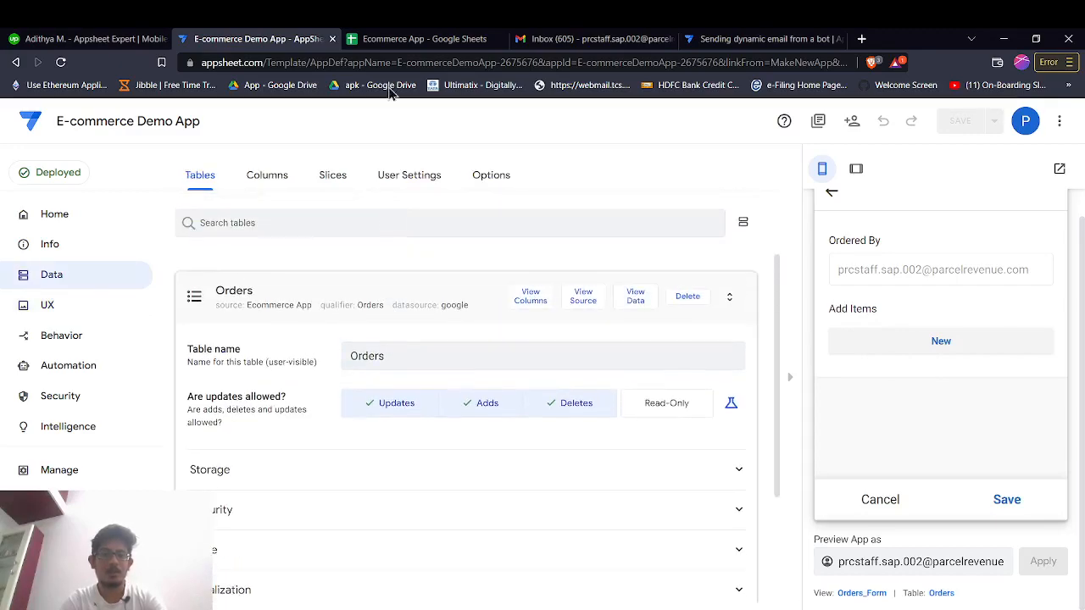
left_click(377, 38)
left_click(189, 596)
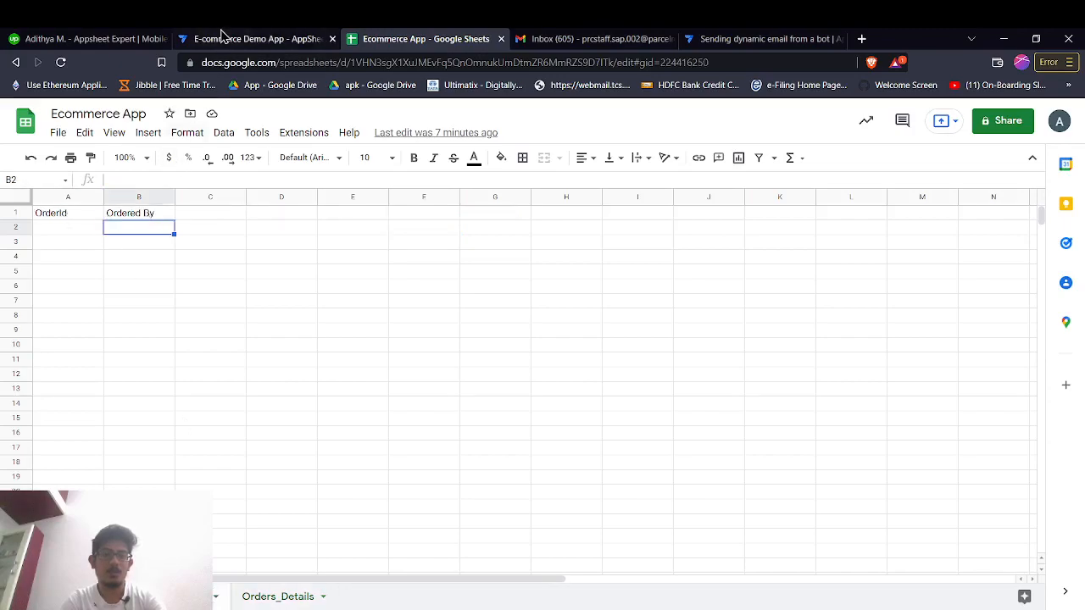
left_click(222, 34)
left_click(534, 298)
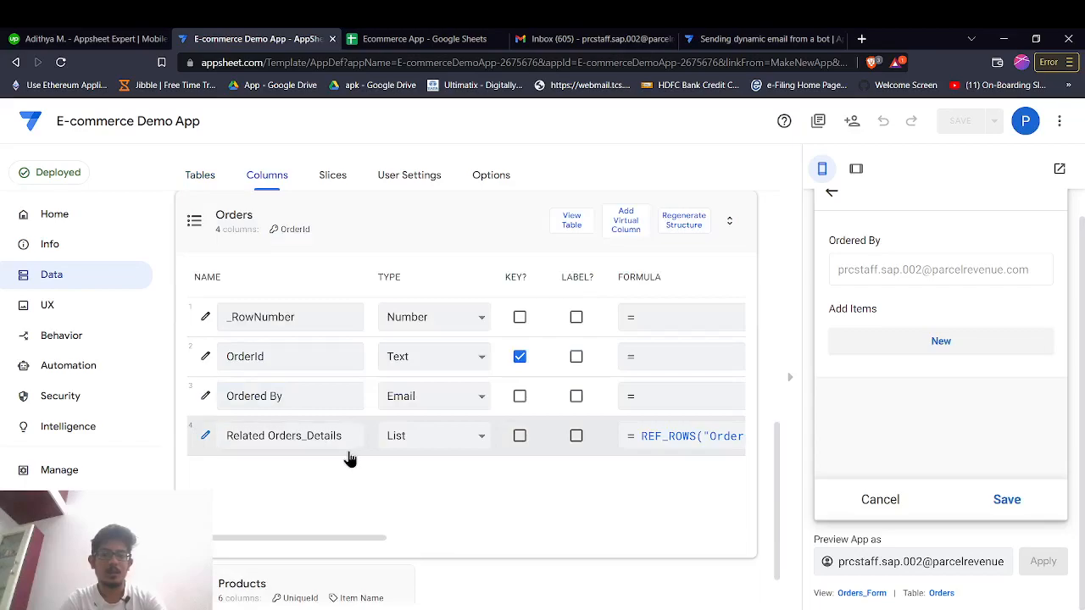
scroll(352, 466, "down", 1)
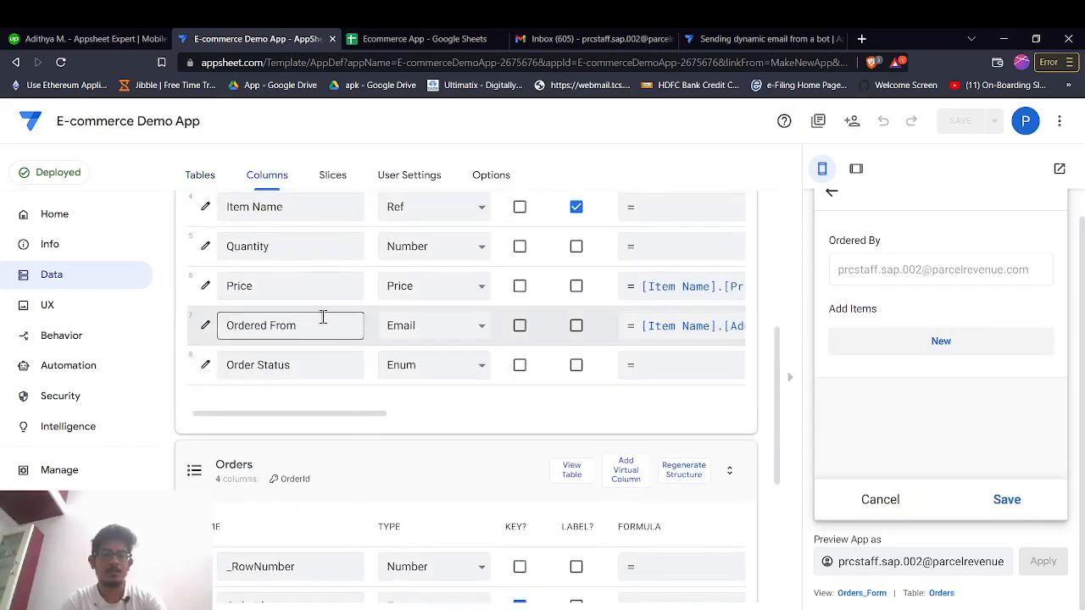
scroll(376, 403, "up", 5)
scroll(376, 323, "down", 3)
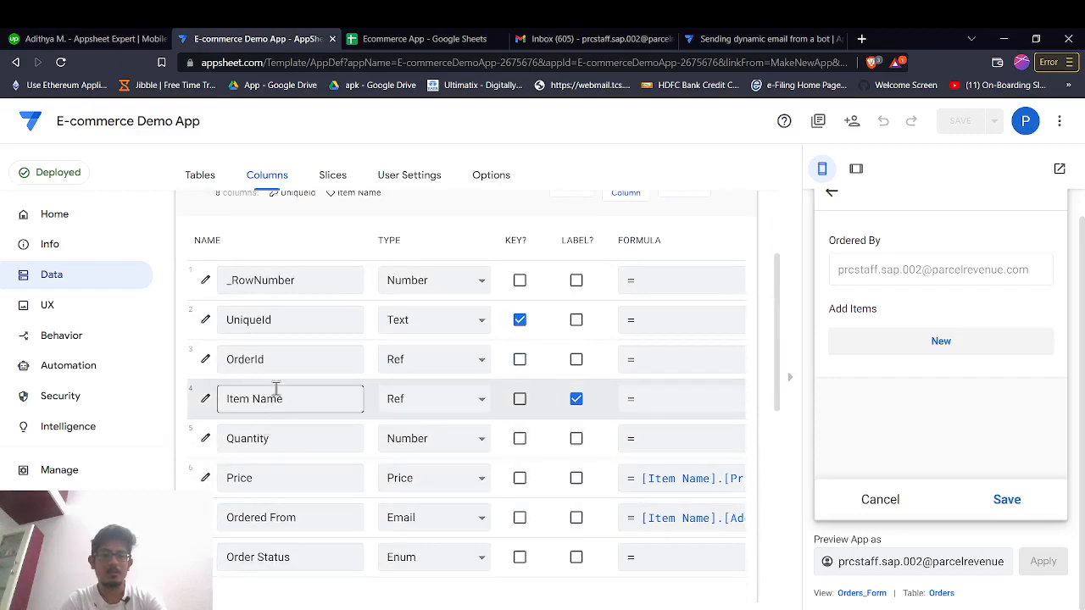
Review the Ref settings of the OrderId and Item Name columns in Orders_Details, toggling OrderId's "Is a part of?" option off and on.
left_click(288, 358)
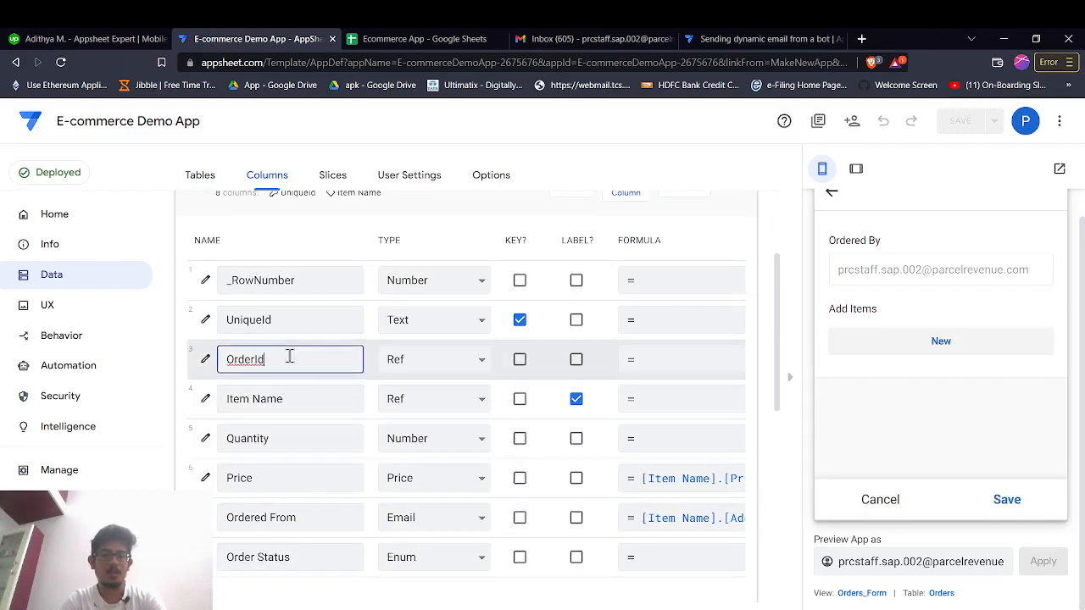
left_click(207, 359)
scroll(343, 415, "down", 1)
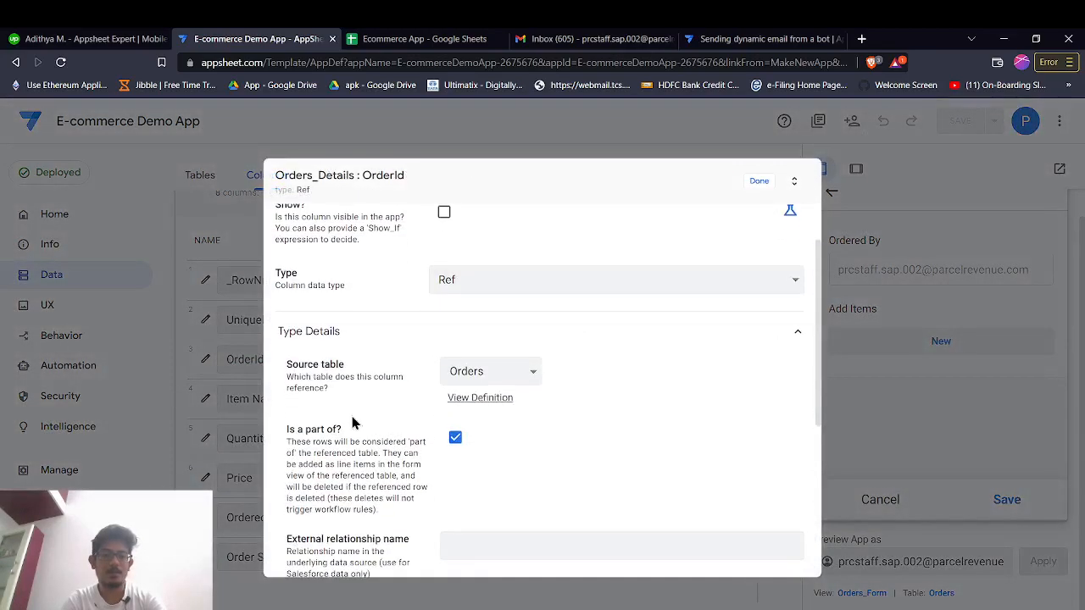
left_click(454, 439)
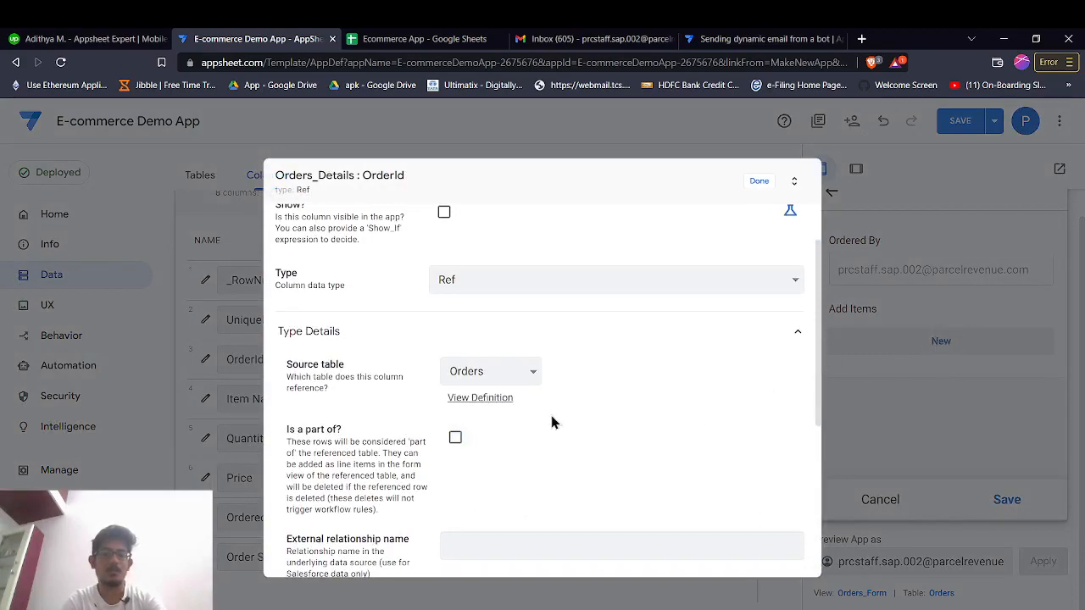
left_click(455, 439)
scroll(595, 283, "up", 1)
scroll(596, 283, "down", 1)
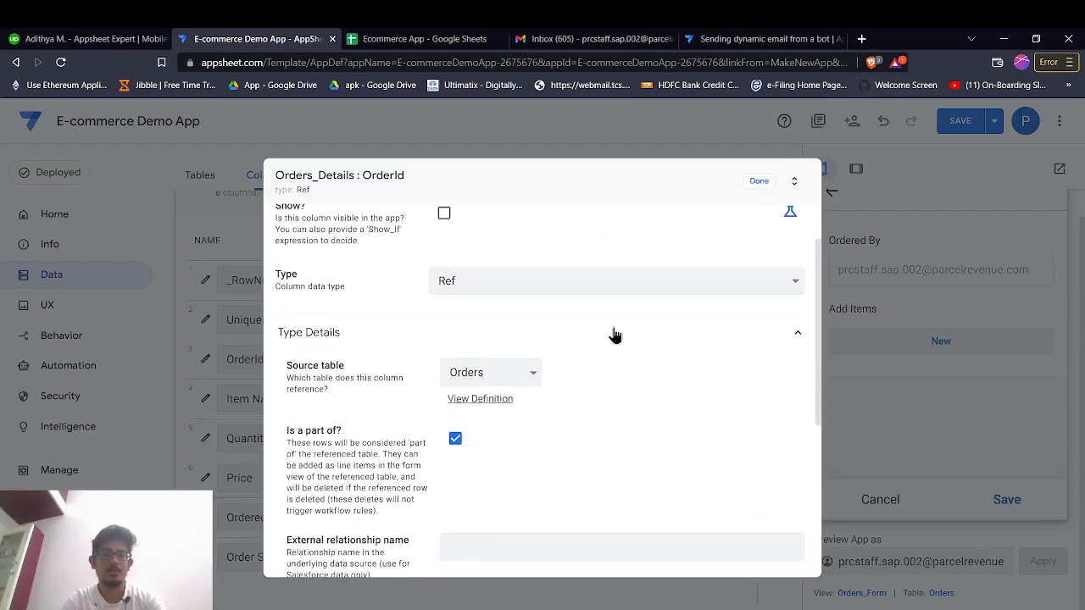
left_click(751, 178)
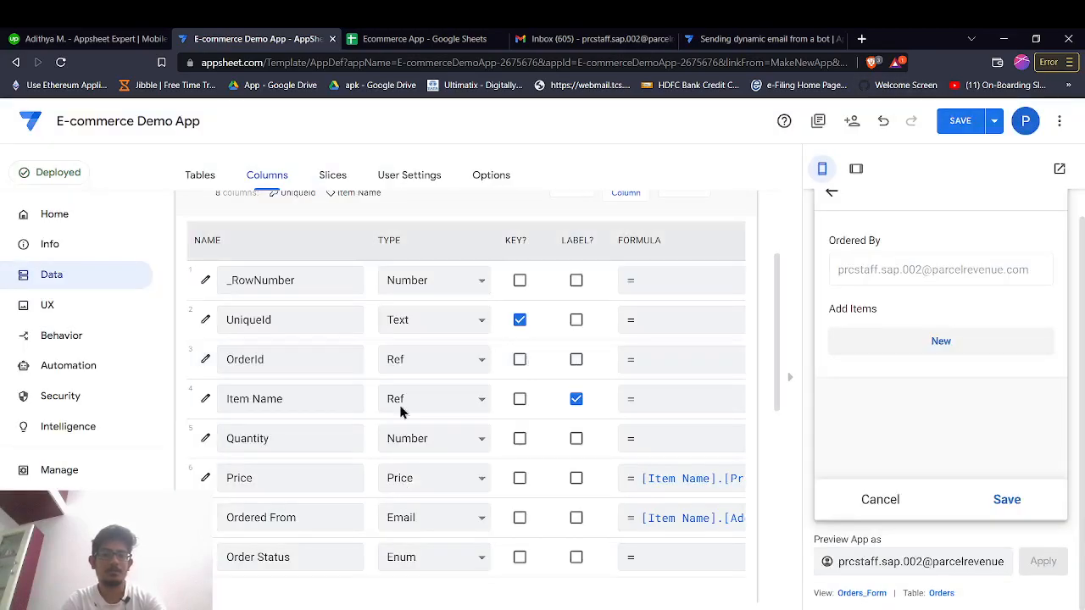
left_click(205, 398)
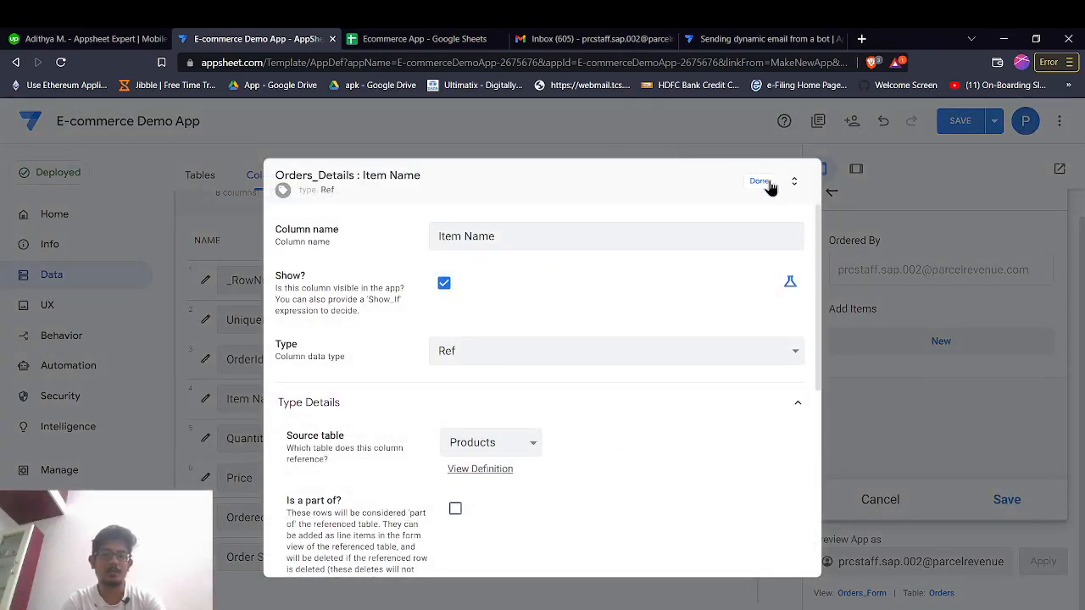
left_click(759, 181)
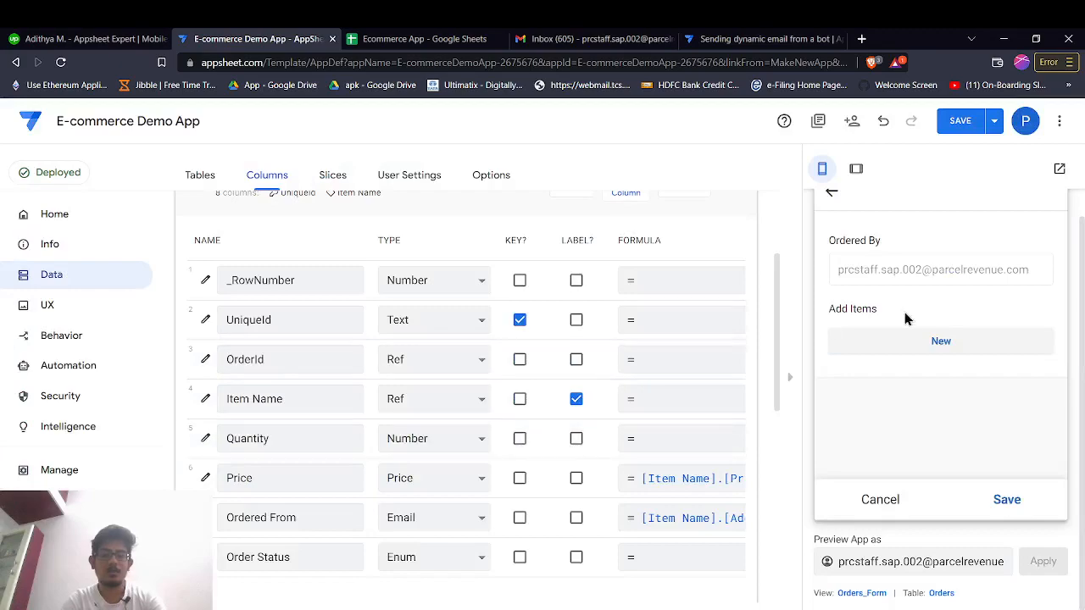
Add a Laptop item with quantity 2 to the new order in the app preview.
left_click(946, 341)
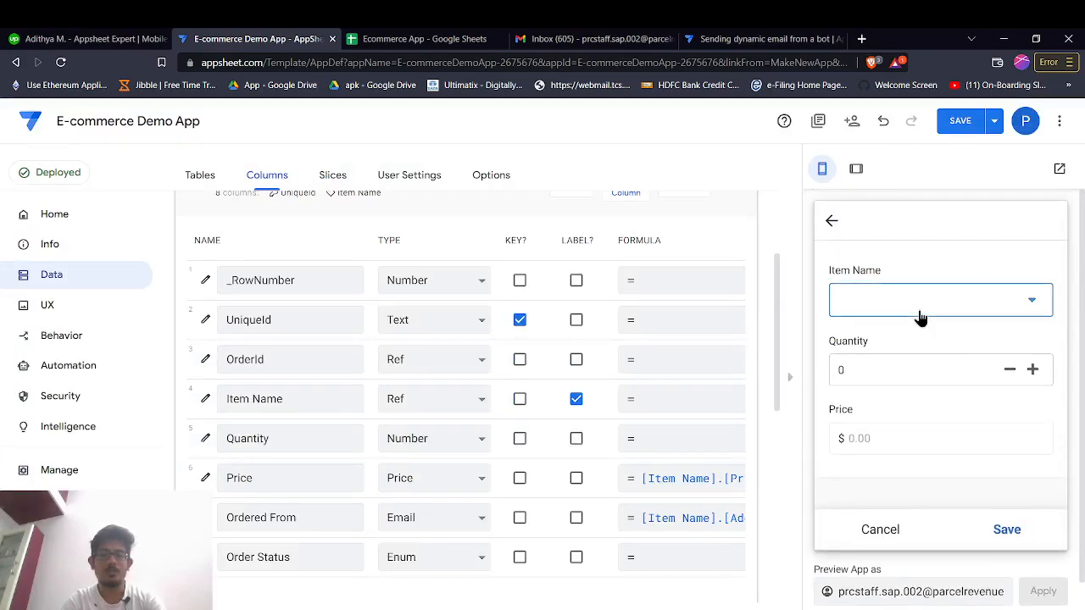
left_click(918, 305)
left_click(888, 304)
left_click(945, 381)
type("2")
left_click(1006, 529)
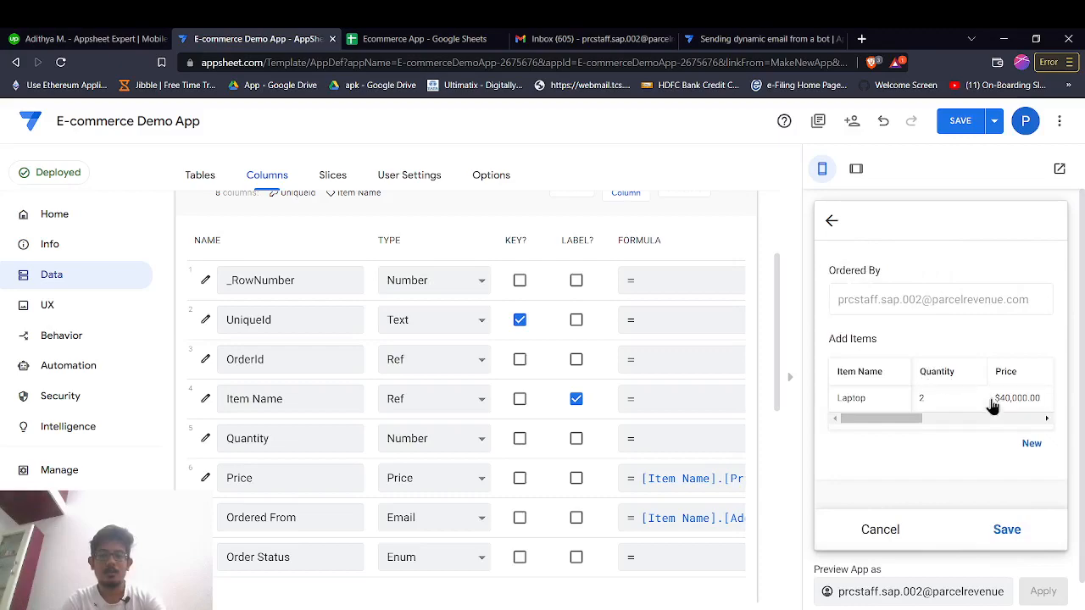
Add a Mobile item with quantity 5 to the order, and save and sync the order.
left_click(1031, 446)
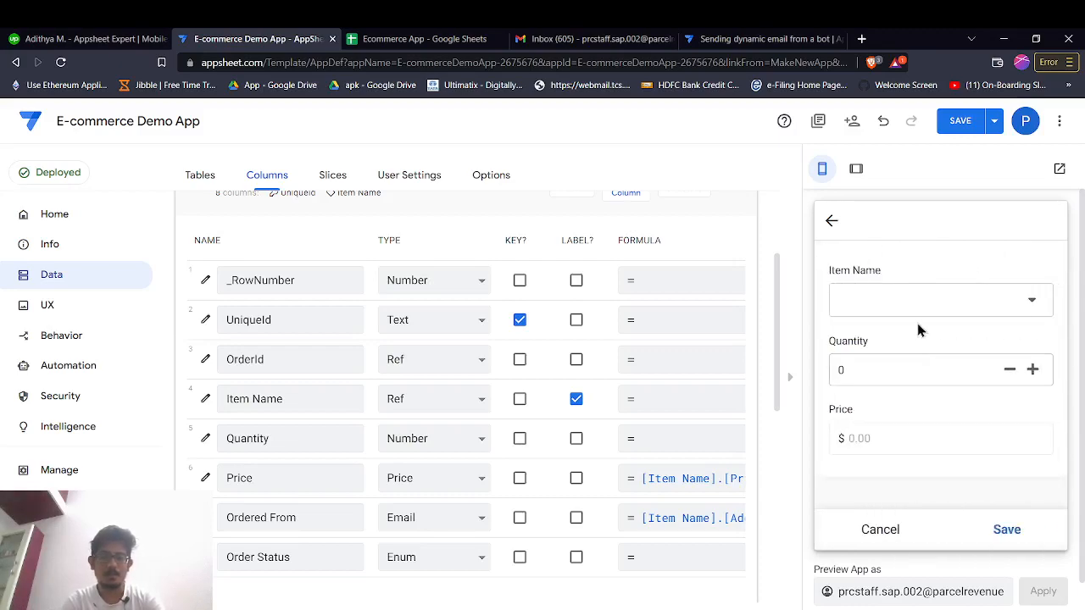
left_click(914, 312)
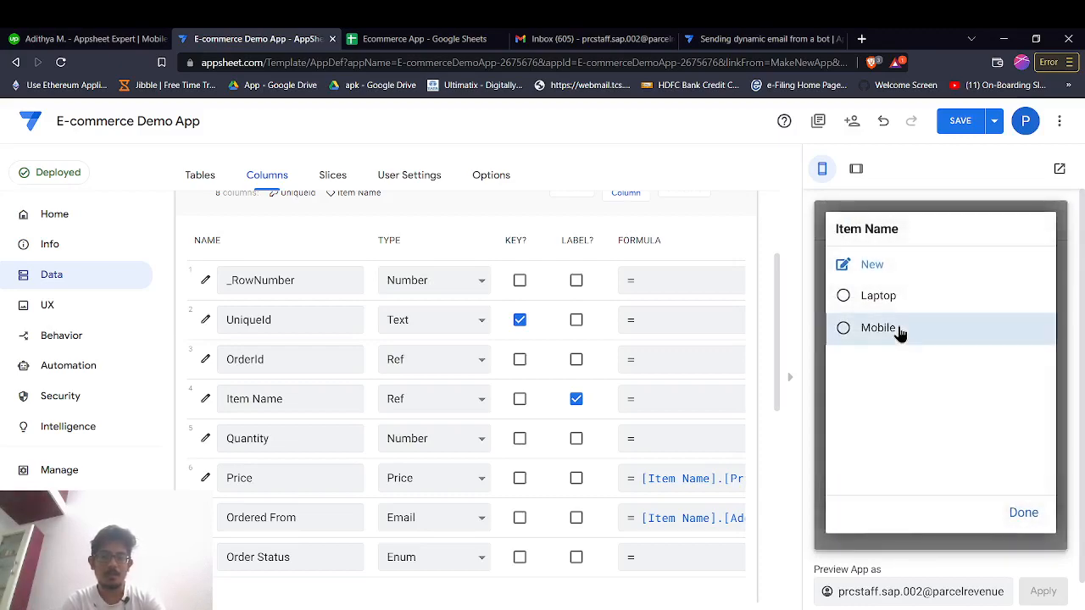
left_click(900, 331)
left_click(880, 377)
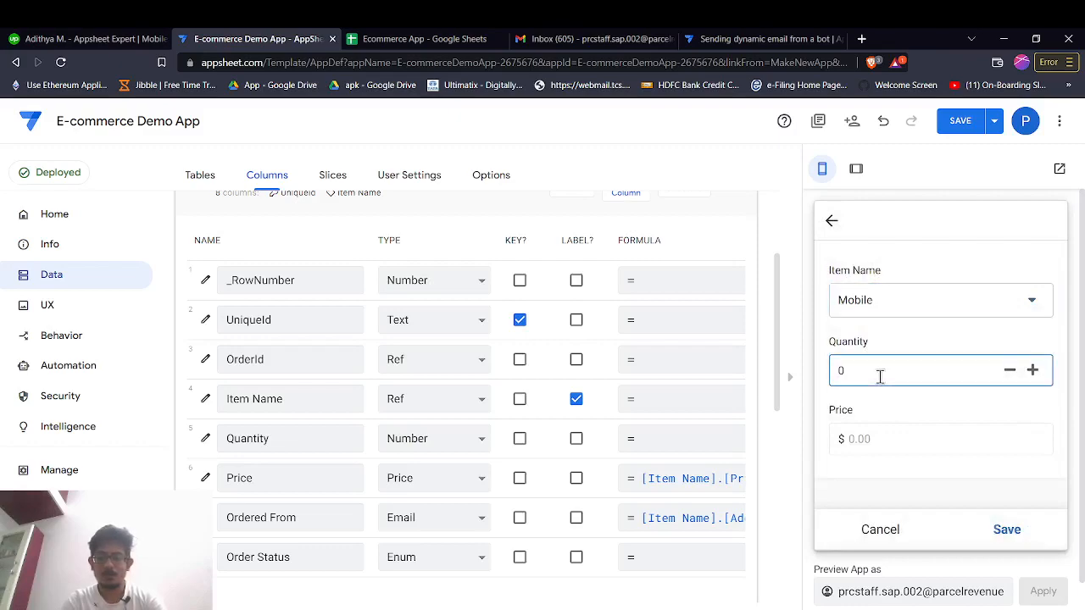
left_click(1007, 530)
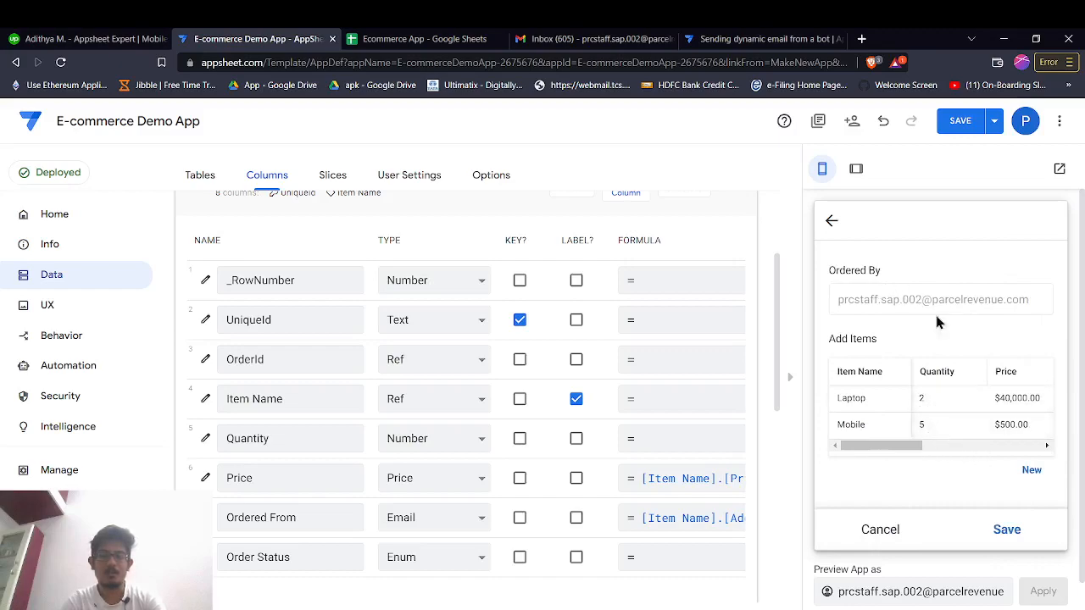
left_click(1007, 530)
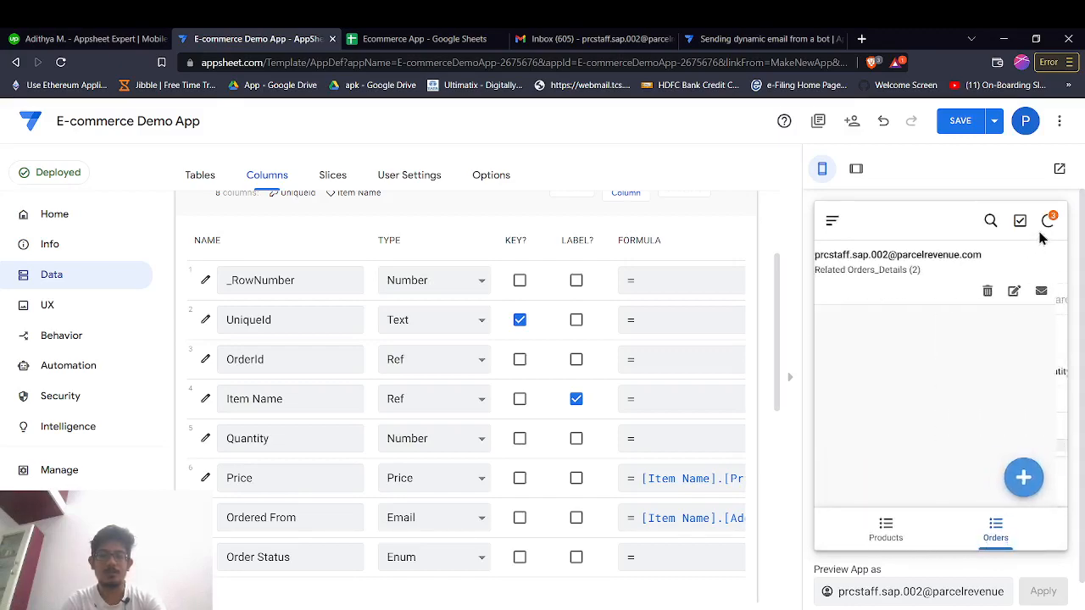
left_click(1051, 221)
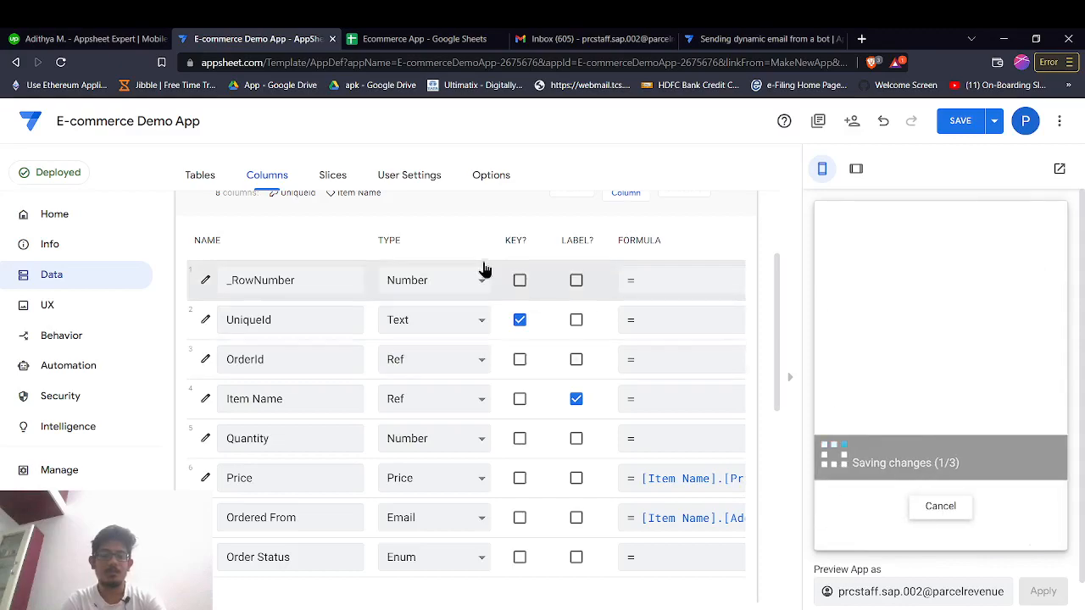
Switch to the Ecommerce App spreadsheet and check the Added By values of the Laptop and Mobile products.
left_click(420, 38)
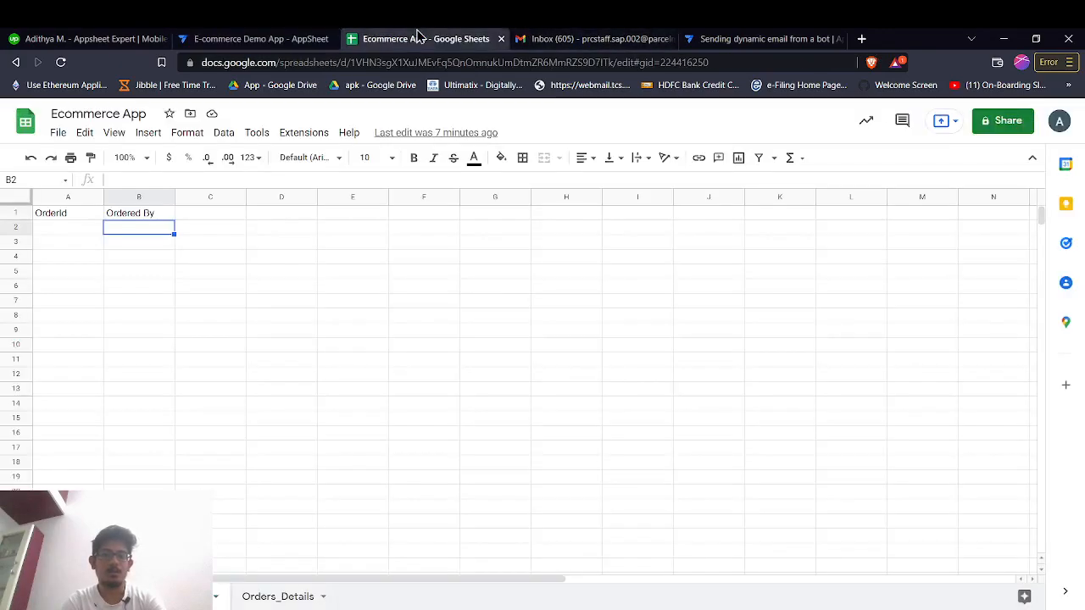
left_click(123, 596)
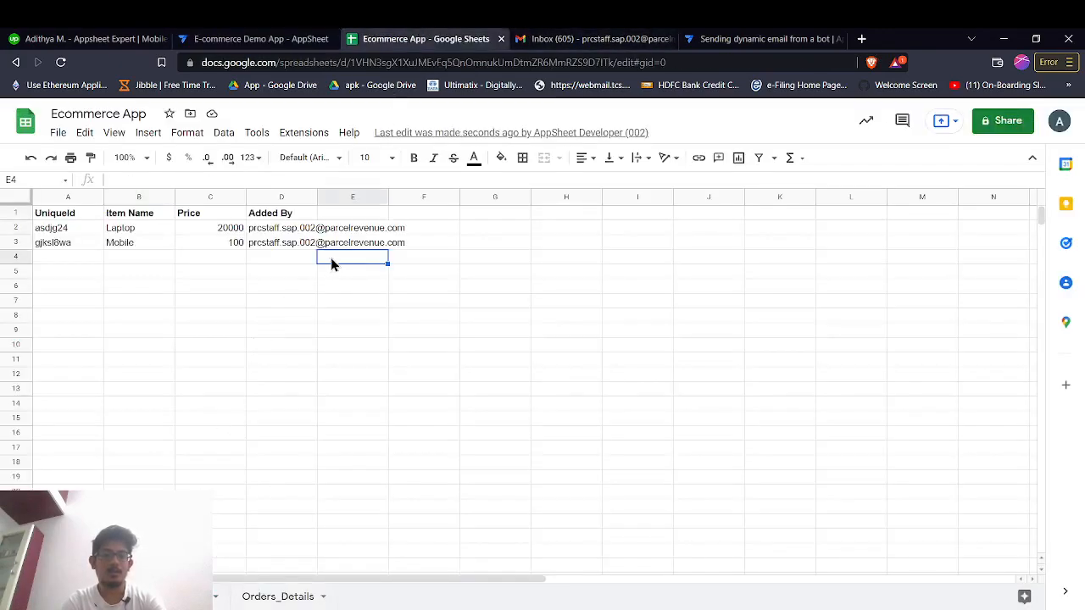
left_click(278, 230)
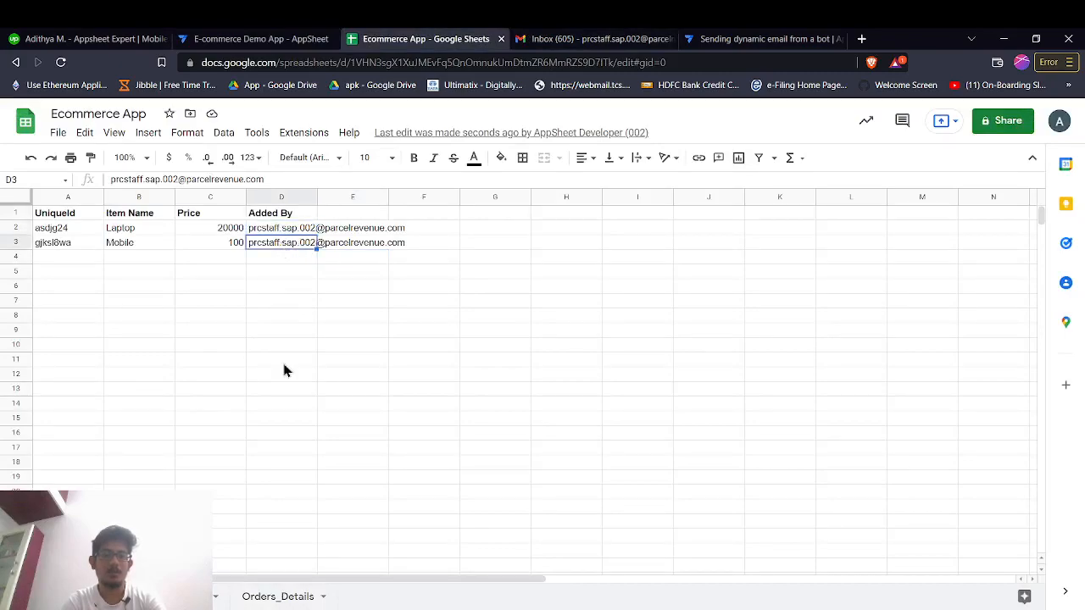
Make the header rows of the Orders and Orders_Details sheets bold.
left_click(200, 597)
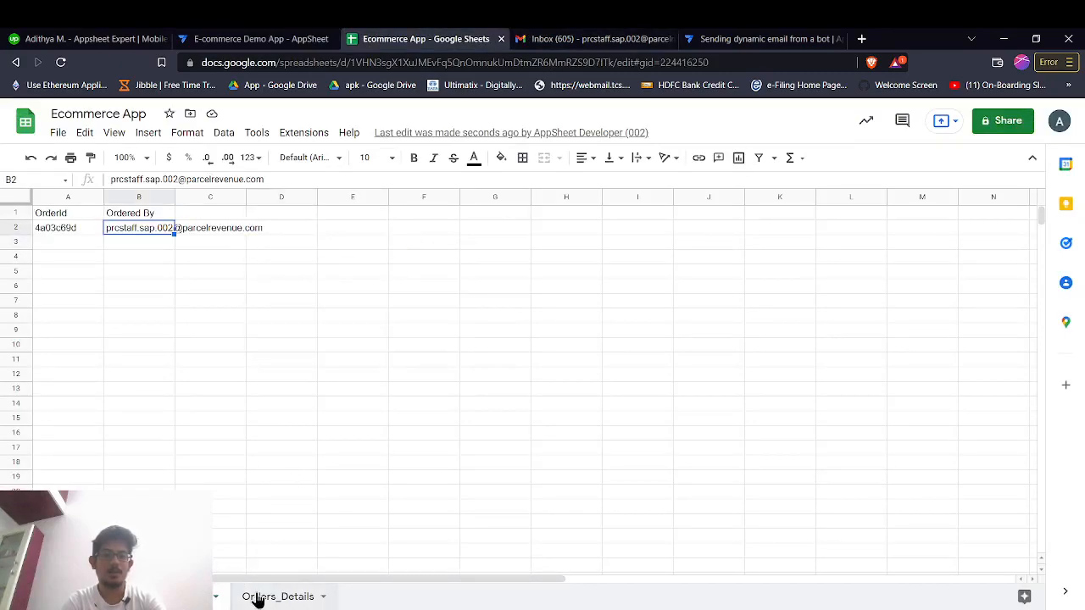
left_click(16, 214)
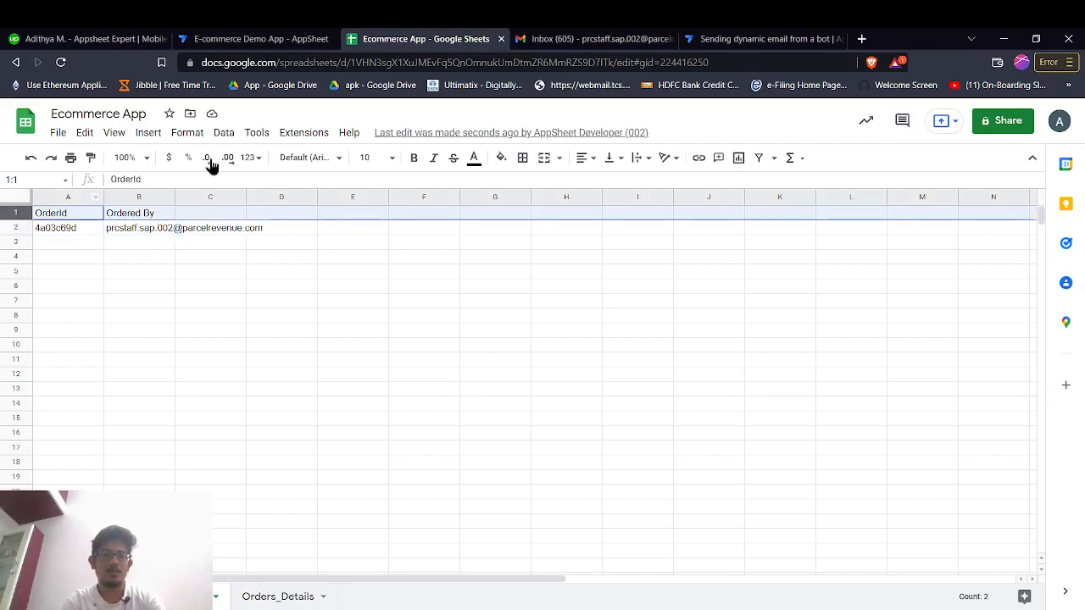
left_click(414, 158)
left_click(265, 597)
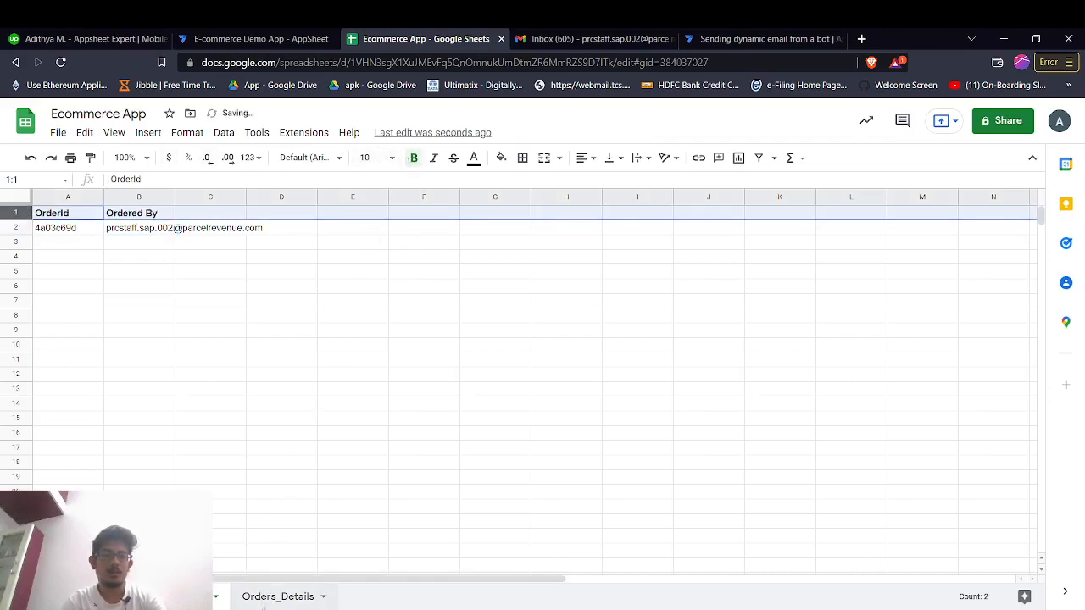
left_click(16, 214)
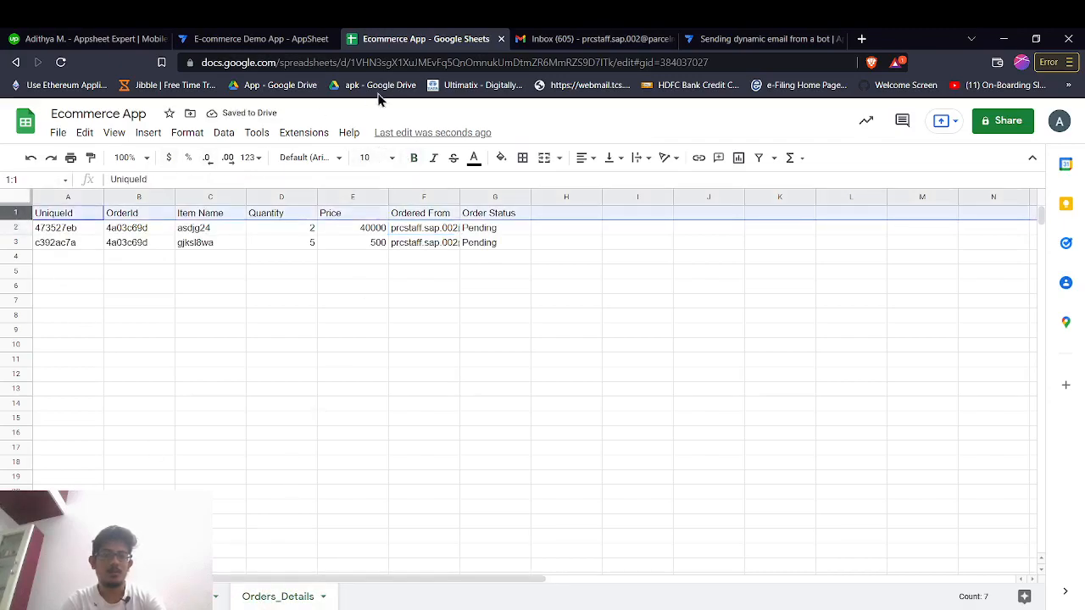
left_click(414, 157)
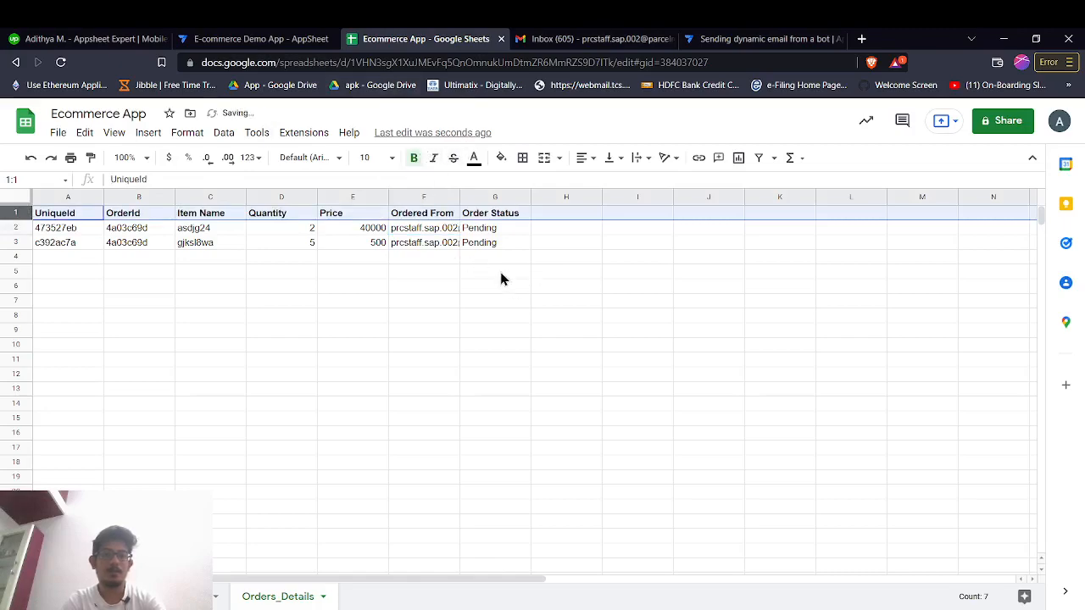
Check the Order Status values of both Orders_Details rows, and switch to the Gmail inbox to look for the bot's emails.
left_click(489, 229)
left_click(492, 244)
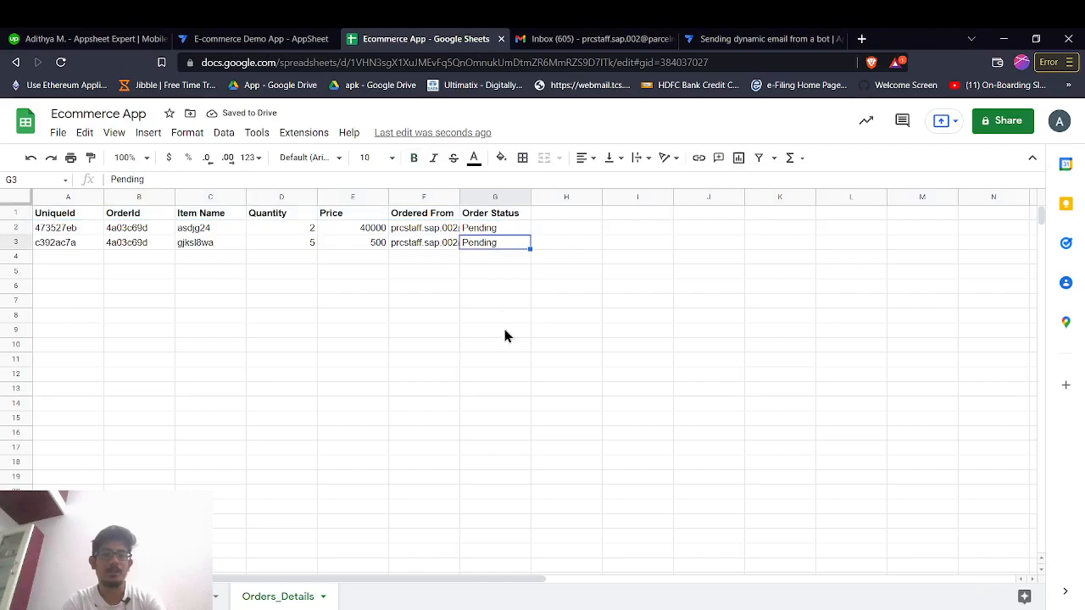
left_click(555, 38)
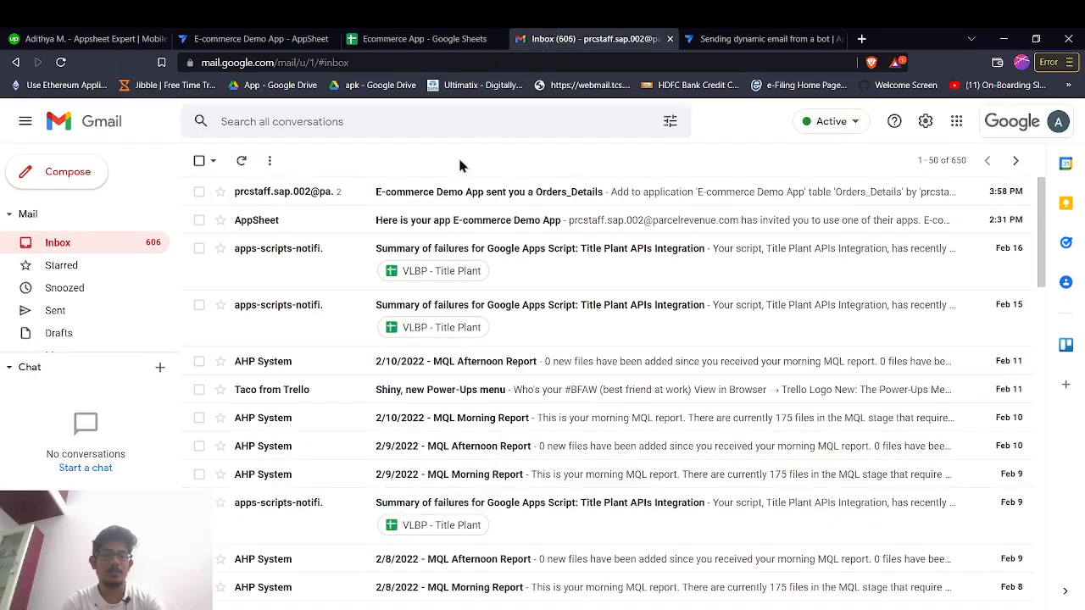
Open the Orders_Details email sent by the E-commerce Demo App and compare it with the rows in the Orders_Details sheet.
left_click(371, 200)
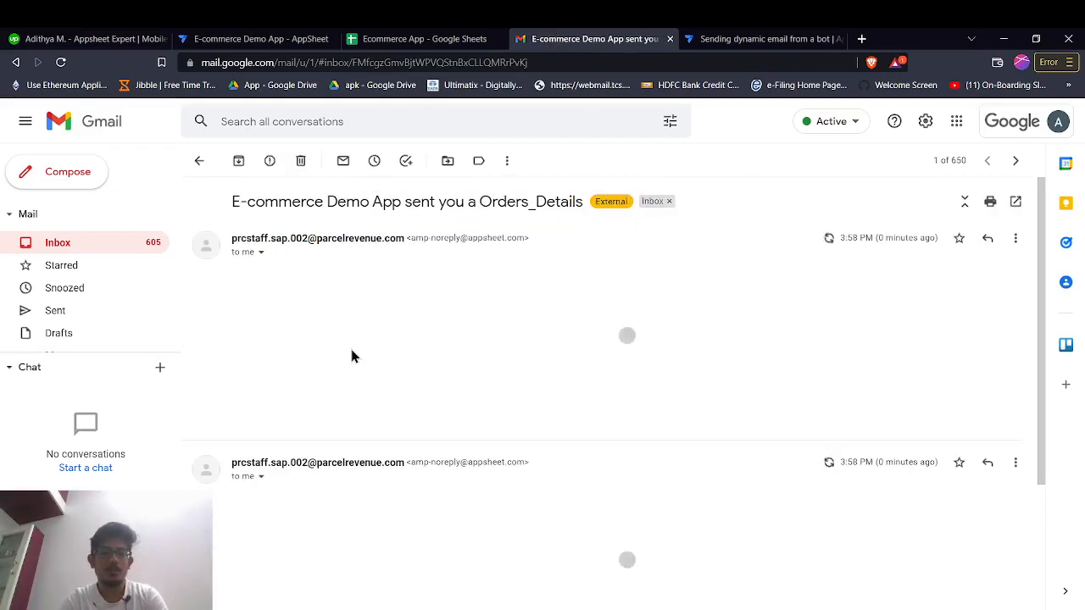
left_click(388, 38)
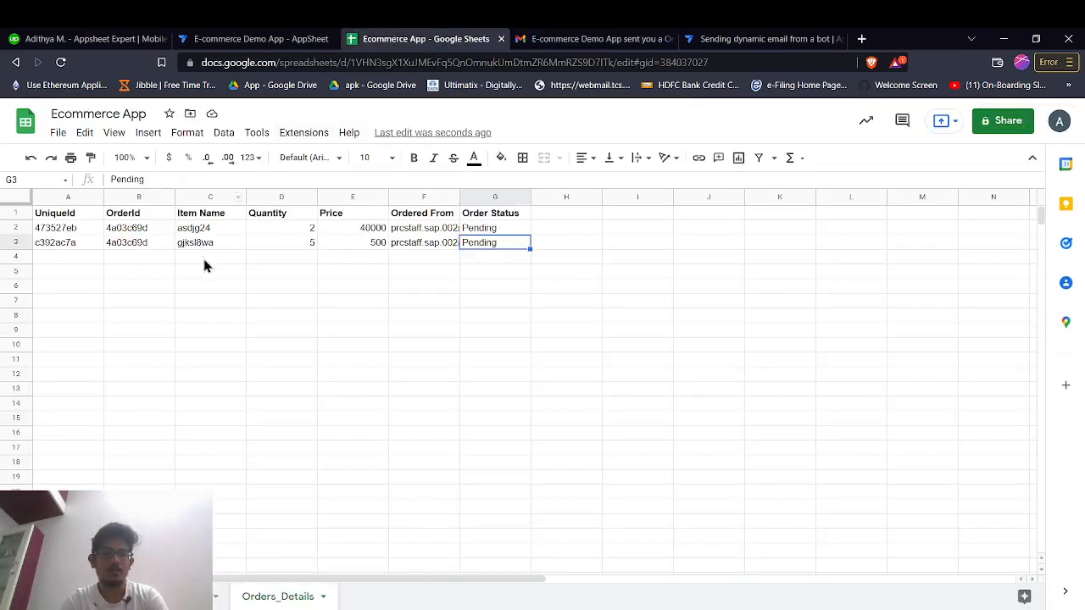
left_click(625, 38)
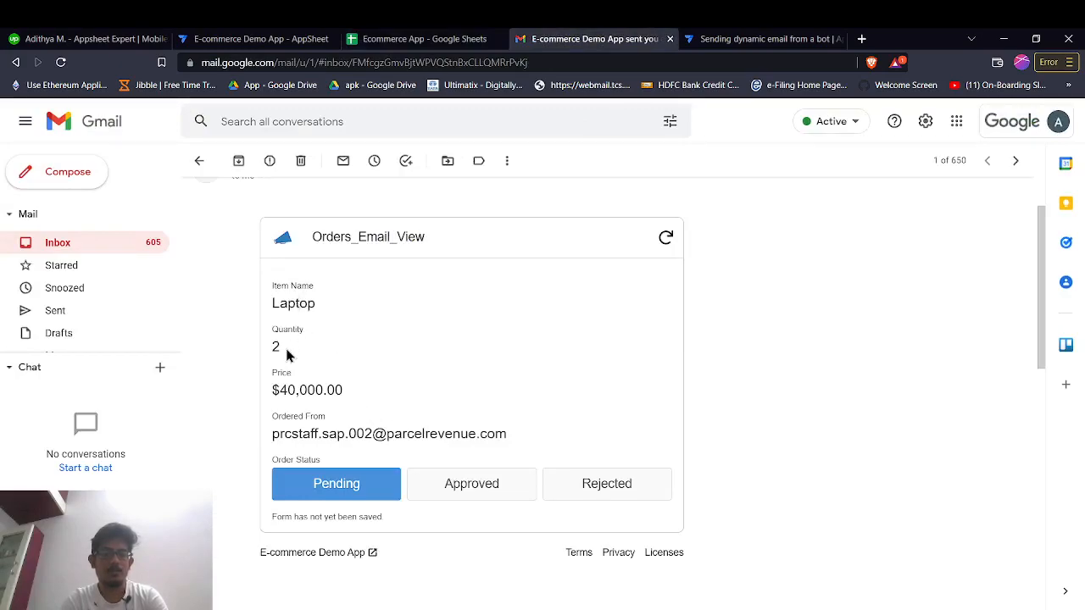
Set the Laptop item's Order Status to Approved directly in its emailed Orders_Email_View form.
scroll(287, 354, "up", 1)
scroll(286, 354, "down", 2)
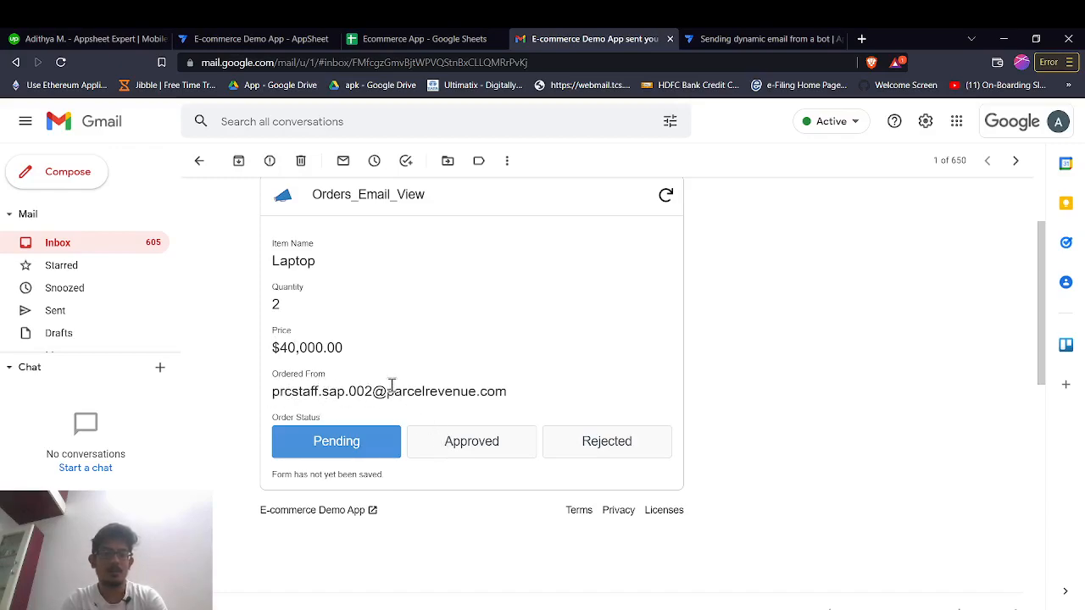
scroll(392, 386, "down", 1)
scroll(392, 386, "up", 1)
scroll(391, 385, "down", 2)
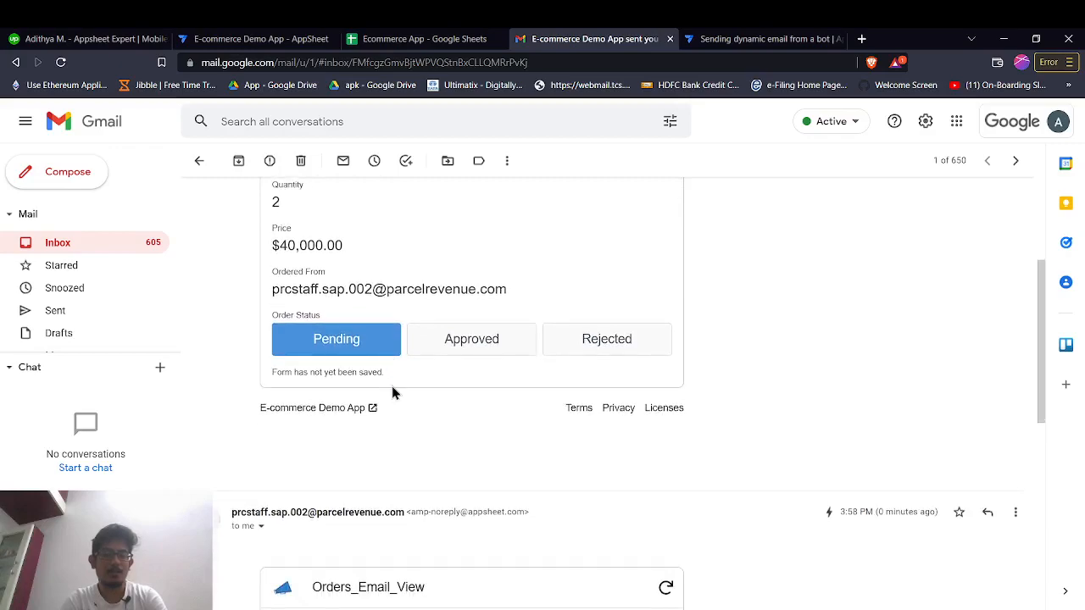
left_click(490, 343)
Set the Mobile item's Order Status to Rejected in the second emailed Orders_Email_View form.
scroll(463, 467, "down", 2)
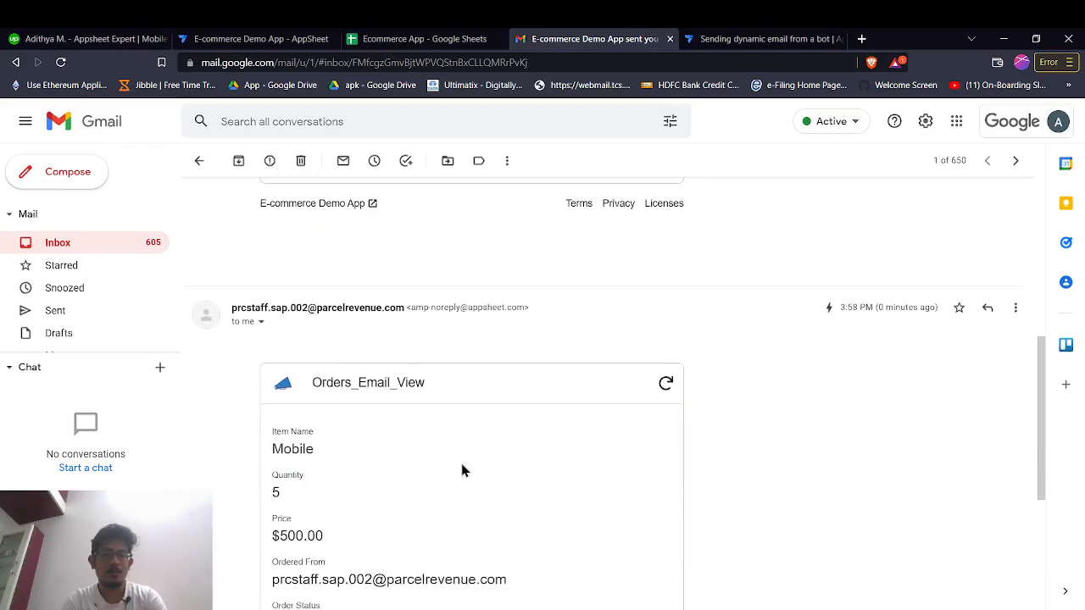
scroll(416, 450, "down", 1)
scroll(415, 449, "down", 1)
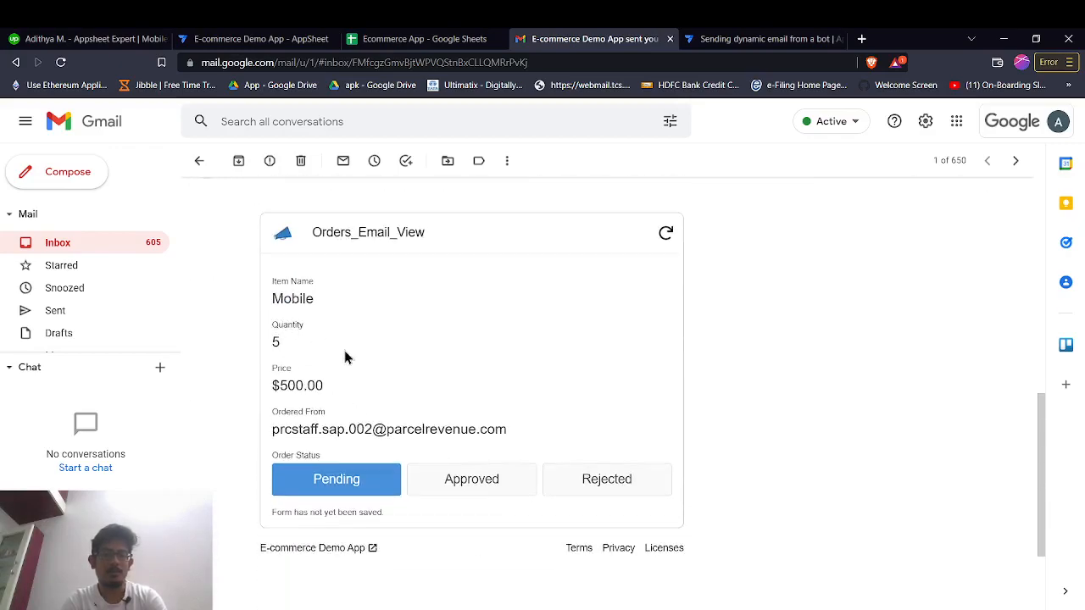
left_click(576, 494)
scroll(577, 500, "down", 2)
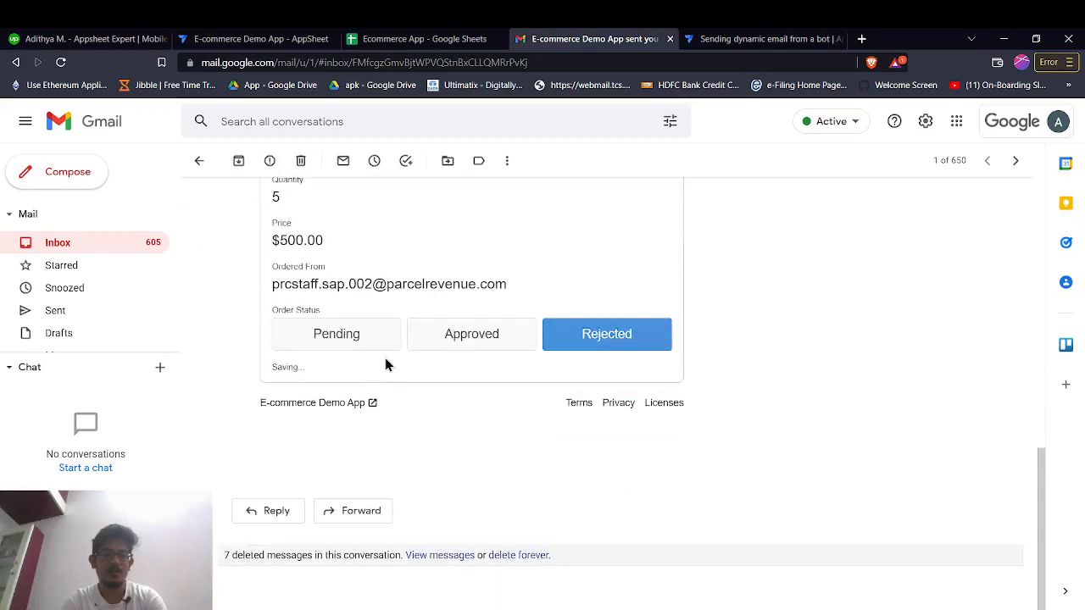
scroll(551, 390, "up", 2)
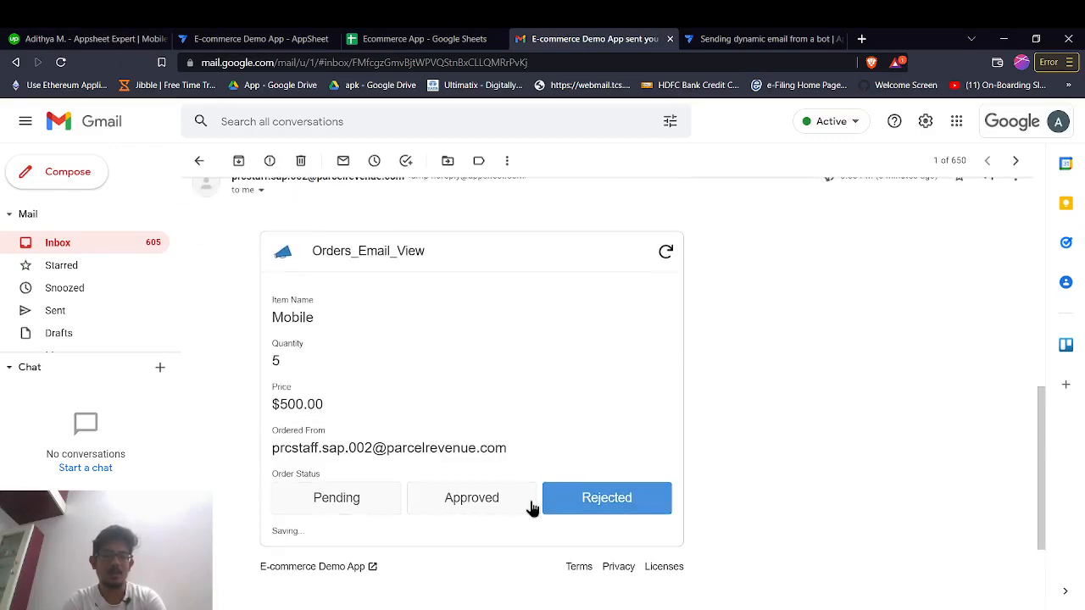
scroll(532, 507, "down", 2)
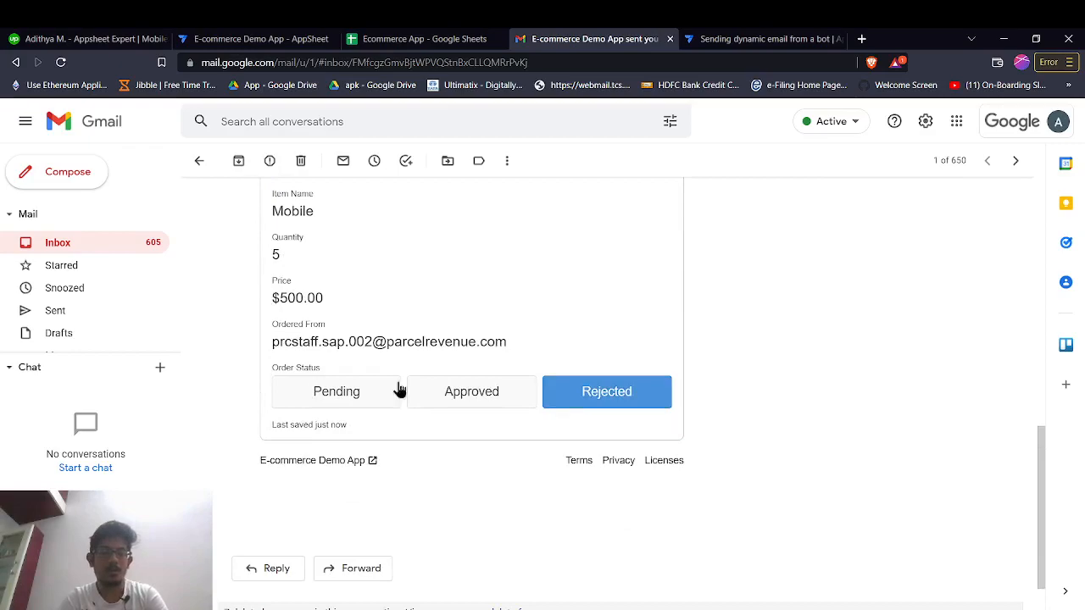
Review the statuses saved in both emailed forms and check them against the Order Status column of the Orders_Details sheet.
scroll(472, 467, "up", 1)
scroll(475, 390, "up", 3)
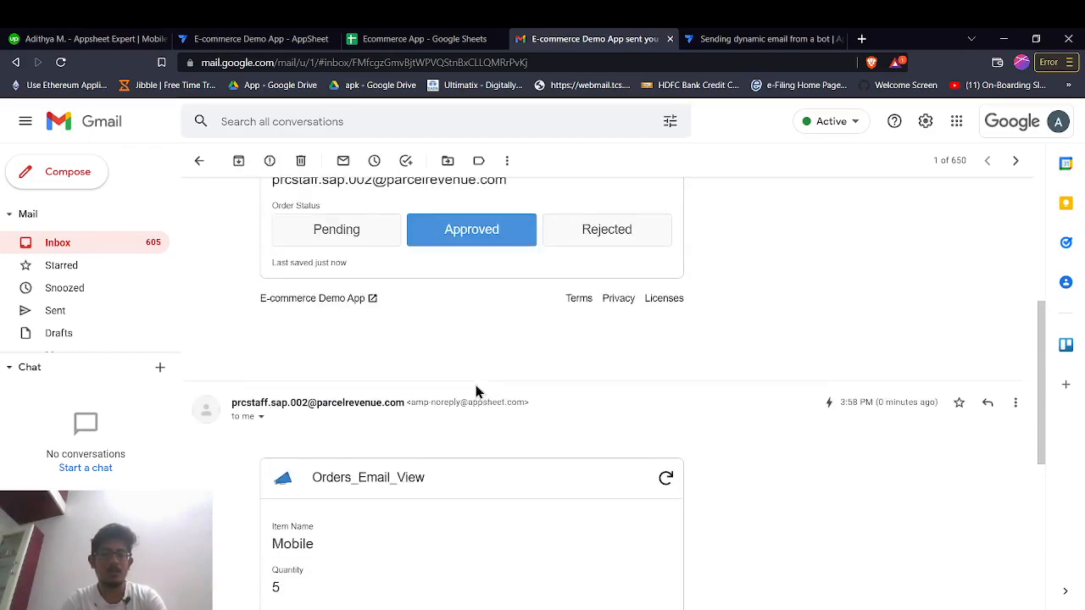
scroll(462, 262, "up", 3)
scroll(472, 312, "down", 5)
scroll(472, 313, "down", 2)
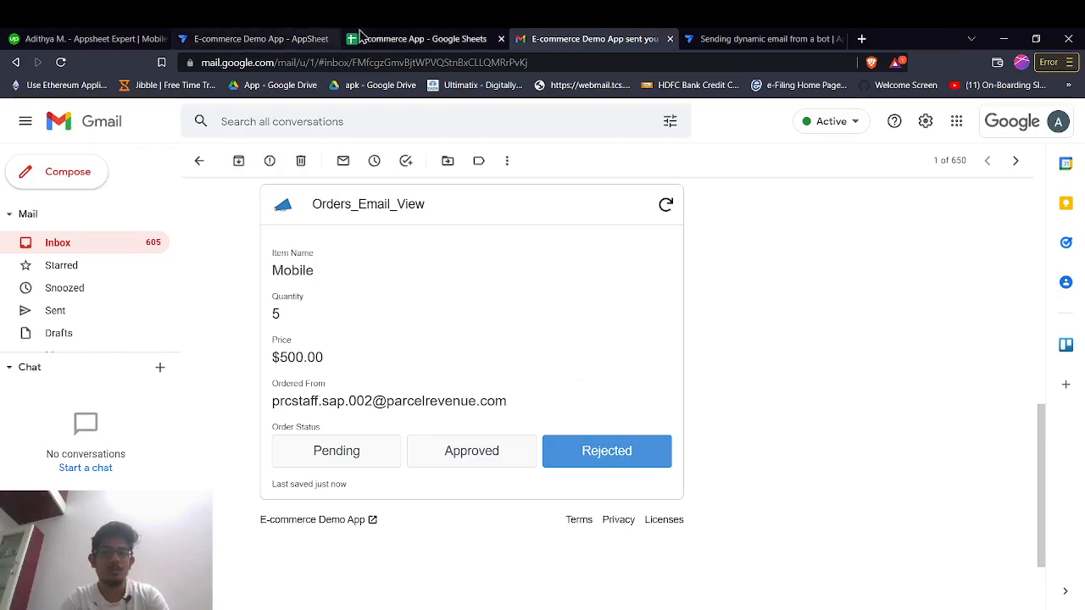
left_click(423, 38)
left_click(416, 313)
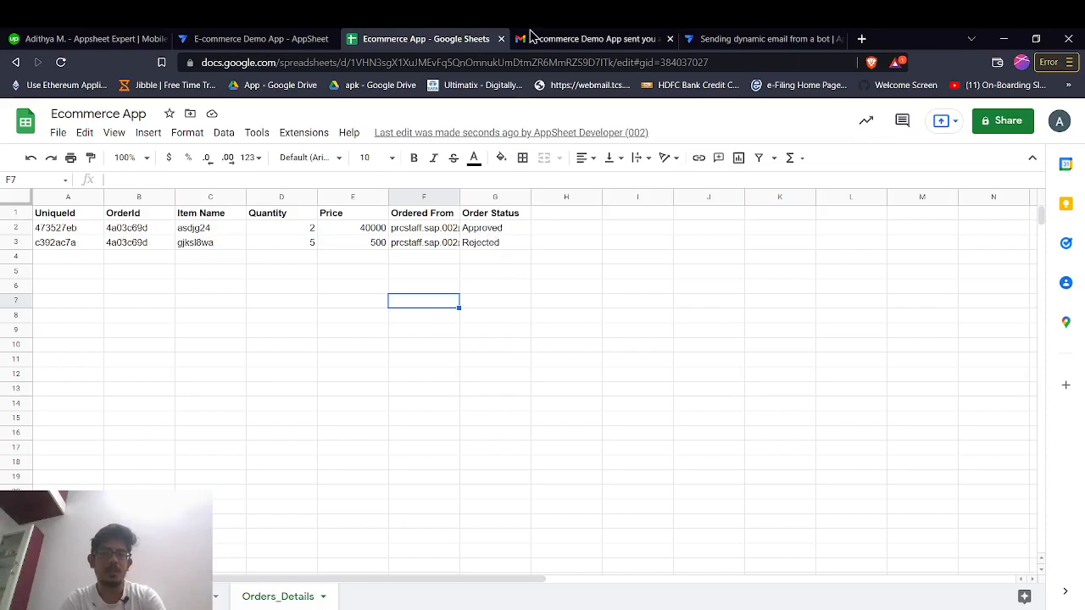
left_click(527, 38)
scroll(415, 354, "down", 5)
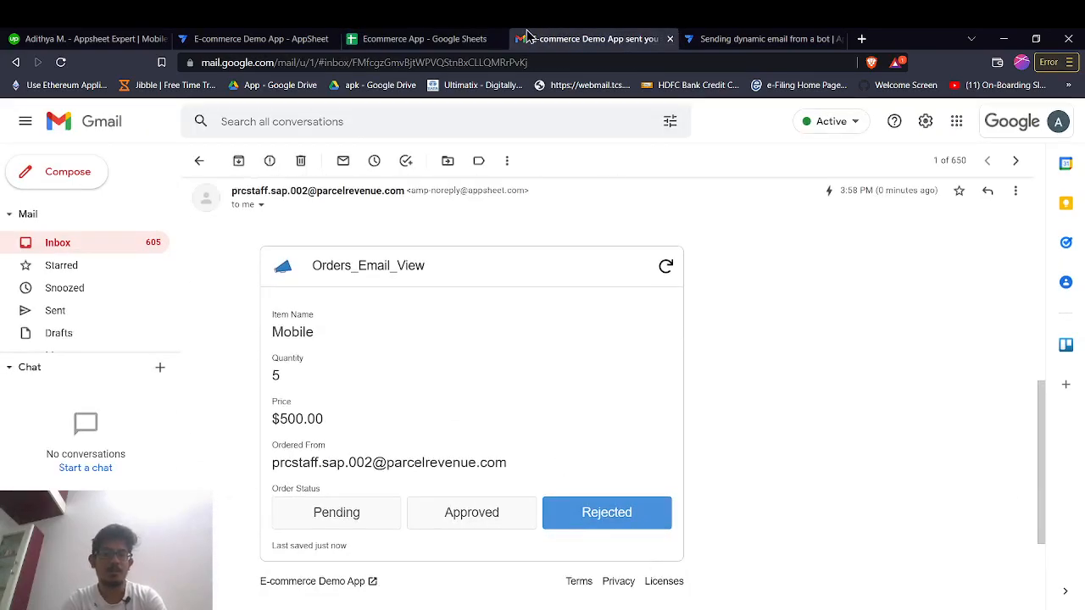
left_click(423, 38)
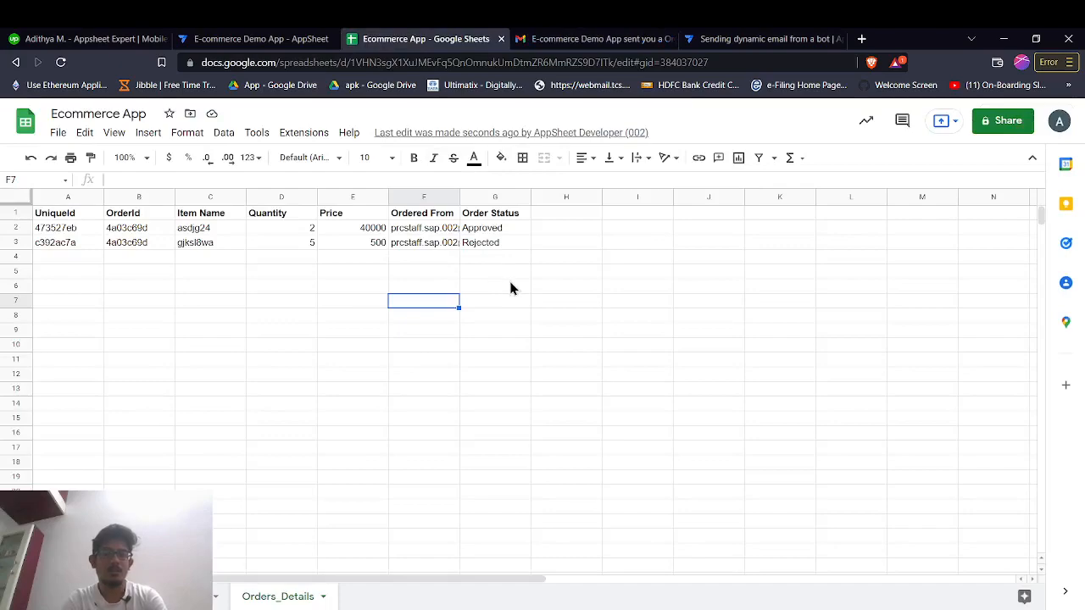
Return to the Laptop item's email in Gmail and compare its details and Order Status with the Orders_Details sheet again.
left_click(552, 39)
scroll(492, 318, "up", 3)
scroll(492, 314, "up", 3)
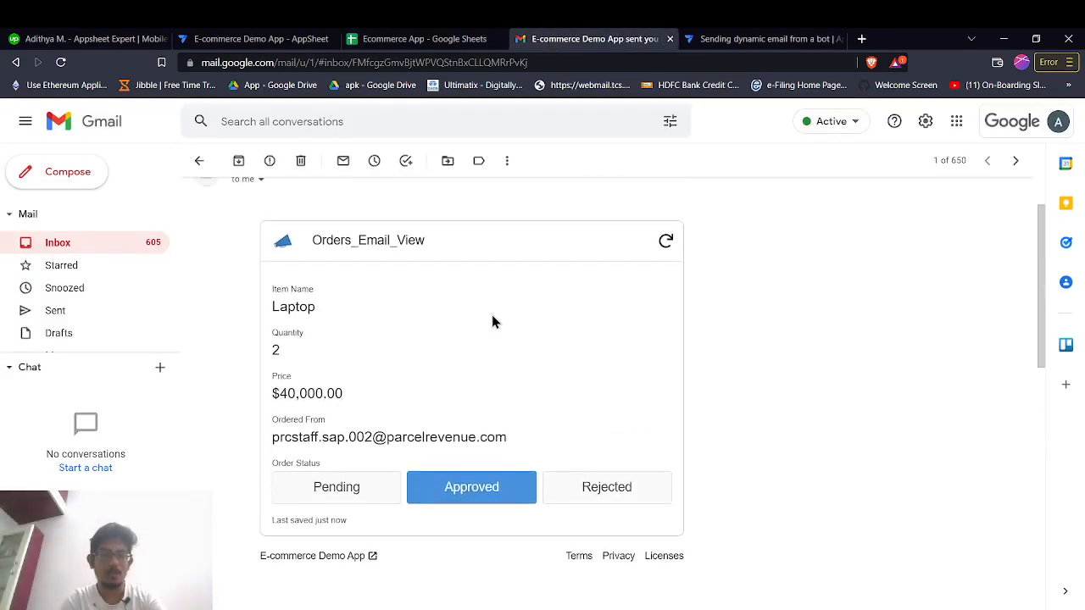
scroll(456, 355, "down", 2)
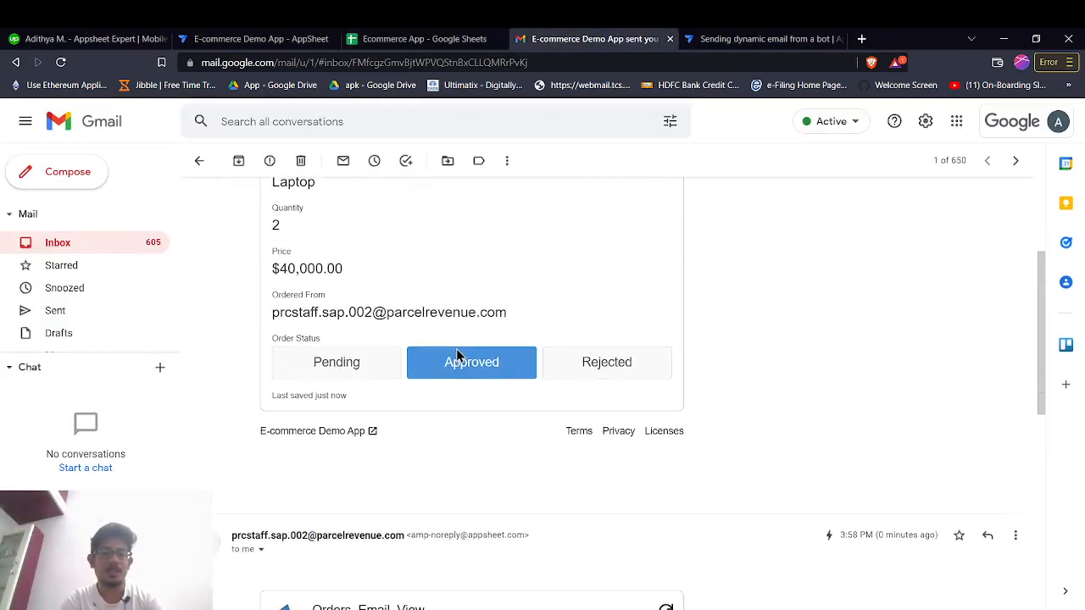
scroll(456, 355, "up", 3)
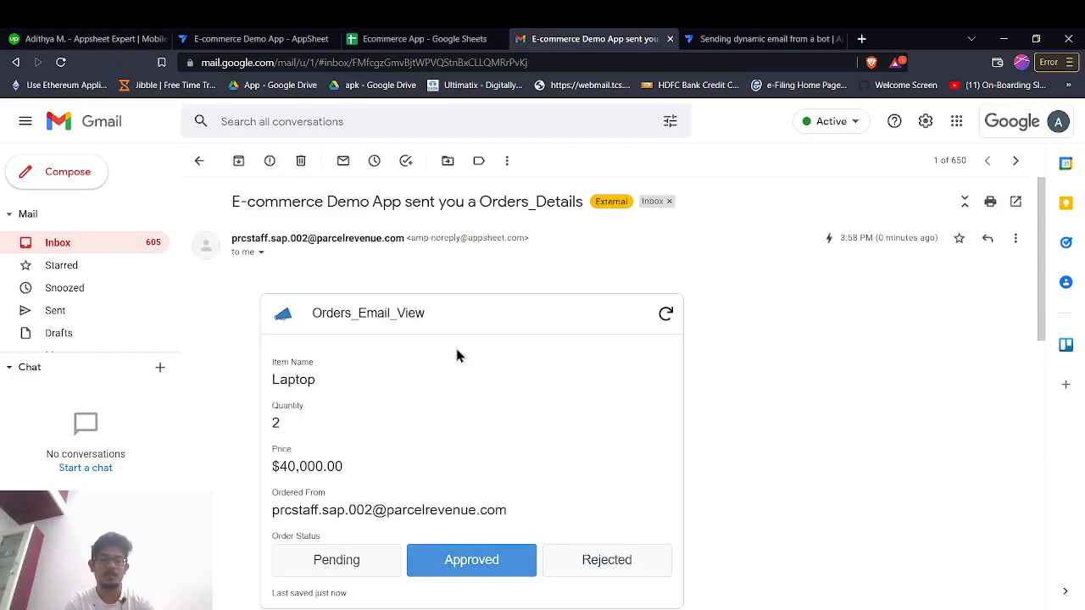
left_click(450, 37)
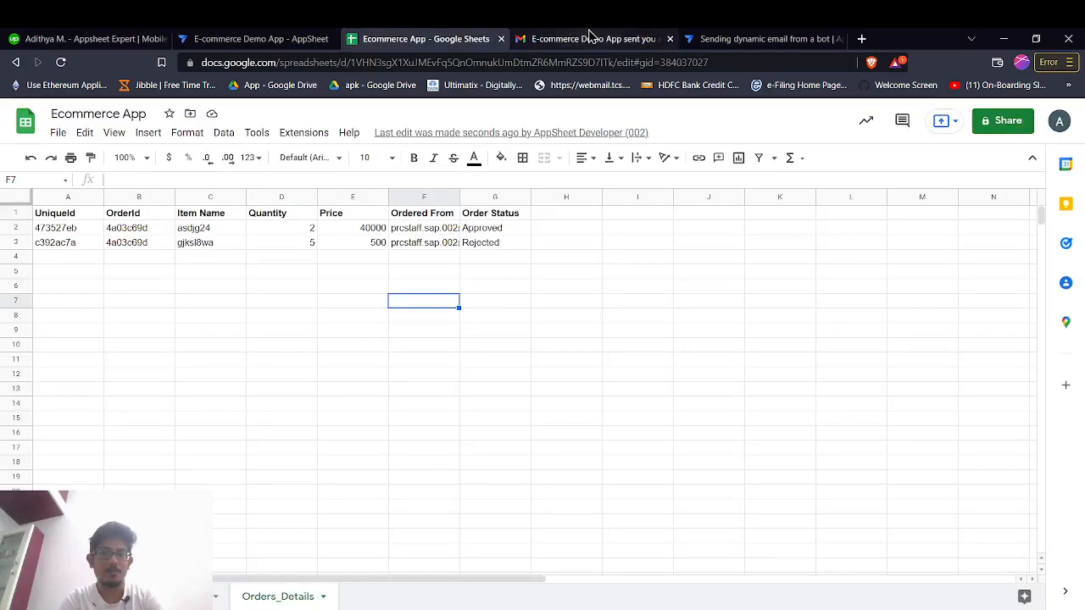
left_click(590, 36)
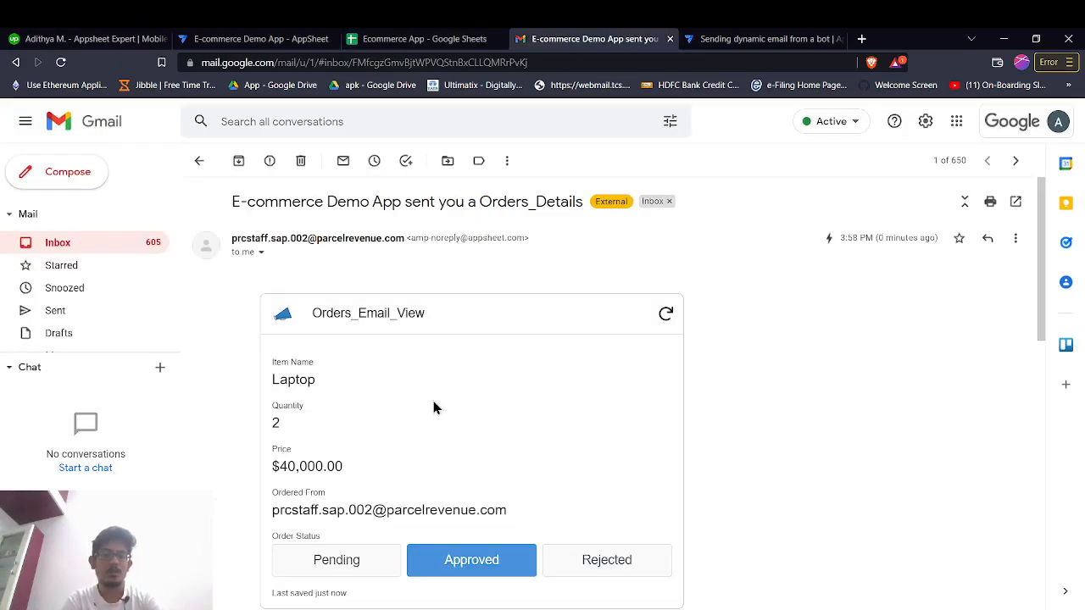
scroll(433, 407, "down", 3)
scroll(435, 404, "up", 1)
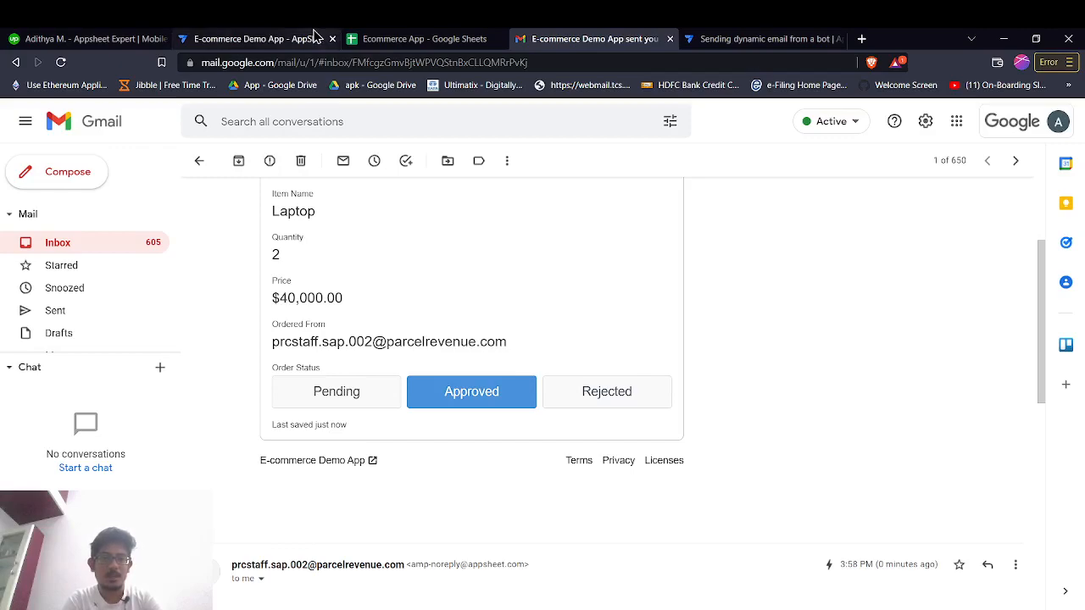
left_click(536, 609)
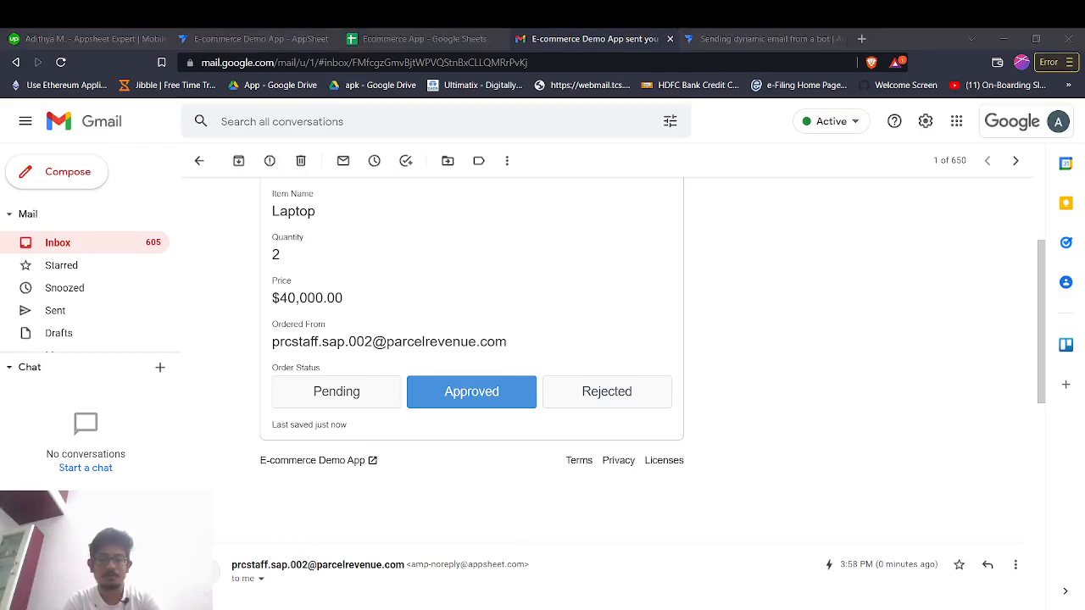